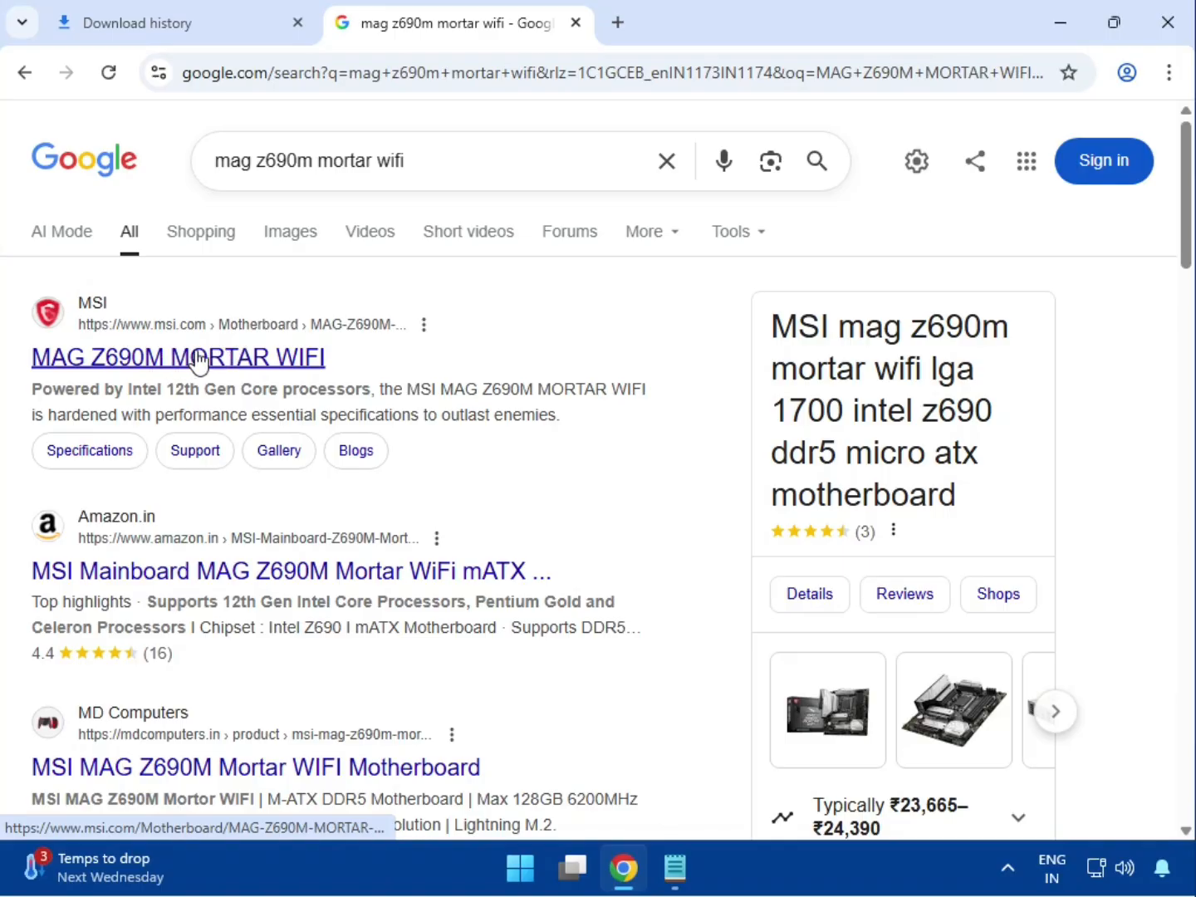
Open MSI's MAG Z690M MORTAR WIFI page from the search results and go to Drivers & Downloads on its support page
{"action": "left_click", "coordinate": [210, 361]}
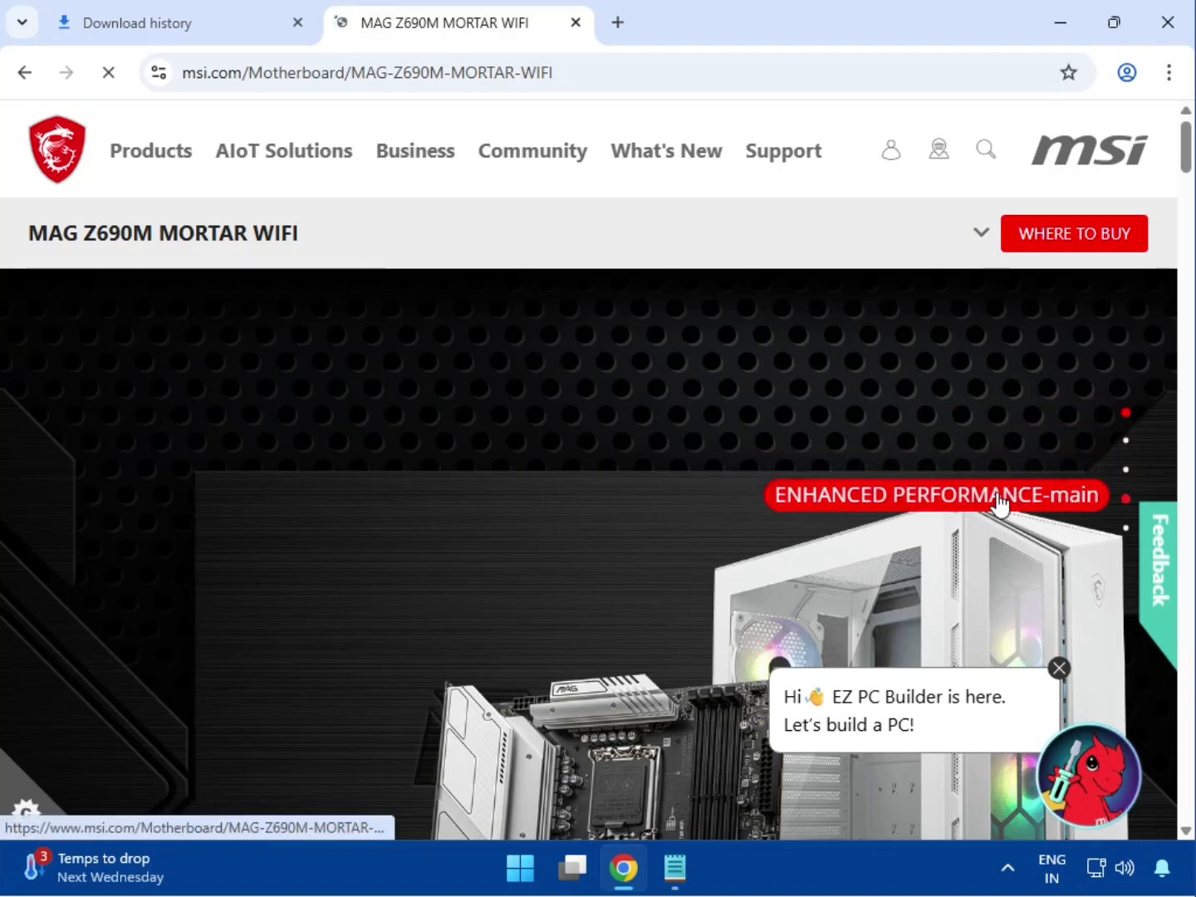
{"action": "left_click", "coordinate": [983, 236]}
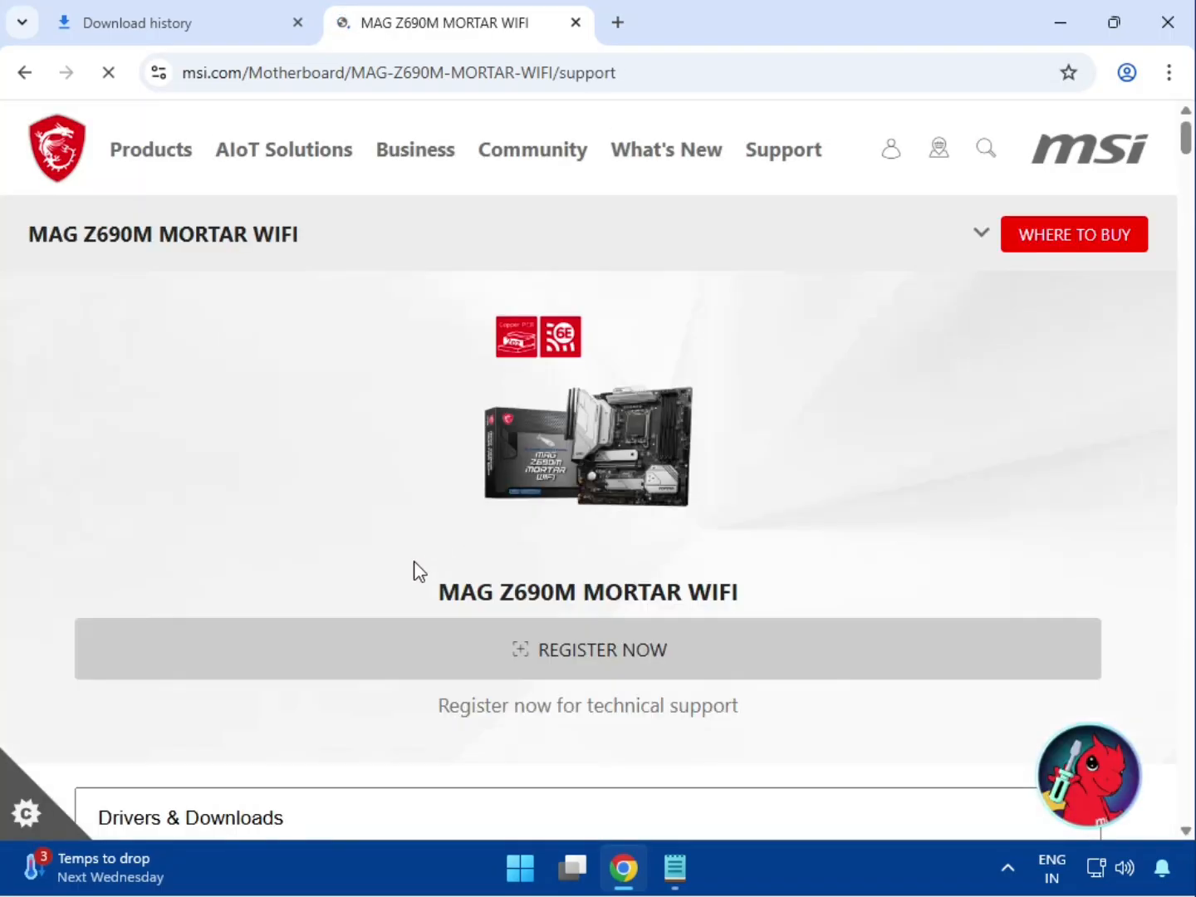
{"action": "scroll", "coordinate": [480, 691], "scroll_direction": "down", "scroll_amount": 3}
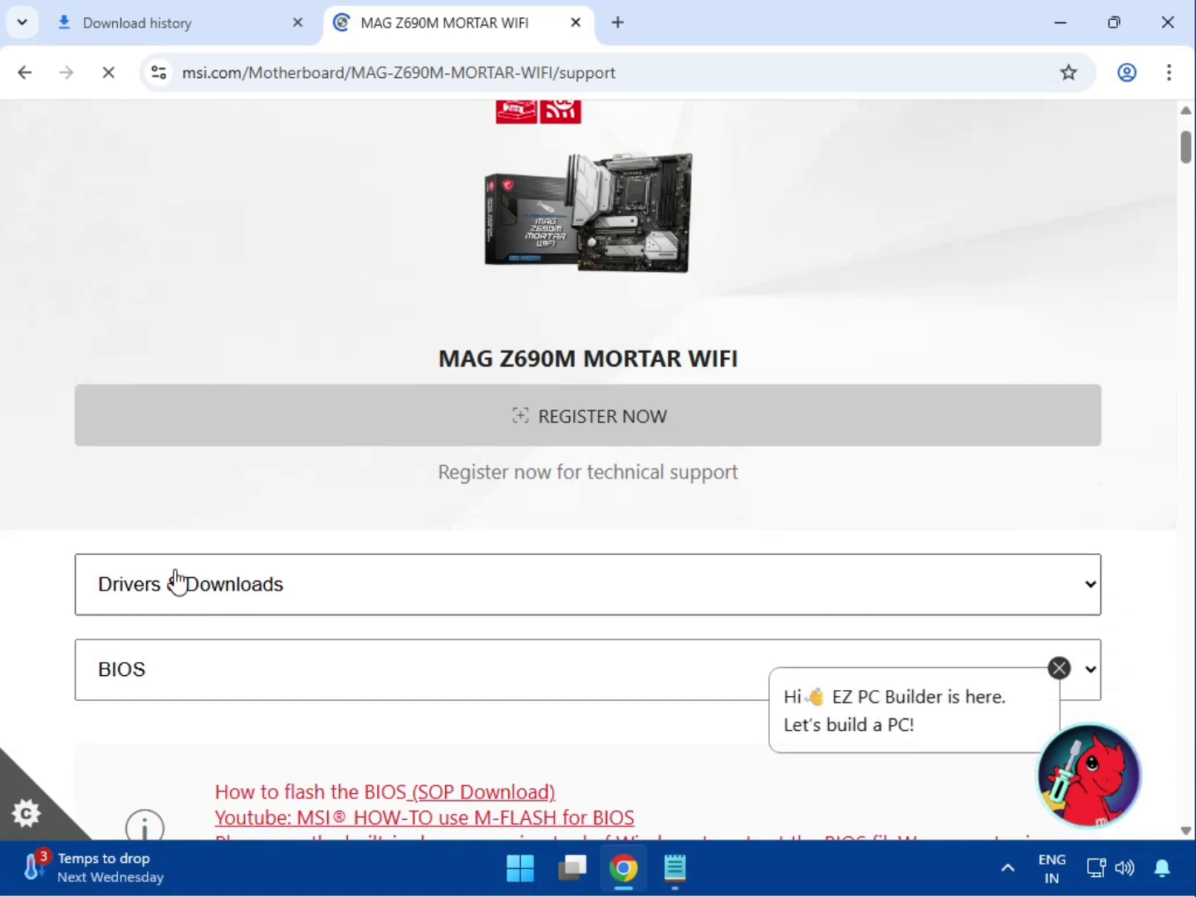
{"action": "left_click", "coordinate": [175, 584]}
{"action": "left_click", "coordinate": [183, 632]}
Switch the downloads category to Driver and choose Win11 64 as the operating system
{"action": "scroll", "coordinate": [379, 619], "scroll_direction": "down", "scroll_amount": 3}
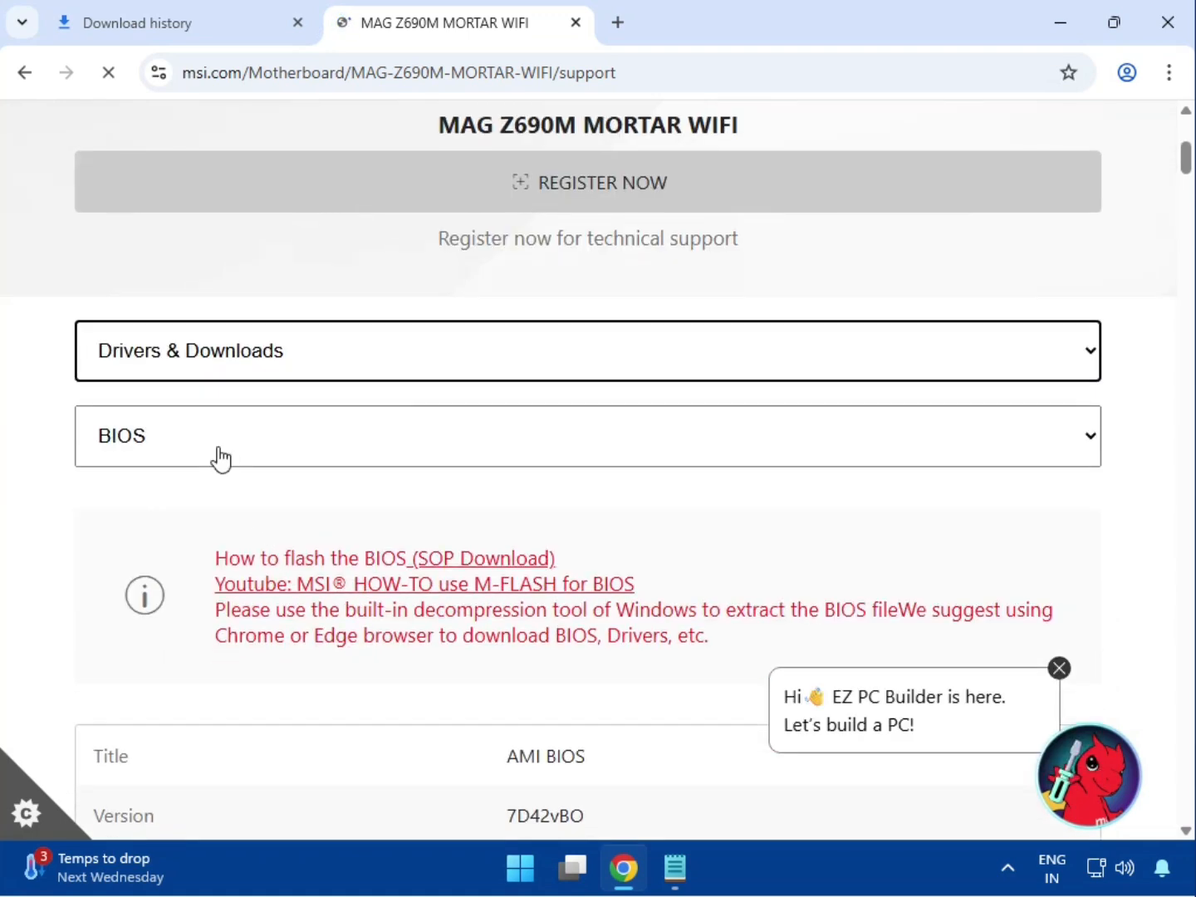
{"action": "left_click", "coordinate": [210, 446]}
{"action": "left_click", "coordinate": [191, 521]}
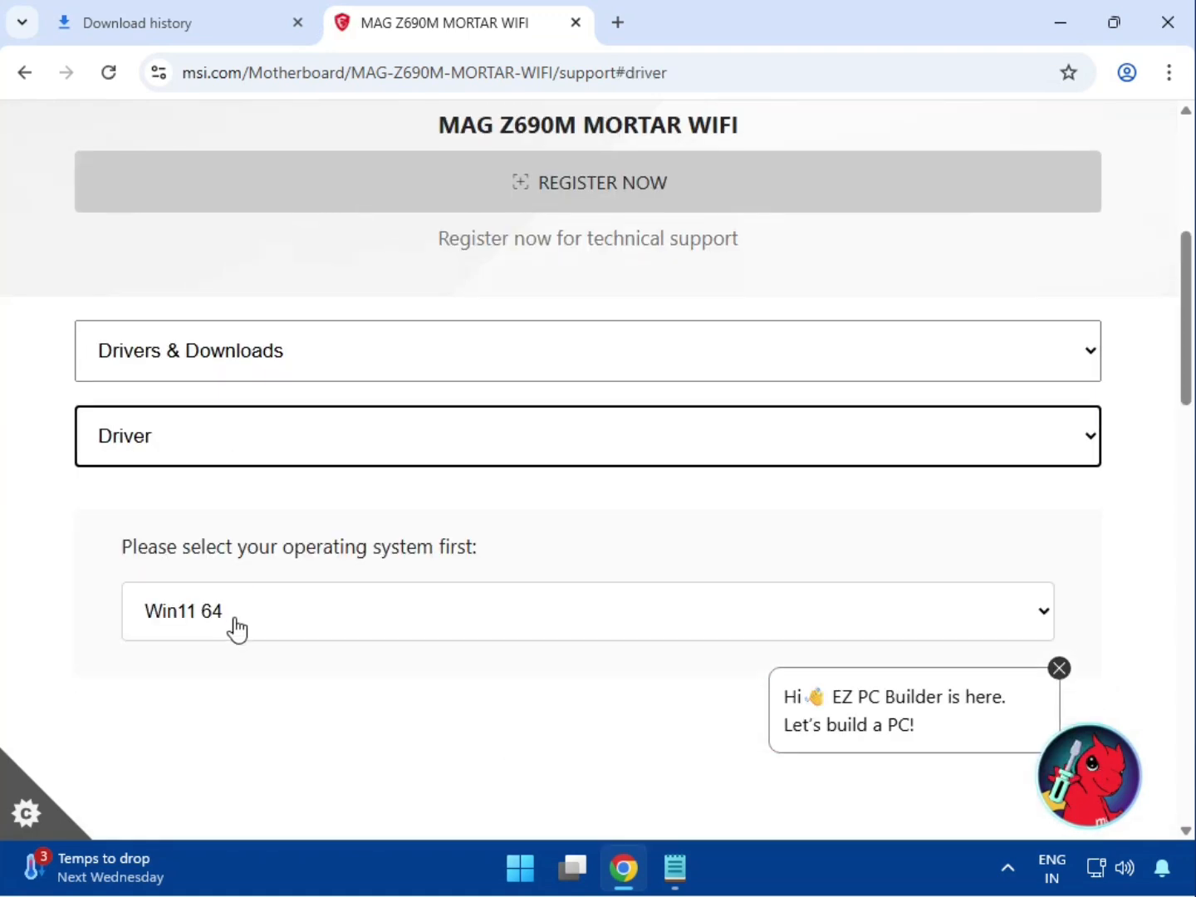
{"action": "scroll", "coordinate": [231, 541], "scroll_direction": "down", "scroll_amount": 2}
{"action": "left_click", "coordinate": [225, 490]}
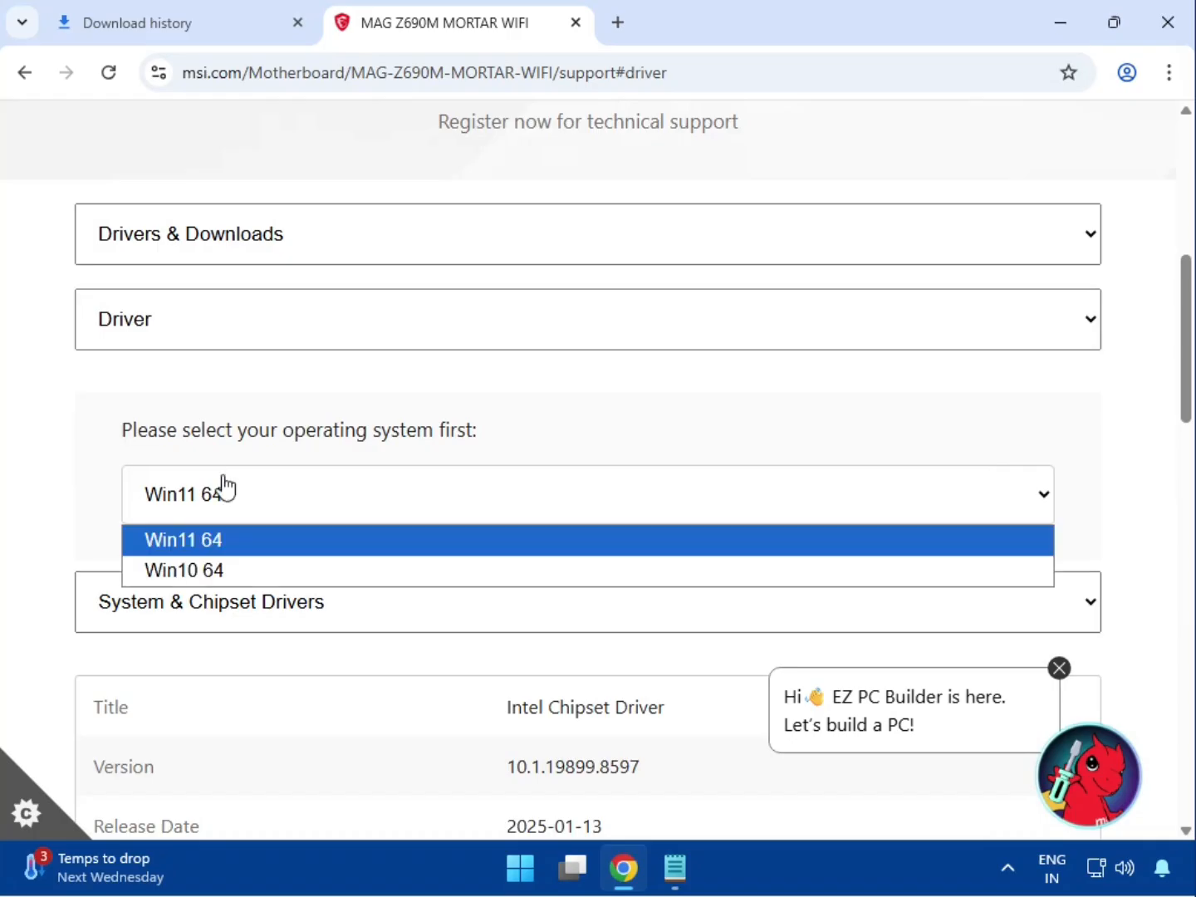
{"action": "left_click", "coordinate": [236, 544]}
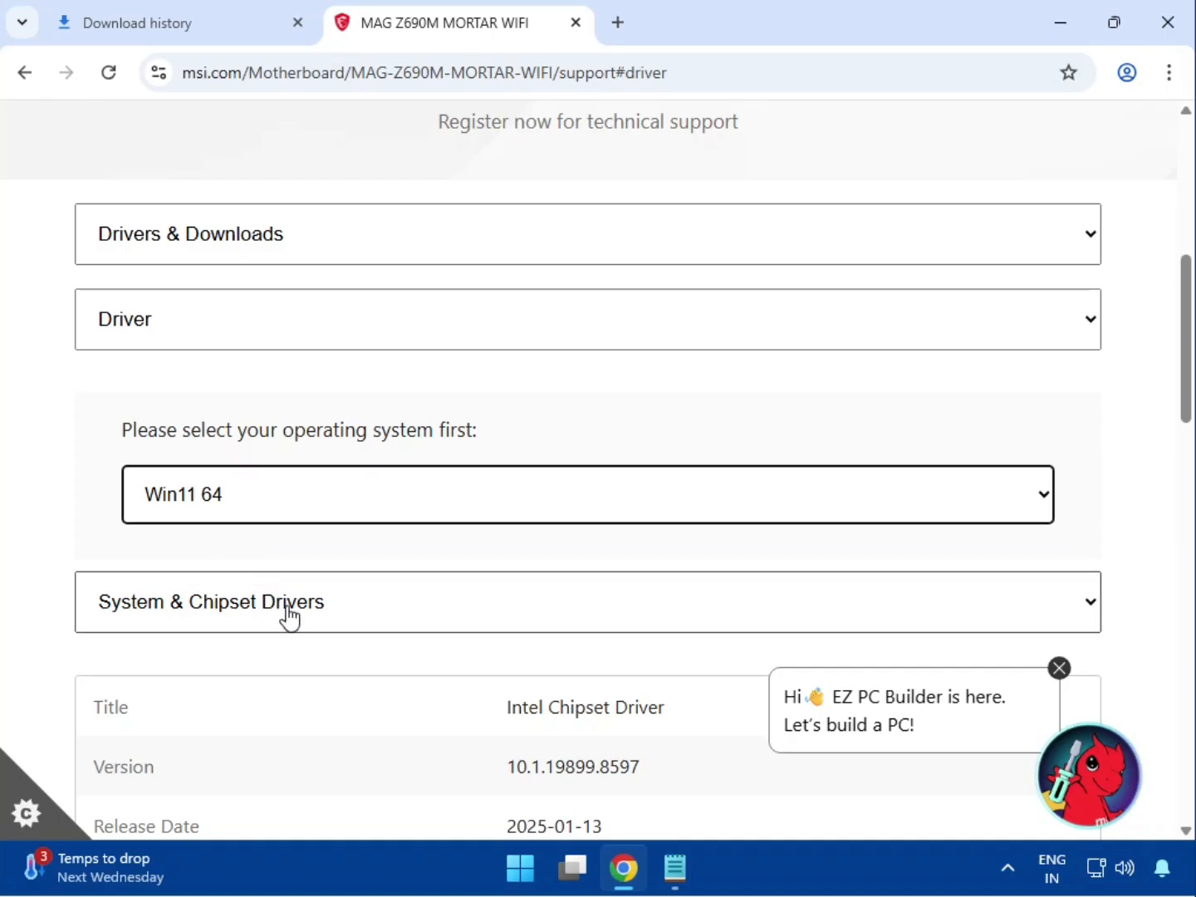
Download the Intel Chipset Driver from the System & Chipset Drivers category and view the recent downloads
{"action": "scroll", "coordinate": [291, 622], "scroll_direction": "down", "scroll_amount": 3}
{"action": "left_click", "coordinate": [246, 389]}
{"action": "left_click", "coordinate": [314, 422]}
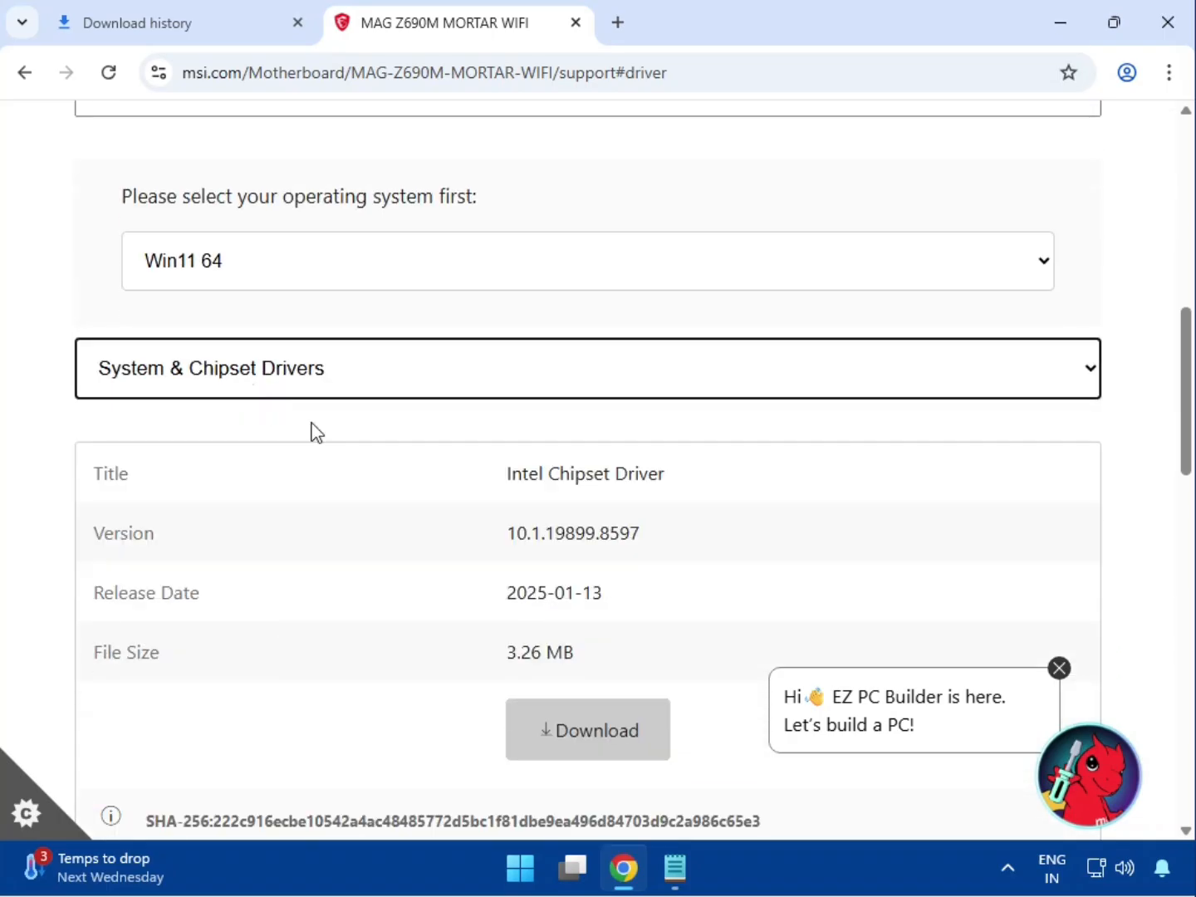
{"action": "left_click_drag", "start_coordinate": [508, 474], "coordinate": [664, 472]}
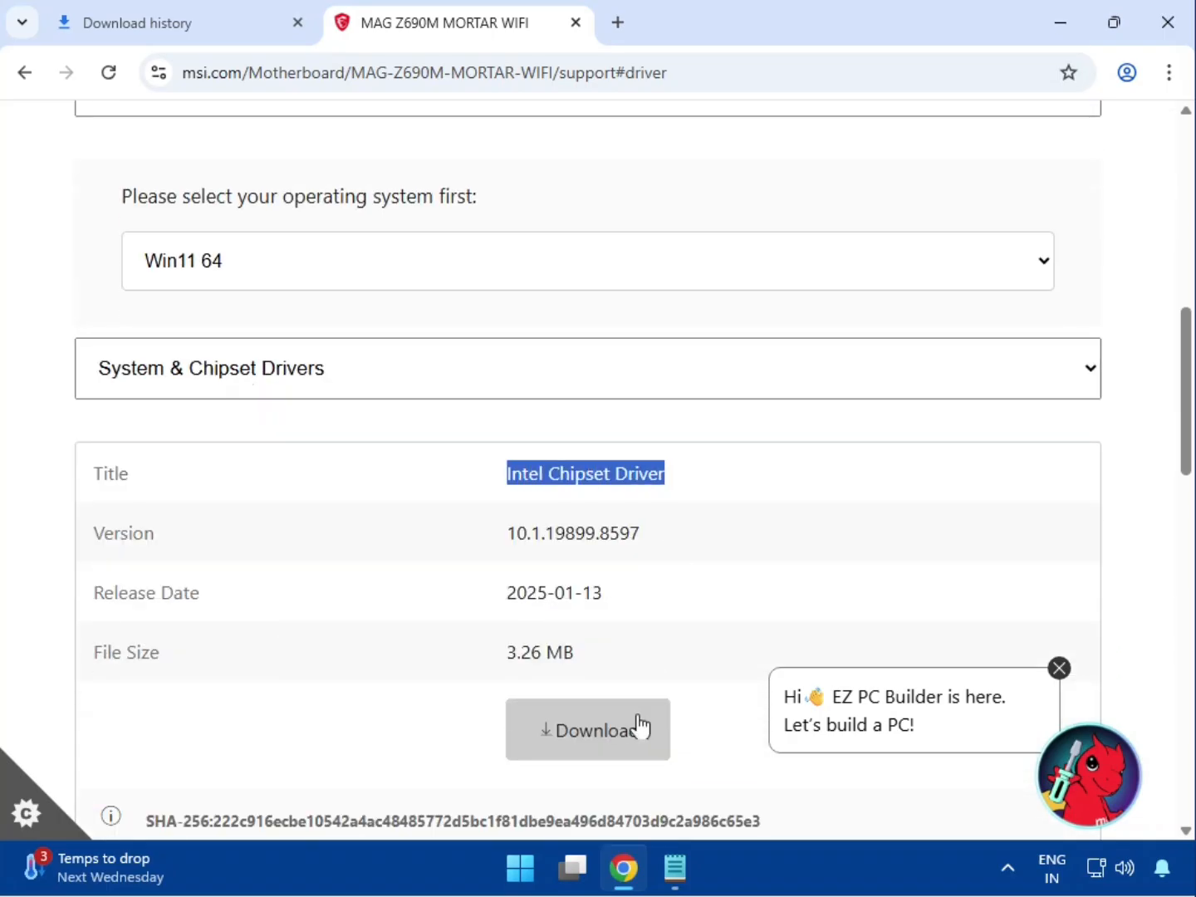
{"action": "left_click", "coordinate": [620, 744]}
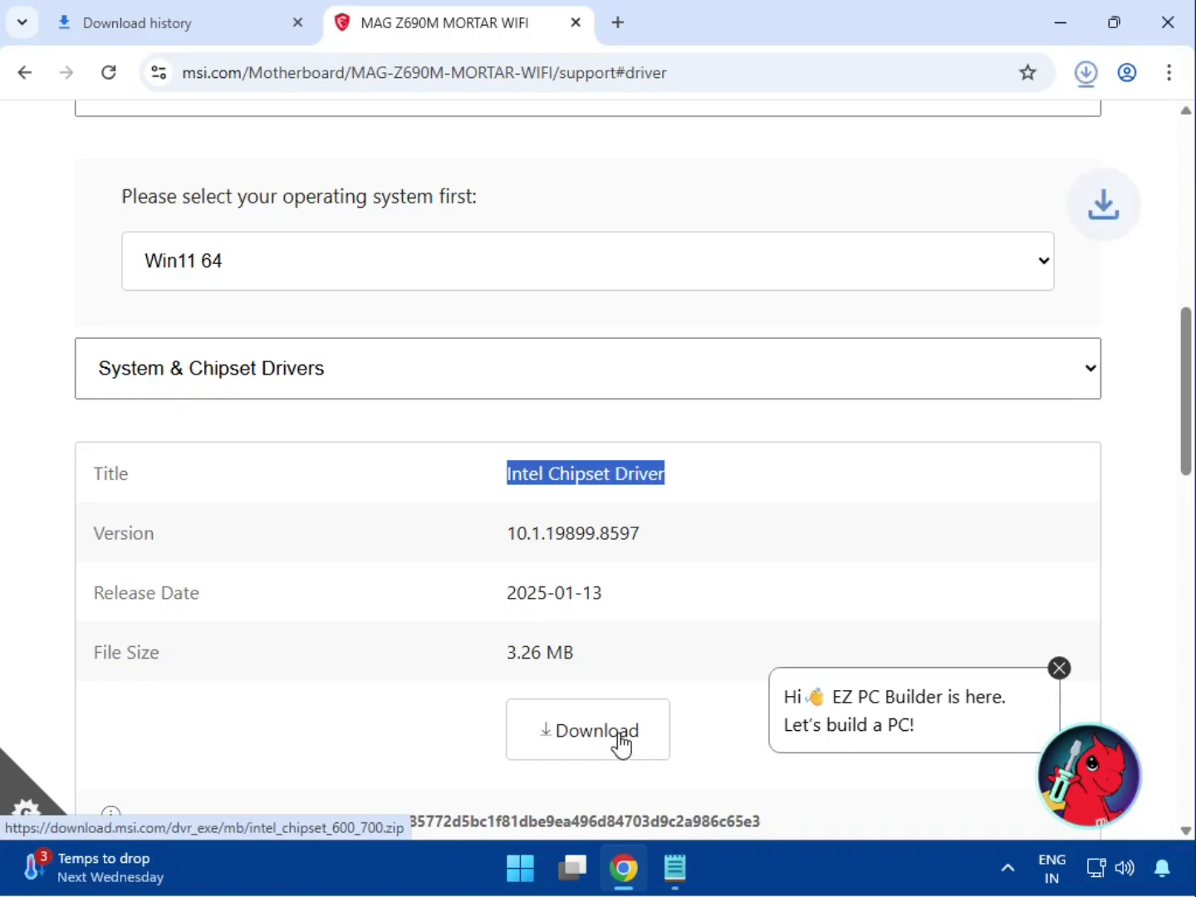
{"action": "left_click", "coordinate": [1085, 83]}
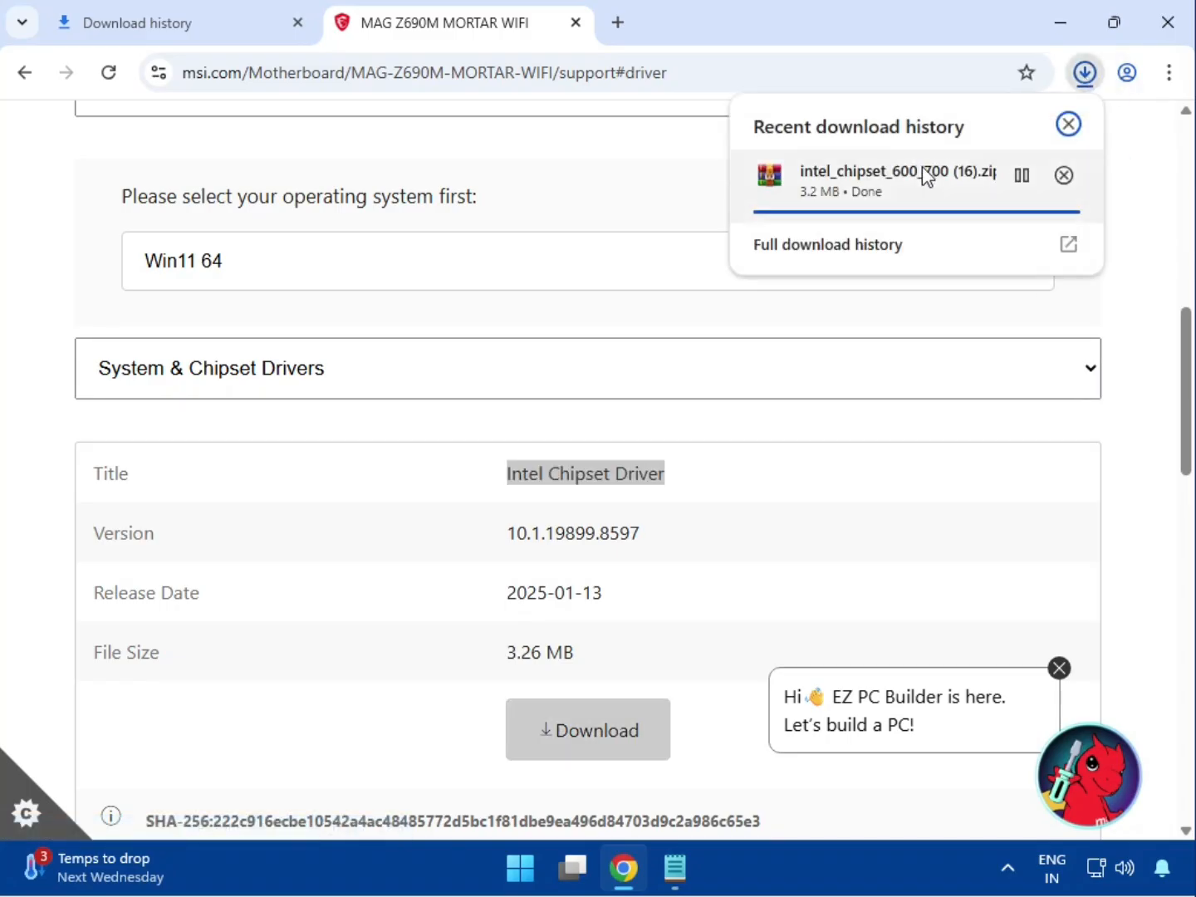
Switch to the On-Board VGA Drivers category and download the Intel SVGA Drivers
{"action": "left_click", "coordinate": [241, 389]}
{"action": "left_click", "coordinate": [235, 452]}
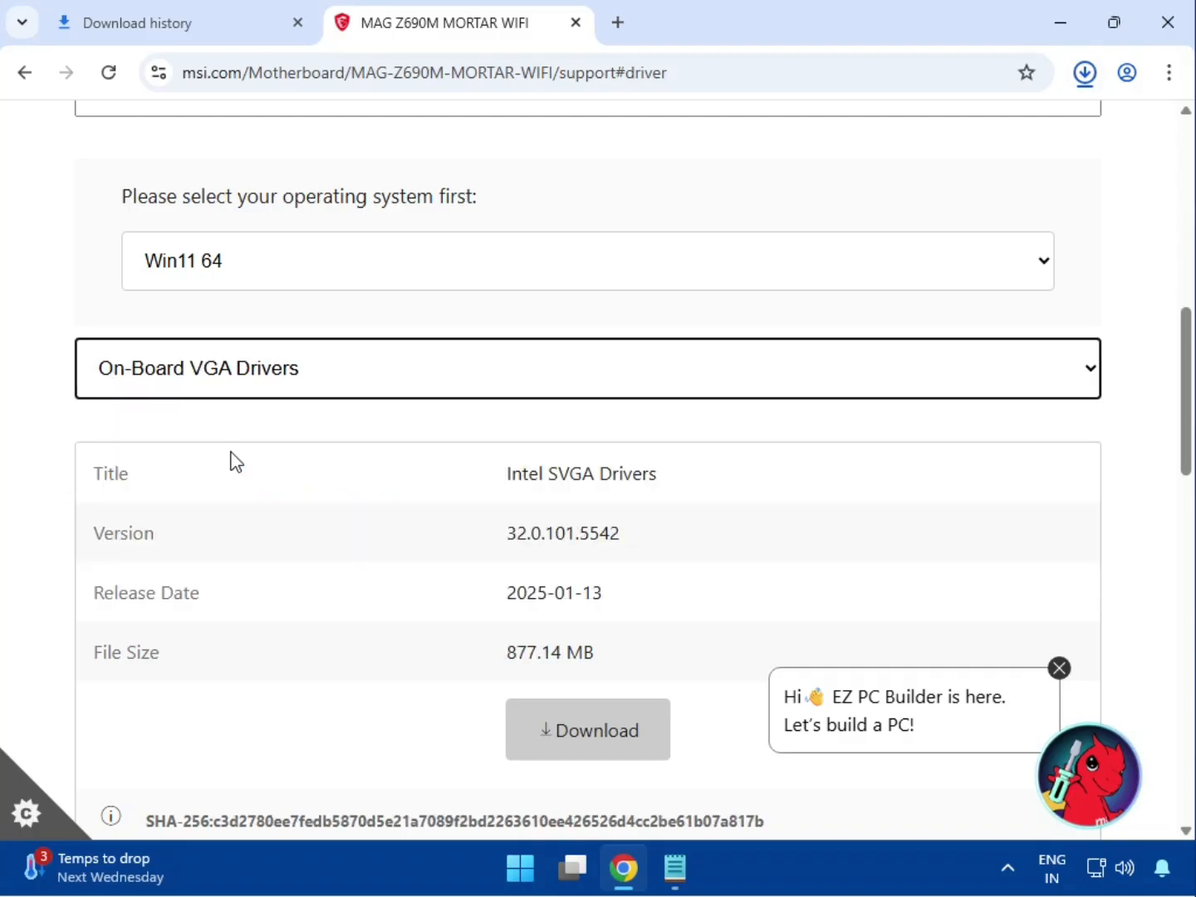
{"action": "left_click_drag", "start_coordinate": [548, 475], "coordinate": [677, 480]}
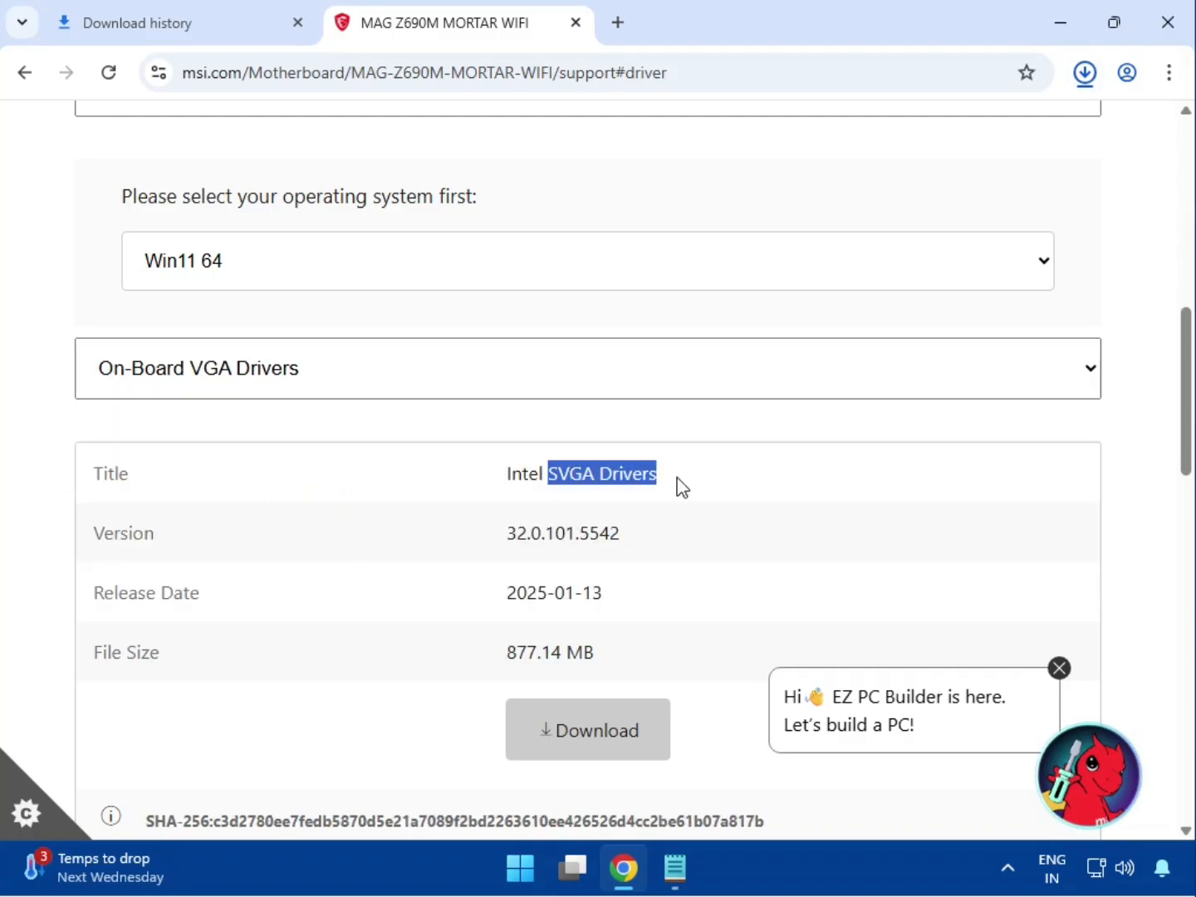
{"action": "left_click", "coordinate": [568, 738]}
Switch to the On-Board Audio Drivers category and download the Realtek HD Universal Driver
{"action": "left_click", "coordinate": [220, 379]}
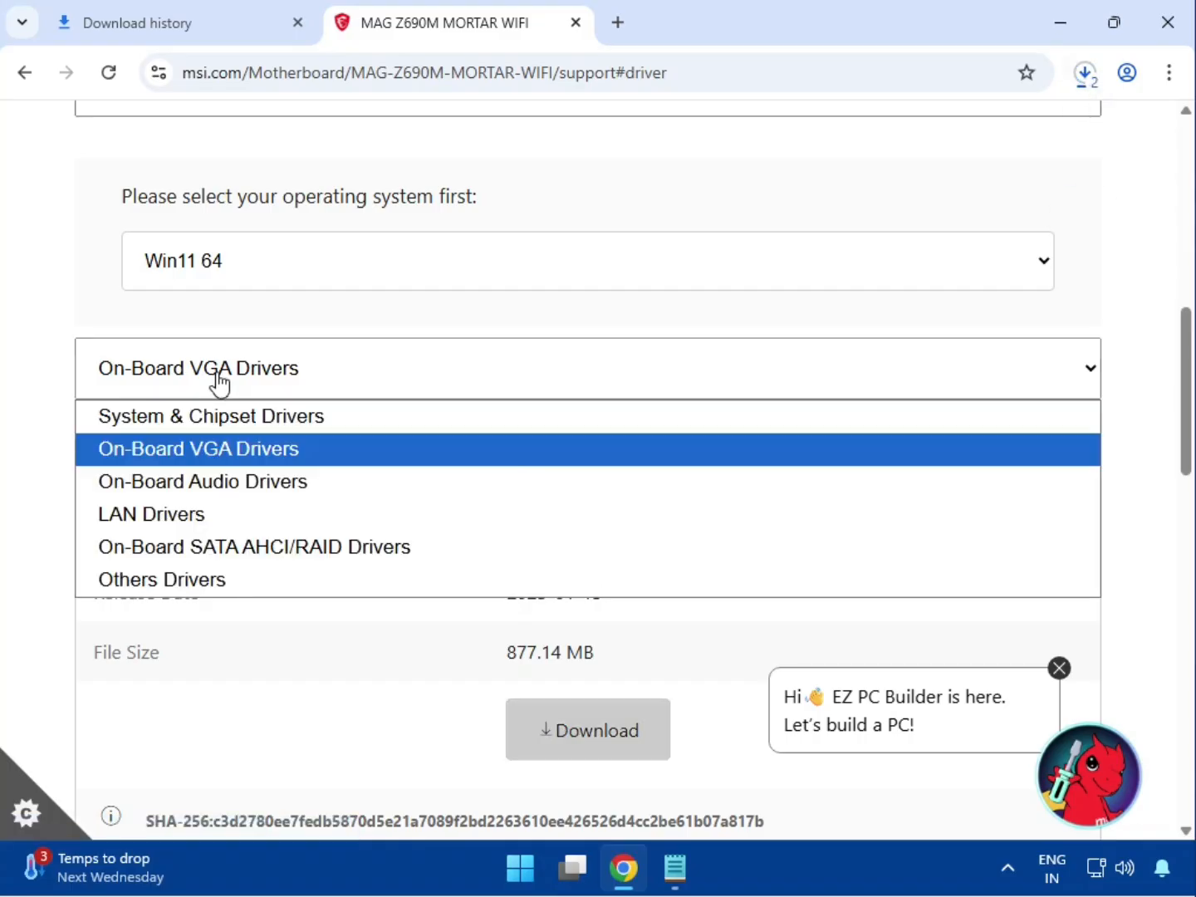
{"action": "left_click", "coordinate": [218, 490]}
{"action": "left_click_drag", "start_coordinate": [547, 472], "coordinate": [734, 474]}
{"action": "left_click", "coordinate": [598, 715]}
{"action": "scroll", "coordinate": [598, 715], "scroll_direction": "down", "scroll_amount": 3}
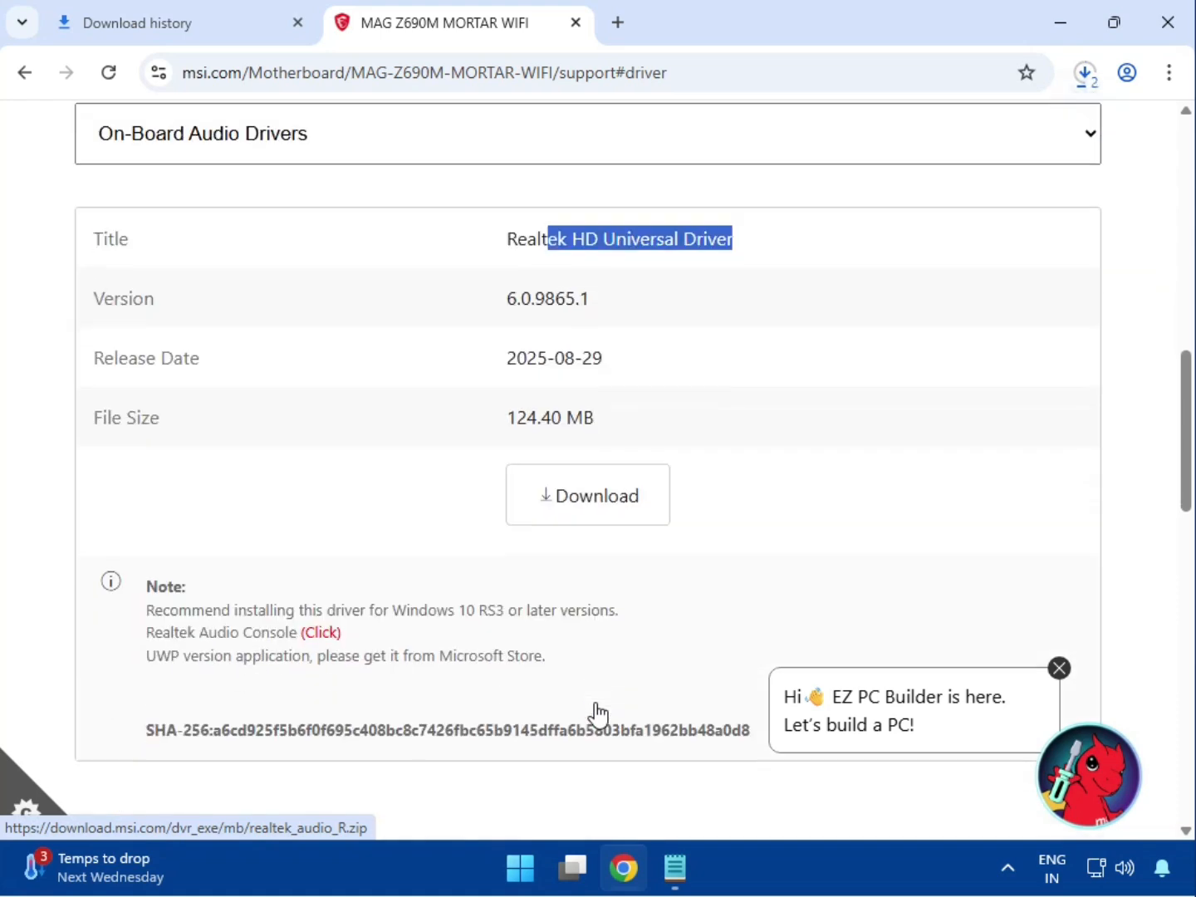
Switch to the LAN Drivers category and download the Realtek PCI-E Ethernet Drivers
{"action": "scroll", "coordinate": [598, 712], "scroll_direction": "up", "scroll_amount": 2}
{"action": "left_click", "coordinate": [160, 386]}
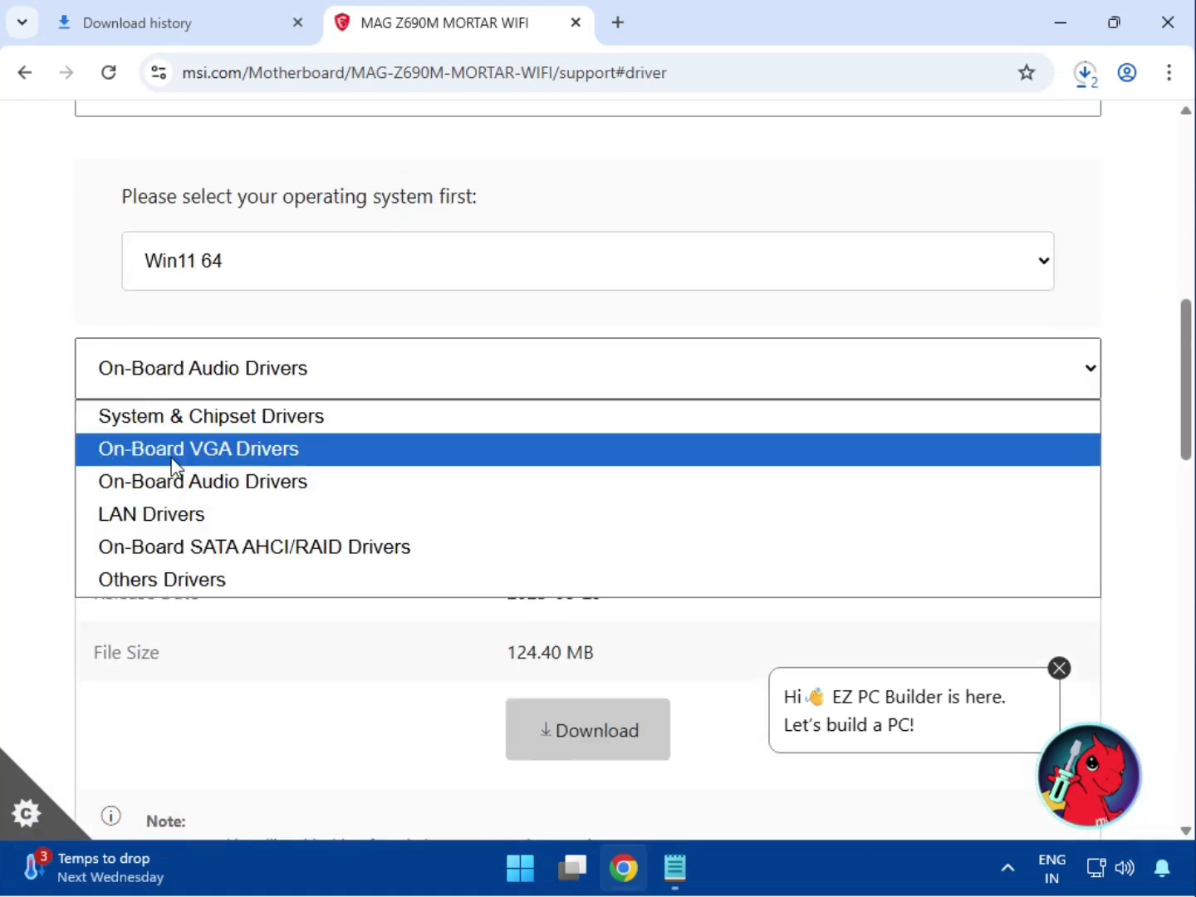
{"action": "left_click", "coordinate": [184, 508]}
{"action": "left_click_drag", "start_coordinate": [574, 477], "coordinate": [756, 503]}
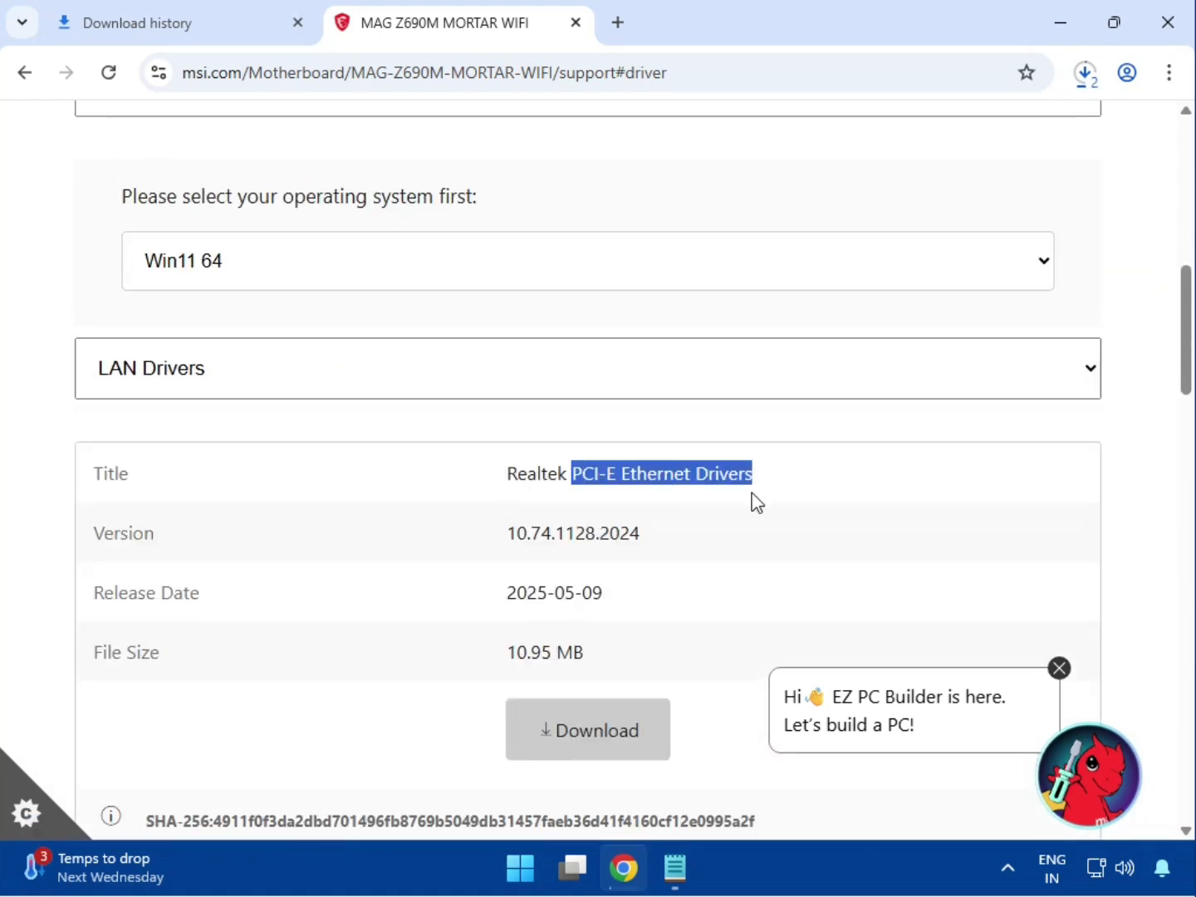
{"action": "left_click", "coordinate": [624, 721]}
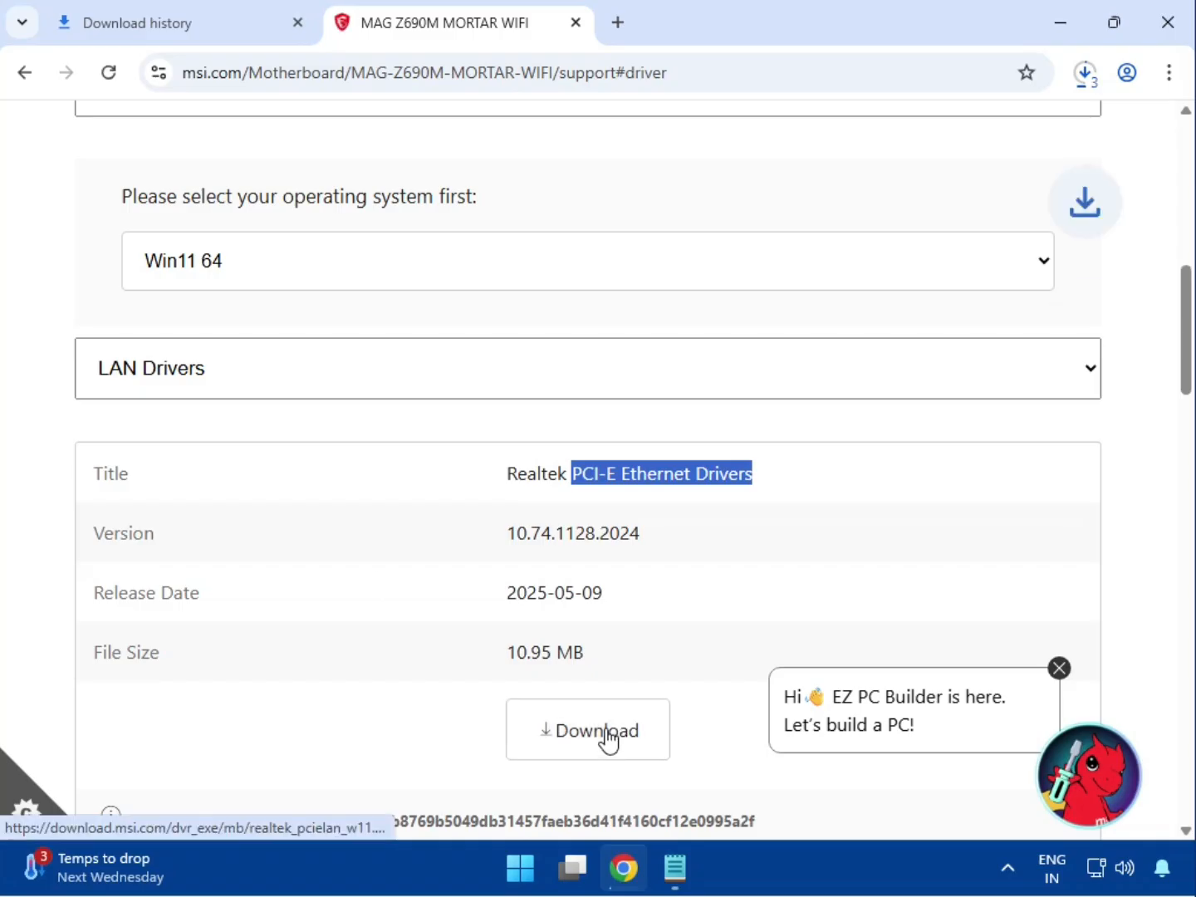
Download the Intel WIFI Driver listed below the Ethernet driver in the LAN Drivers category
{"action": "left_click", "coordinate": [272, 380]}
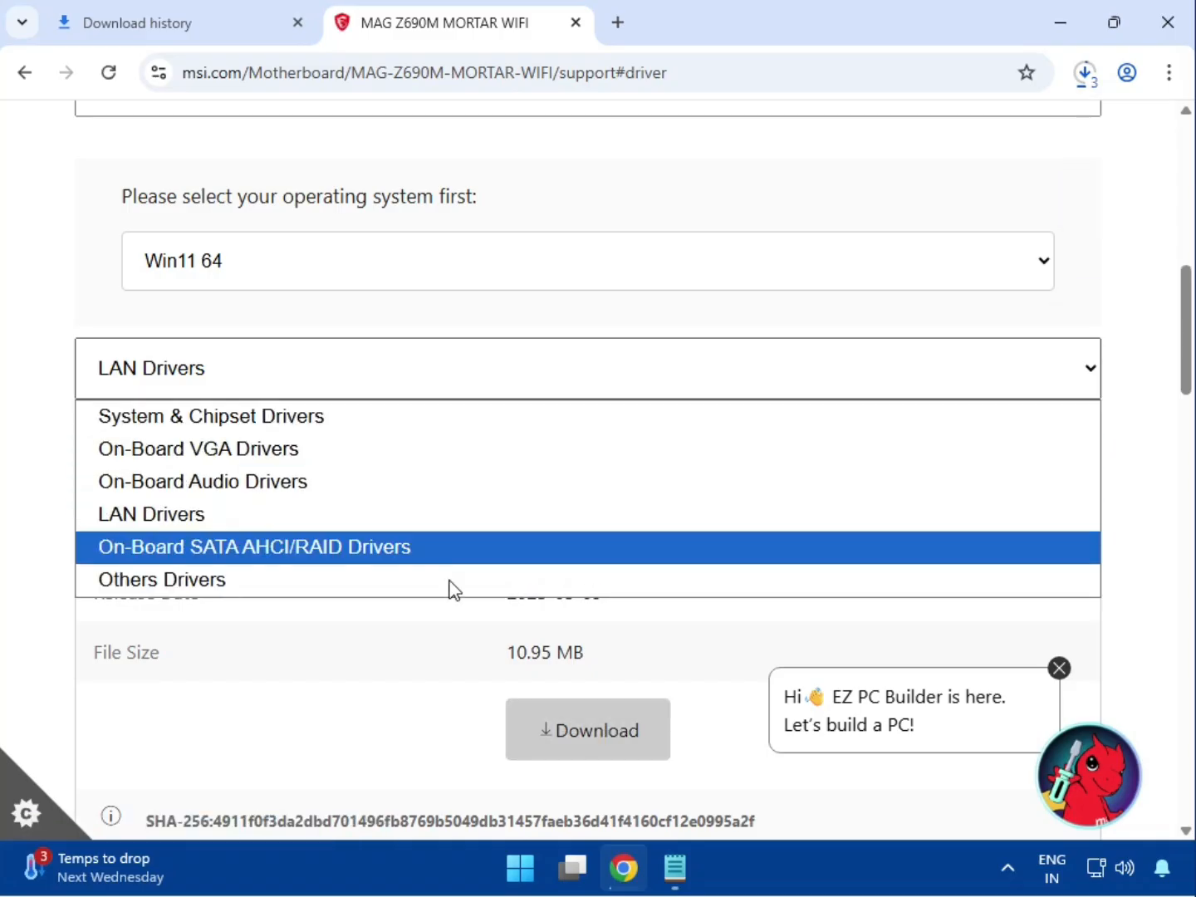
{"action": "left_click", "coordinate": [257, 649]}
{"action": "scroll", "coordinate": [259, 650], "scroll_direction": "down", "scroll_amount": 5}
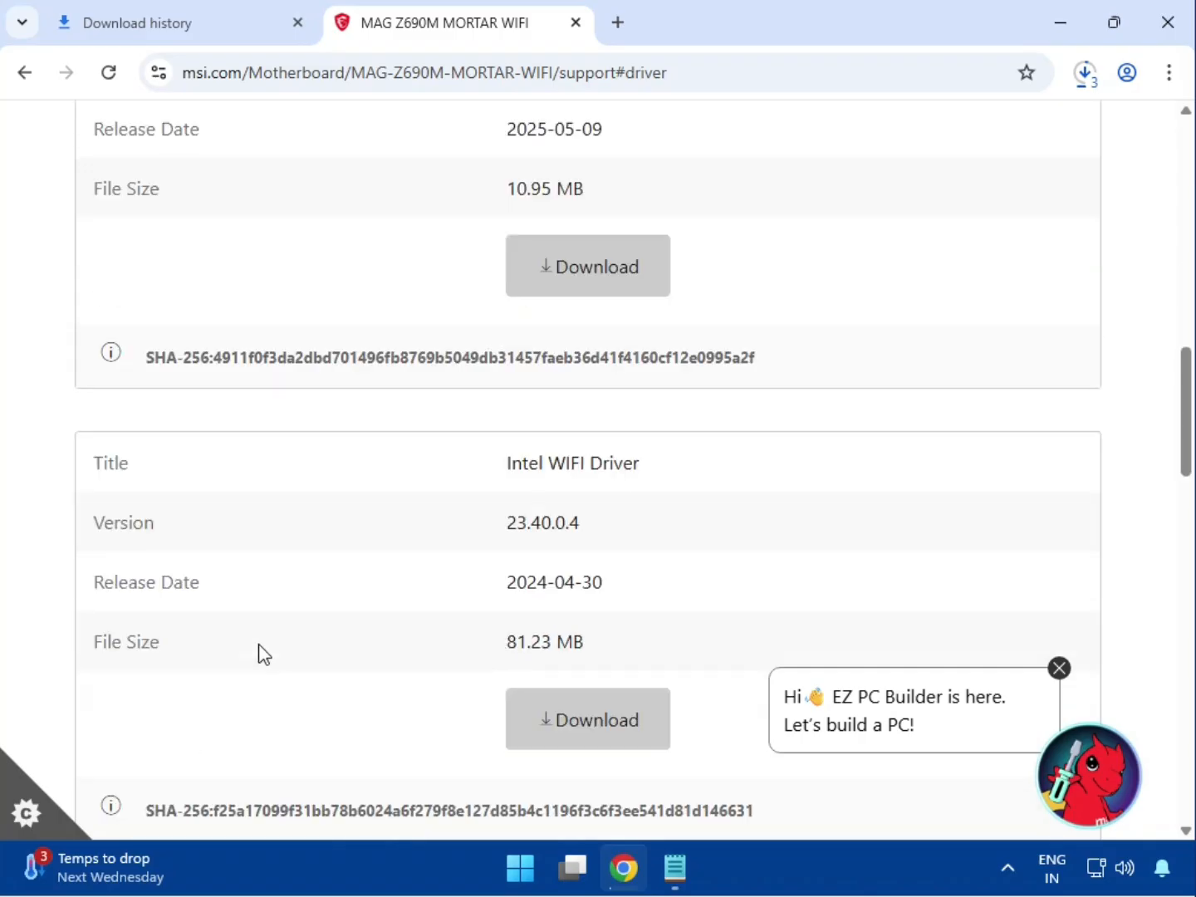
{"action": "left_click_drag", "start_coordinate": [509, 461], "coordinate": [641, 462]}
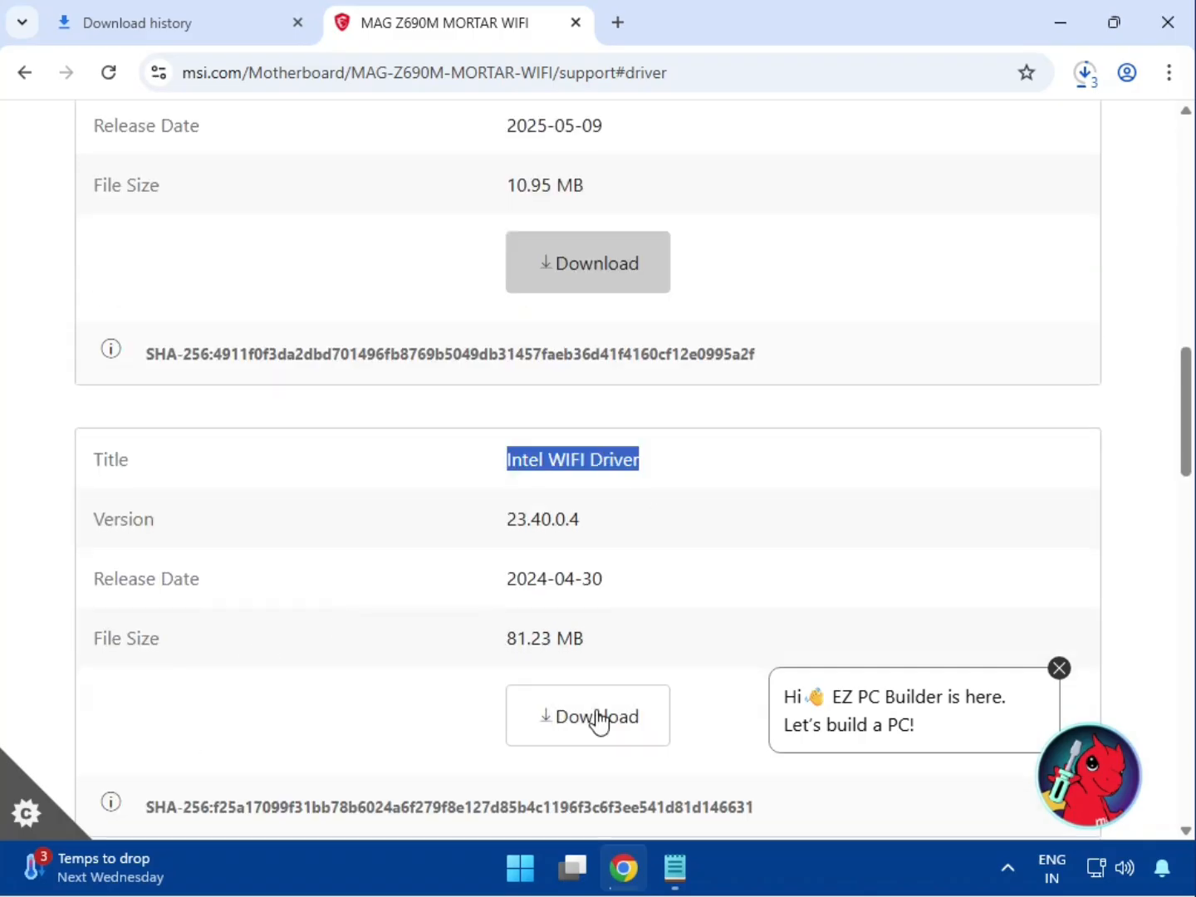
Download the BlueTooth Driver listed below the Intel WIFI Driver
{"action": "scroll", "coordinate": [407, 643], "scroll_direction": "down", "scroll_amount": 4}
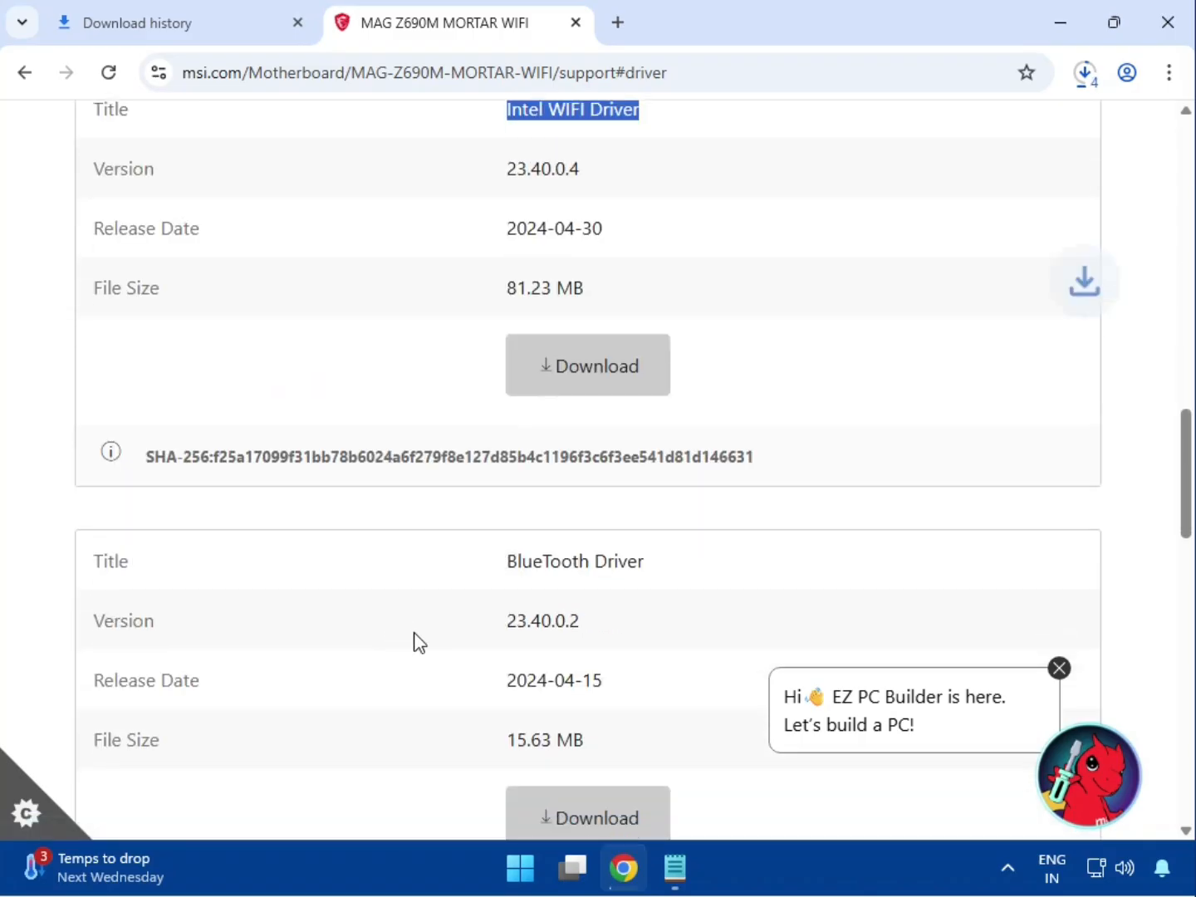
{"action": "left_click_drag", "start_coordinate": [515, 556], "coordinate": [685, 566]}
{"action": "left_click", "coordinate": [592, 818]}
{"action": "scroll", "coordinate": [465, 748], "scroll_direction": "down", "scroll_amount": 5}
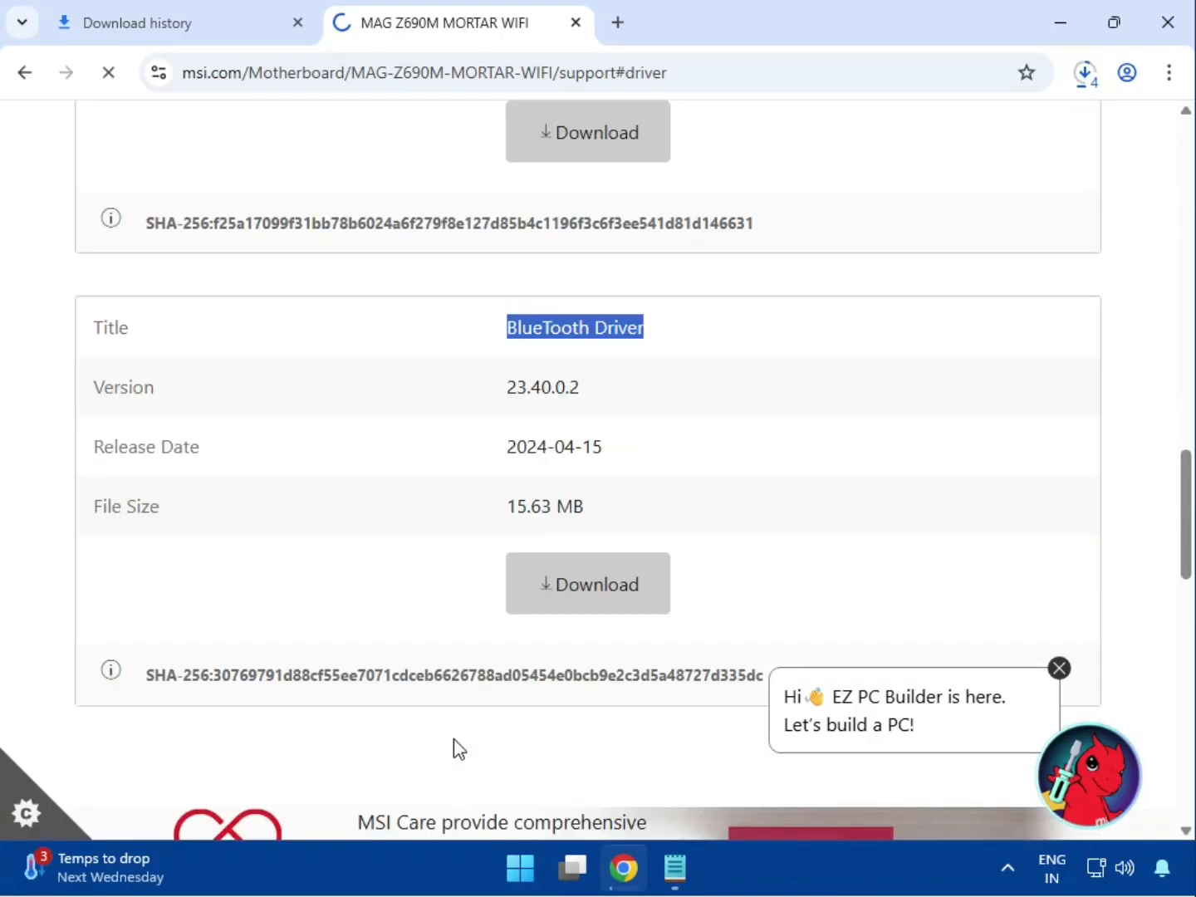
{"action": "scroll", "coordinate": [454, 744], "scroll_direction": "up", "scroll_amount": 4}
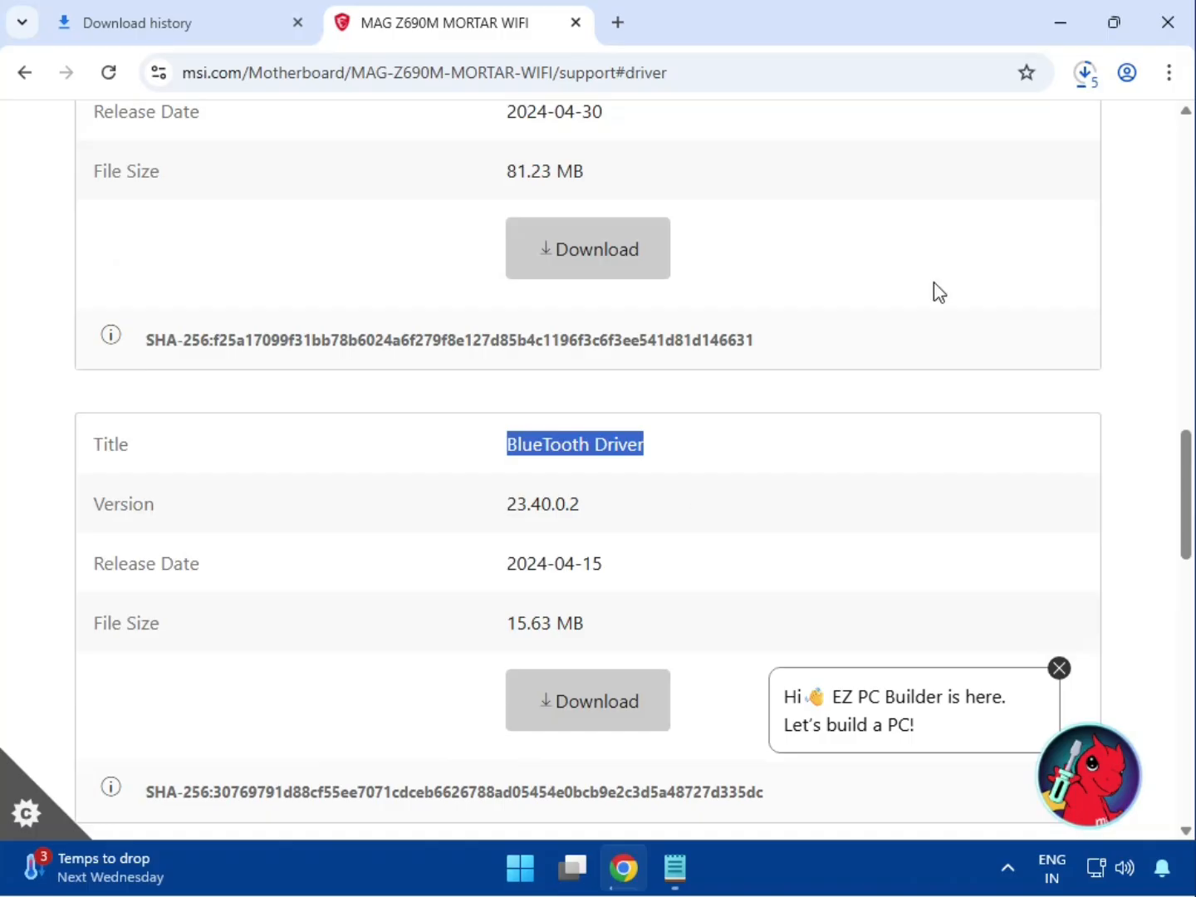
Open the browser's full download history and show the downloaded bt_drivers (3).zip in its folder
{"action": "left_click", "coordinate": [1087, 81]}
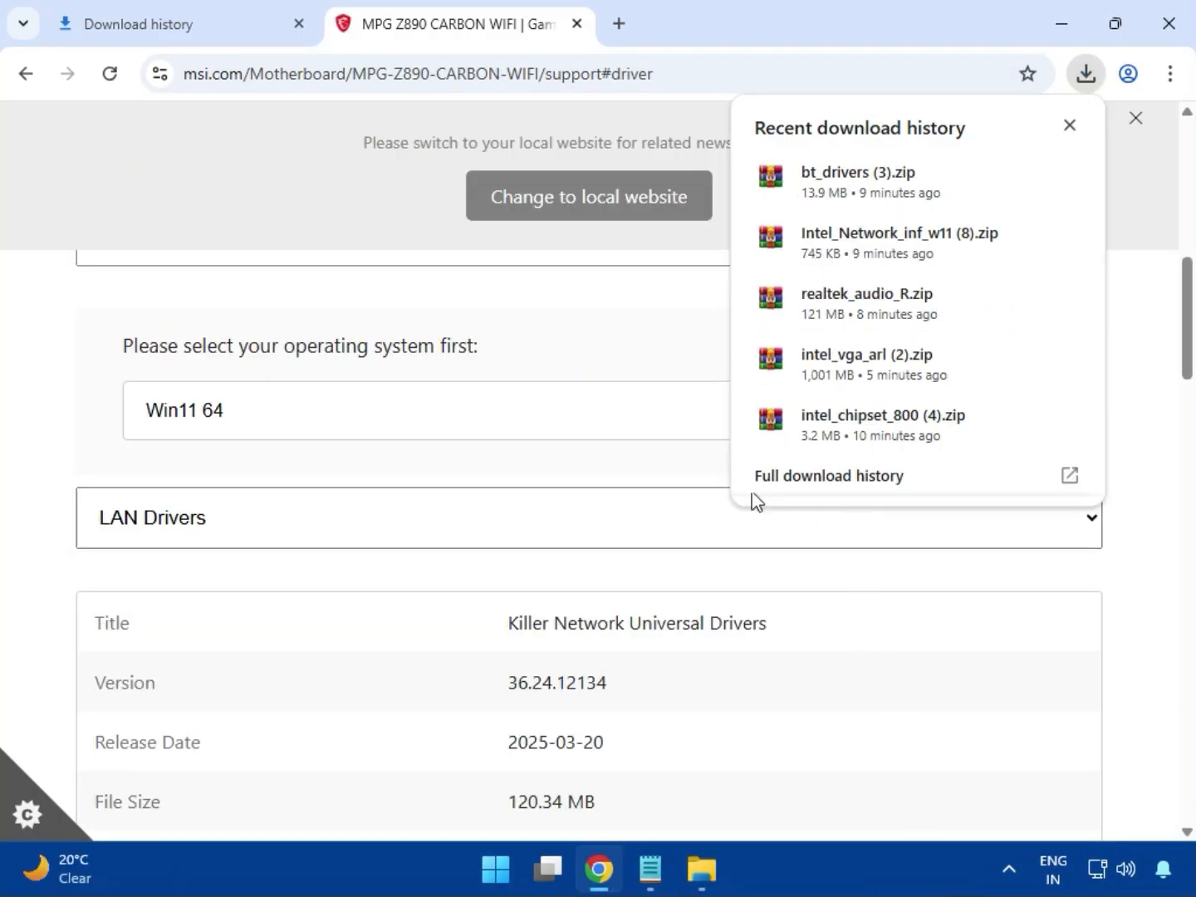
{"action": "left_click", "coordinate": [799, 482]}
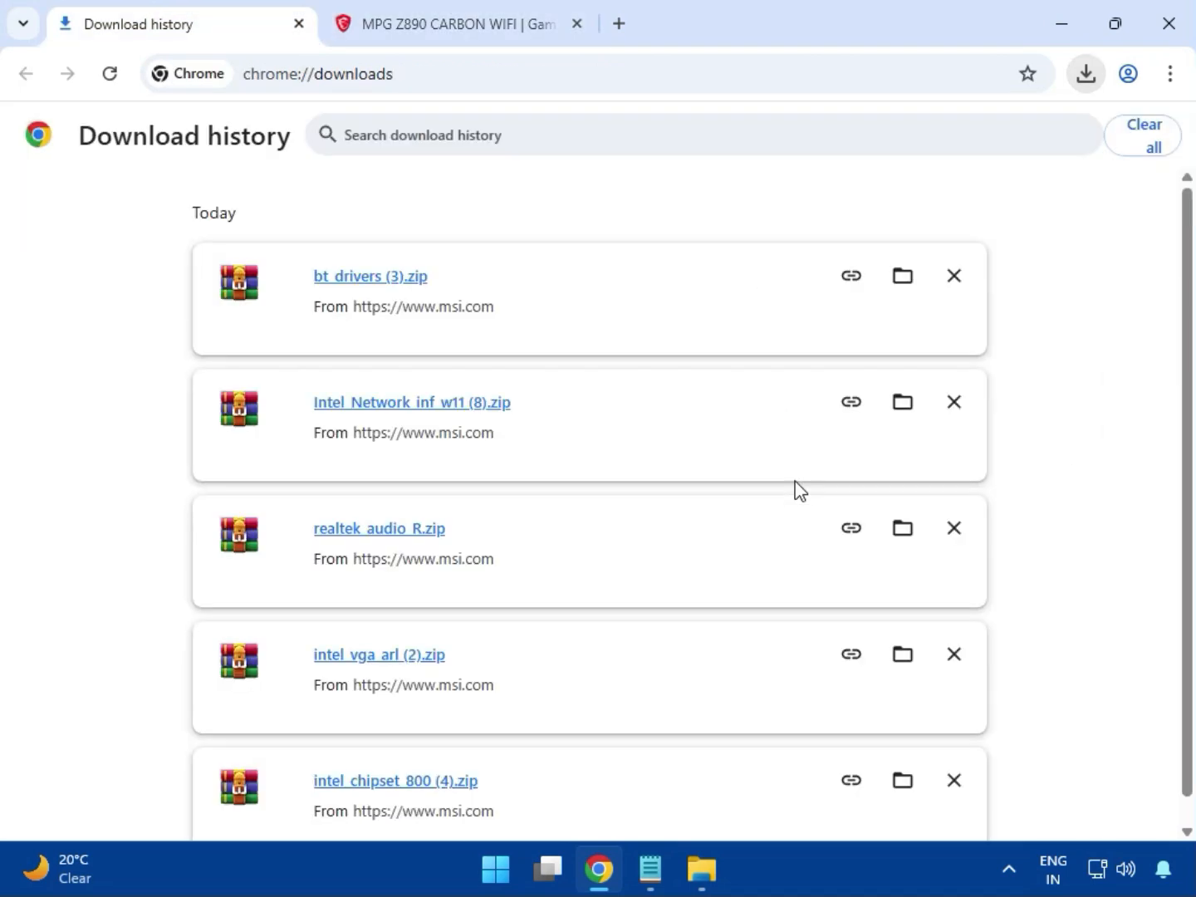
{"action": "left_click", "coordinate": [894, 281]}
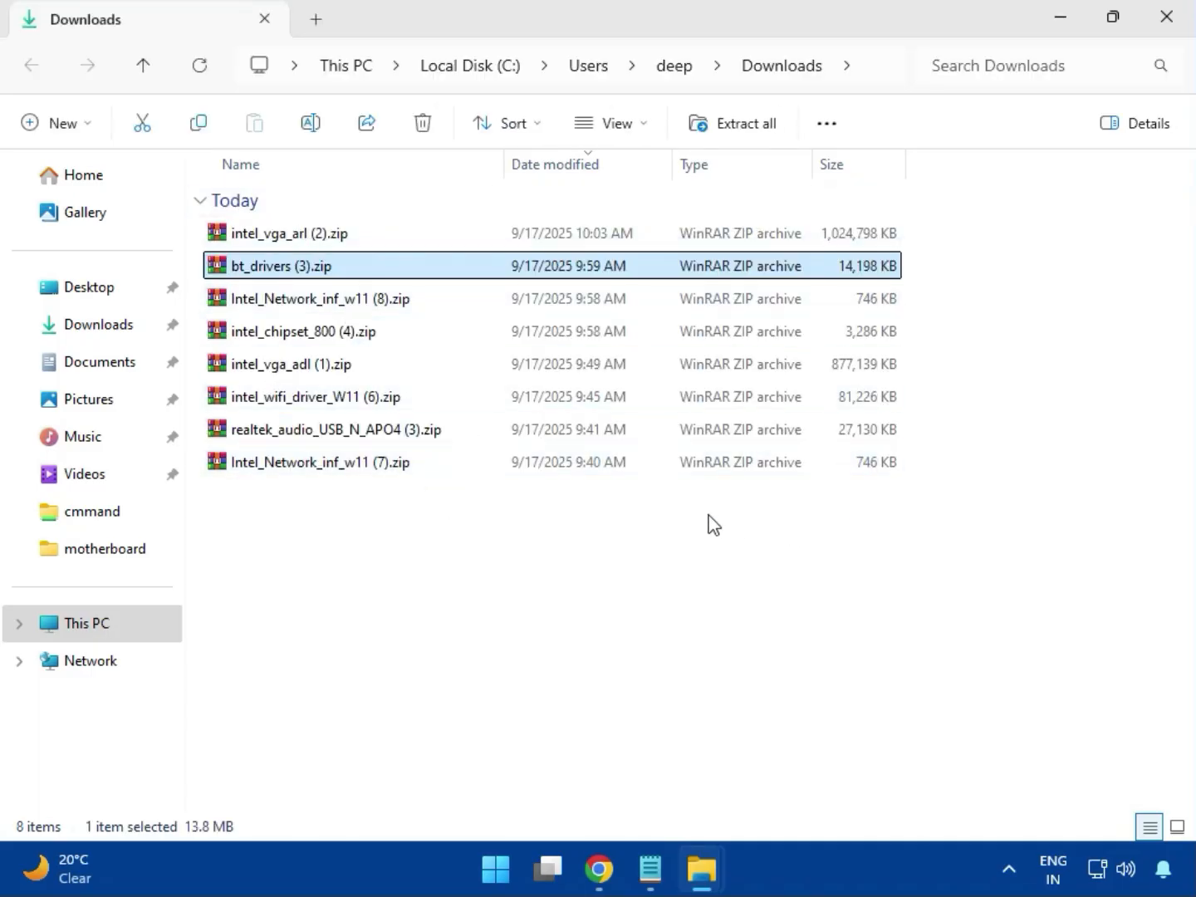
Open the intel_vga_arl (2).zip archive, dismiss the WinRAR license reminder, and enter the Intel VGA Driver_32.0.101.6629 folder
{"action": "left_click", "coordinate": [332, 245]}
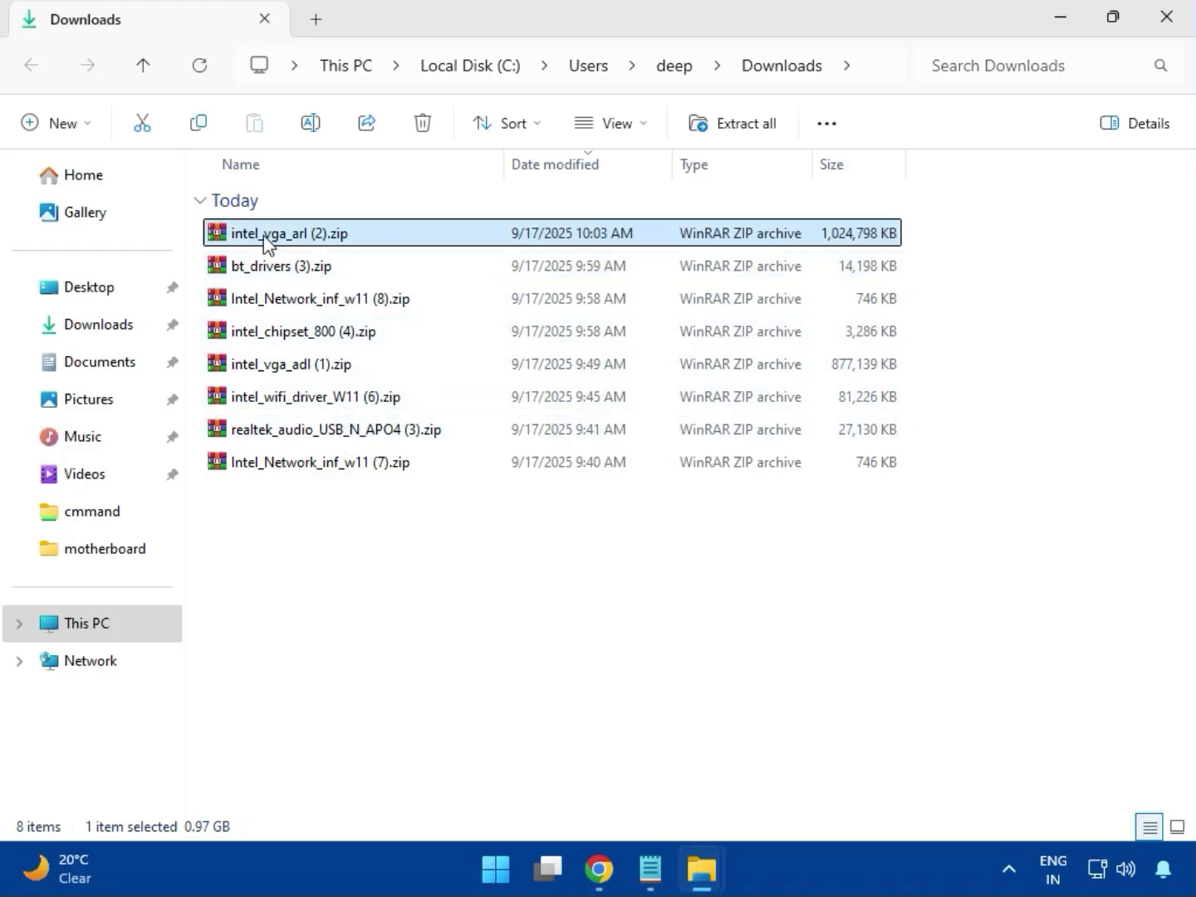
{"action": "double_click", "coordinate": [326, 236]}
{"action": "double_click", "coordinate": [210, 319]}
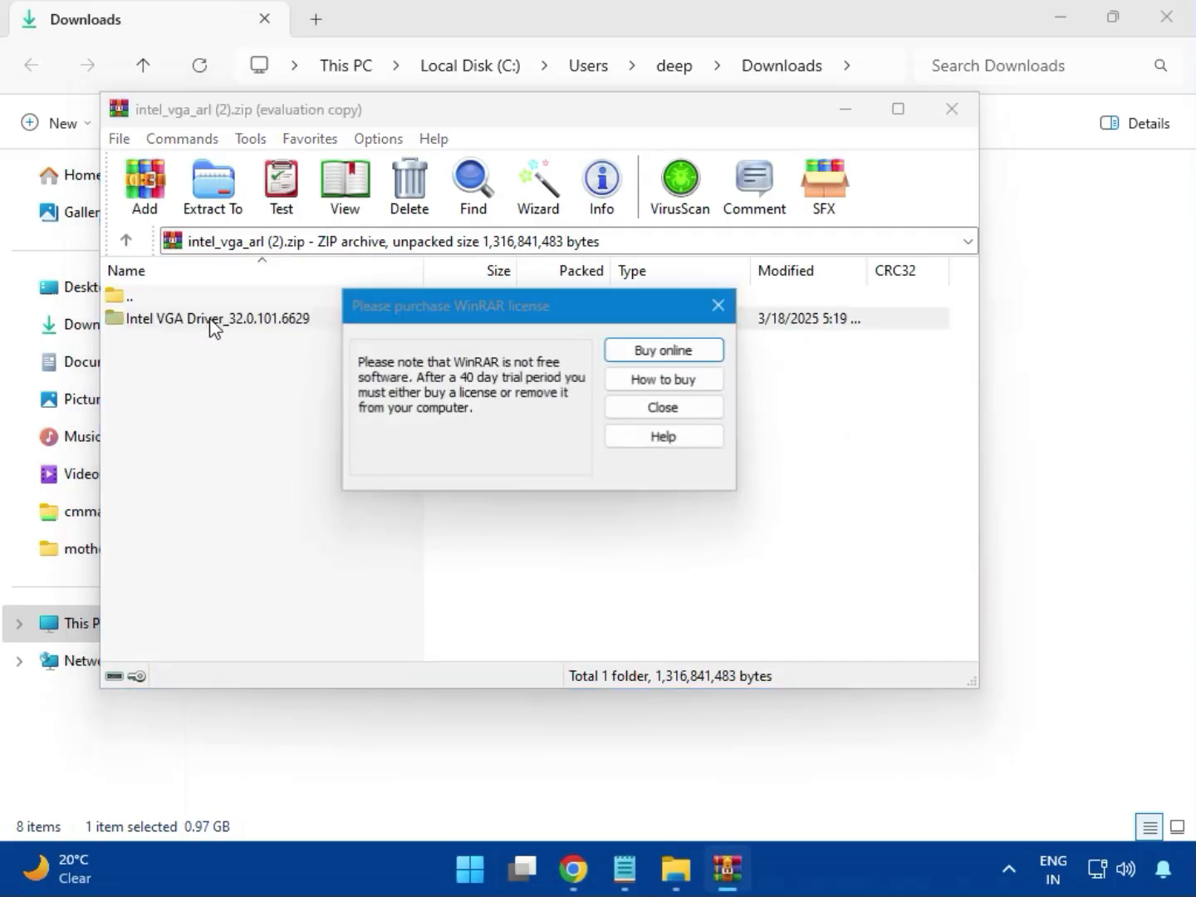
{"action": "left_click", "coordinate": [719, 306]}
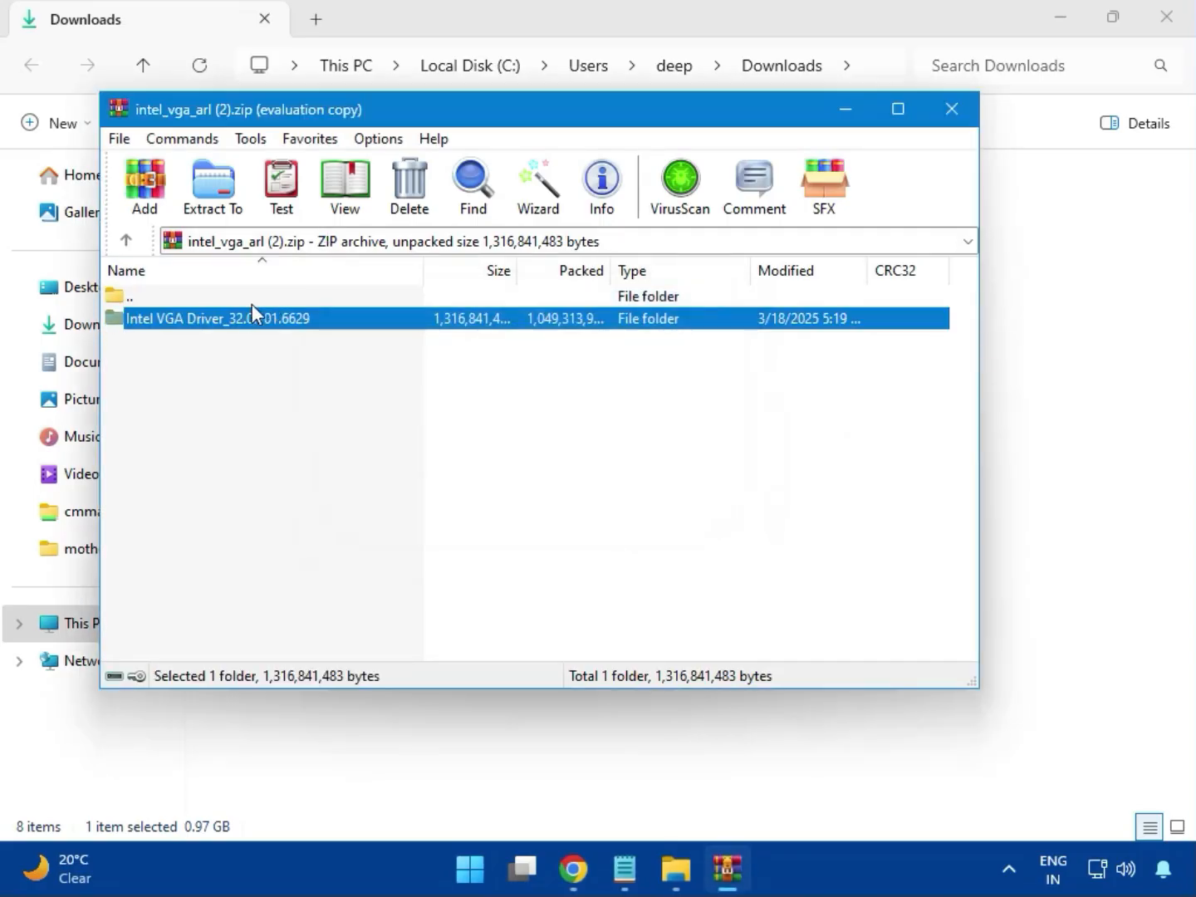
{"action": "double_click", "coordinate": [249, 323]}
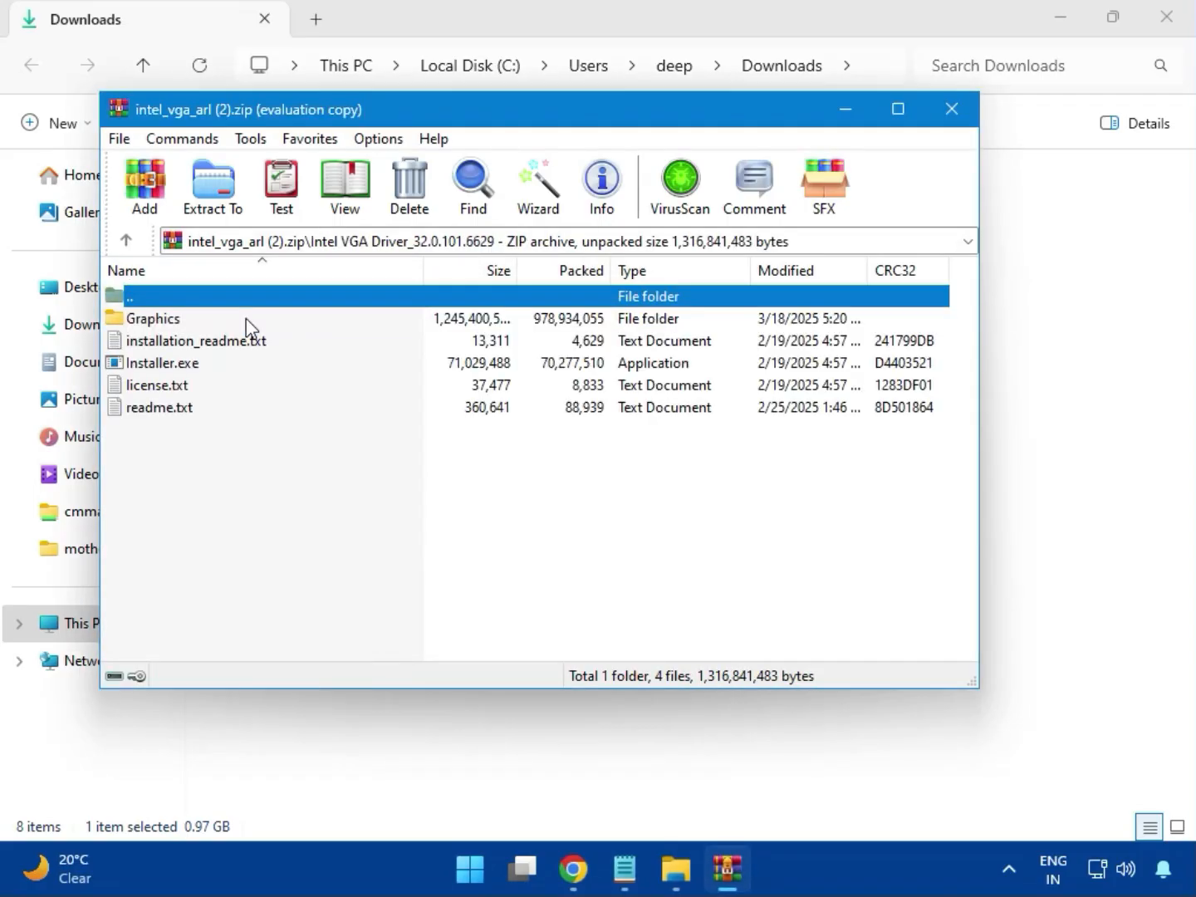
Try to install the Intel graphics driver by running Installer.exe from the archive and allowing it to change the device
{"action": "left_click", "coordinate": [199, 373]}
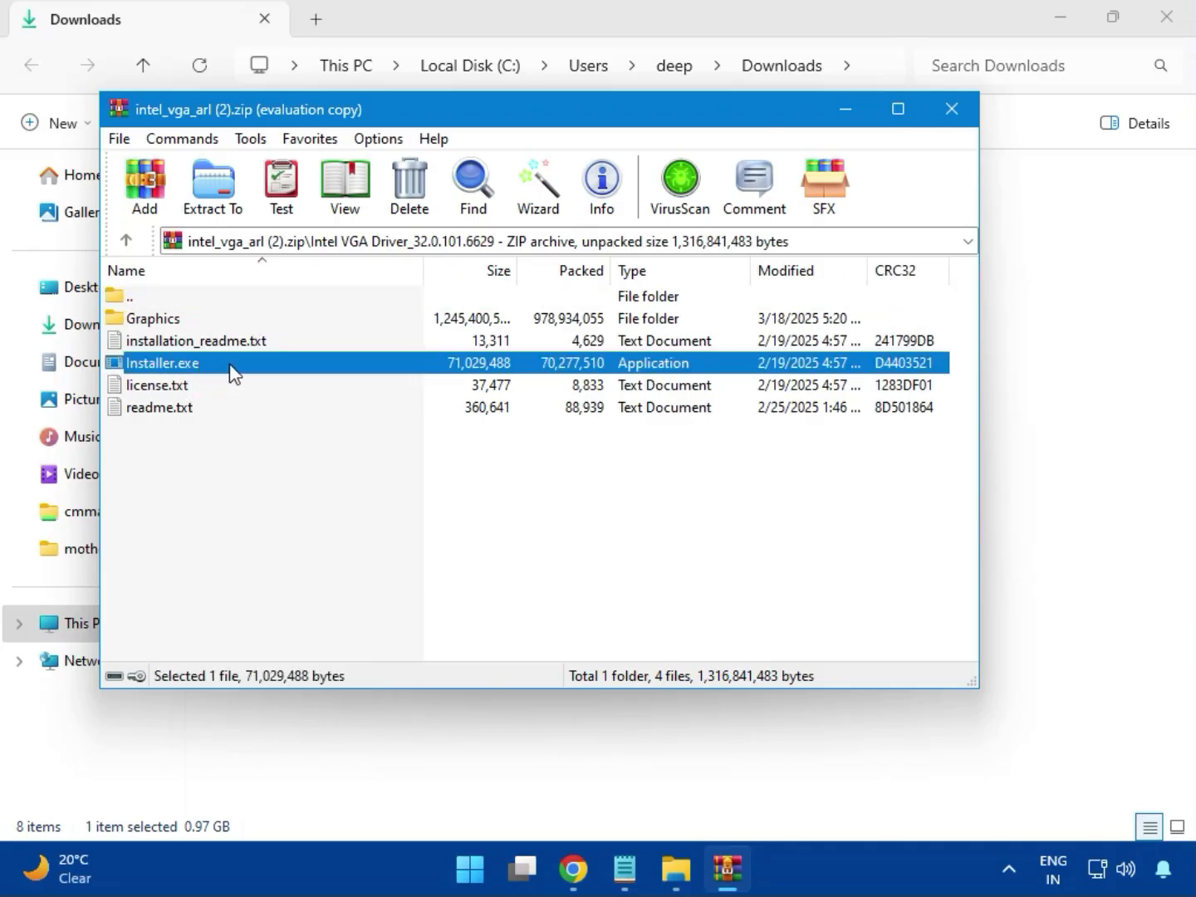
{"action": "double_click", "coordinate": [234, 371]}
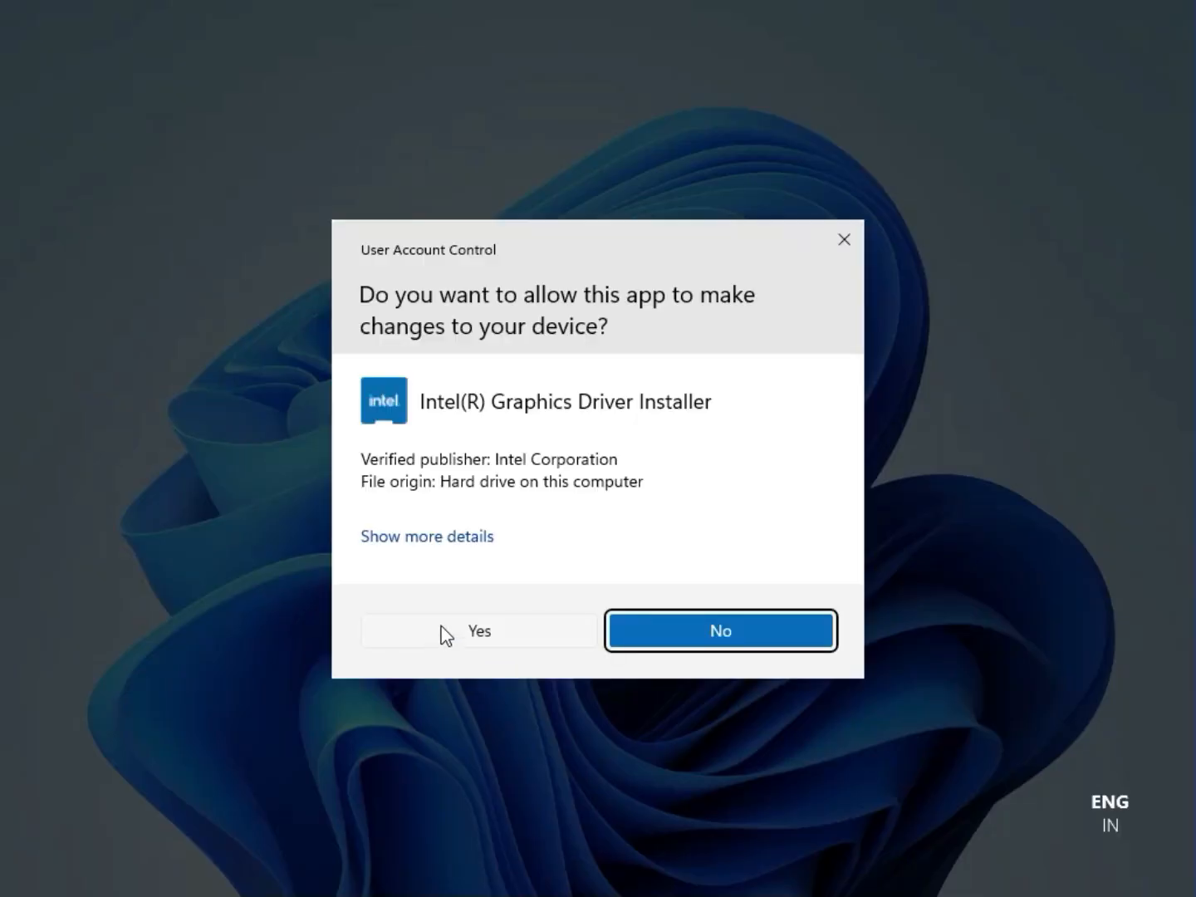
{"action": "left_click", "coordinate": [461, 632]}
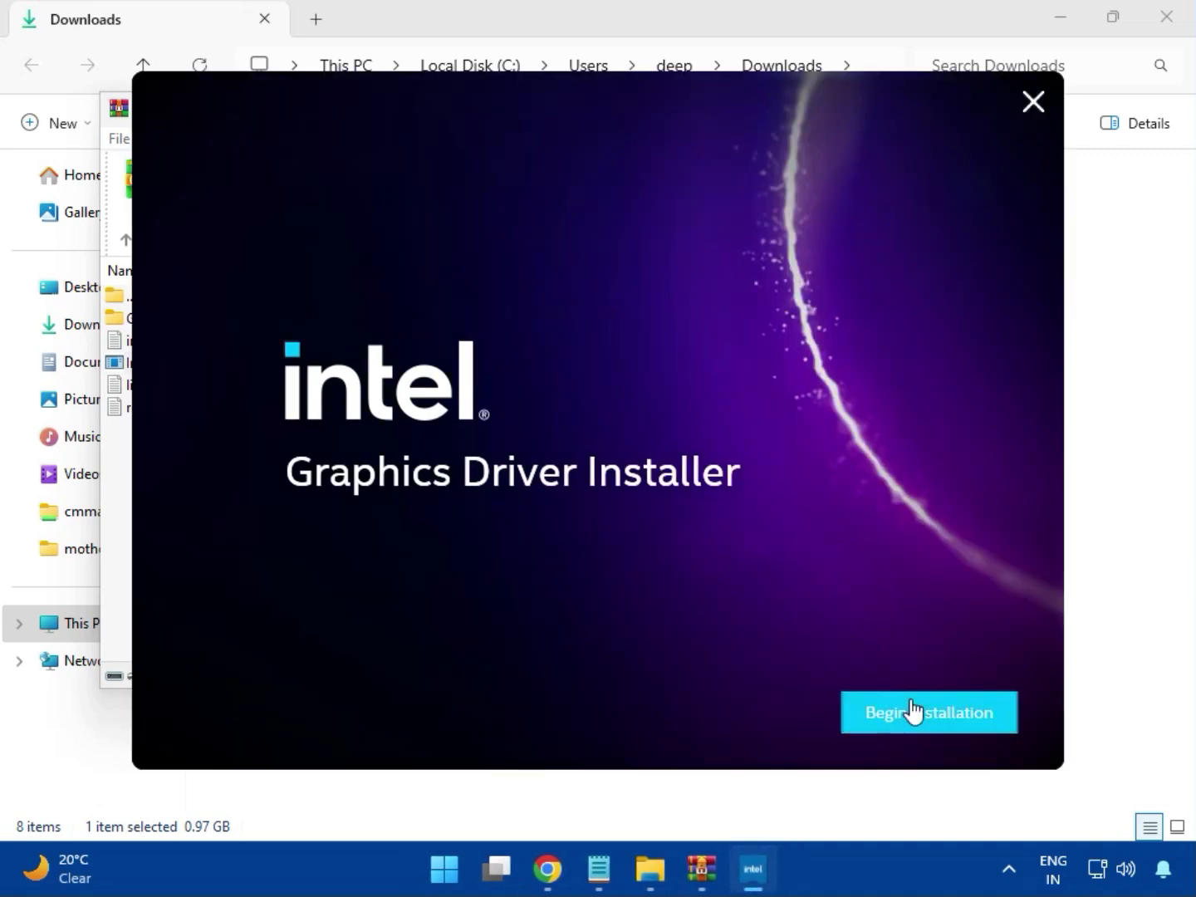
{"action": "left_click", "coordinate": [913, 712]}
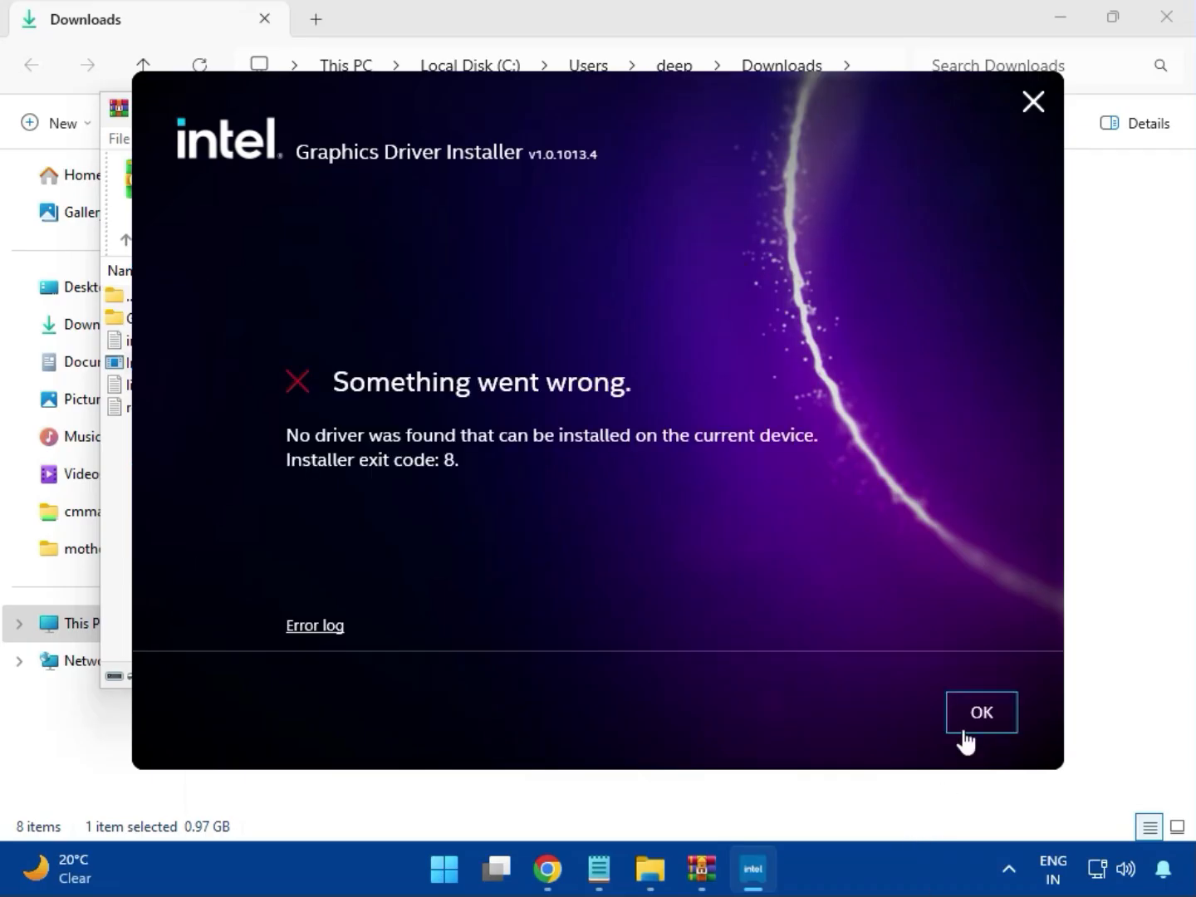
Close the Intel graphics installer and its archive, then open bt_drivers (3).zip and dismiss WinRAR's pop-up window
{"action": "left_click", "coordinate": [969, 732]}
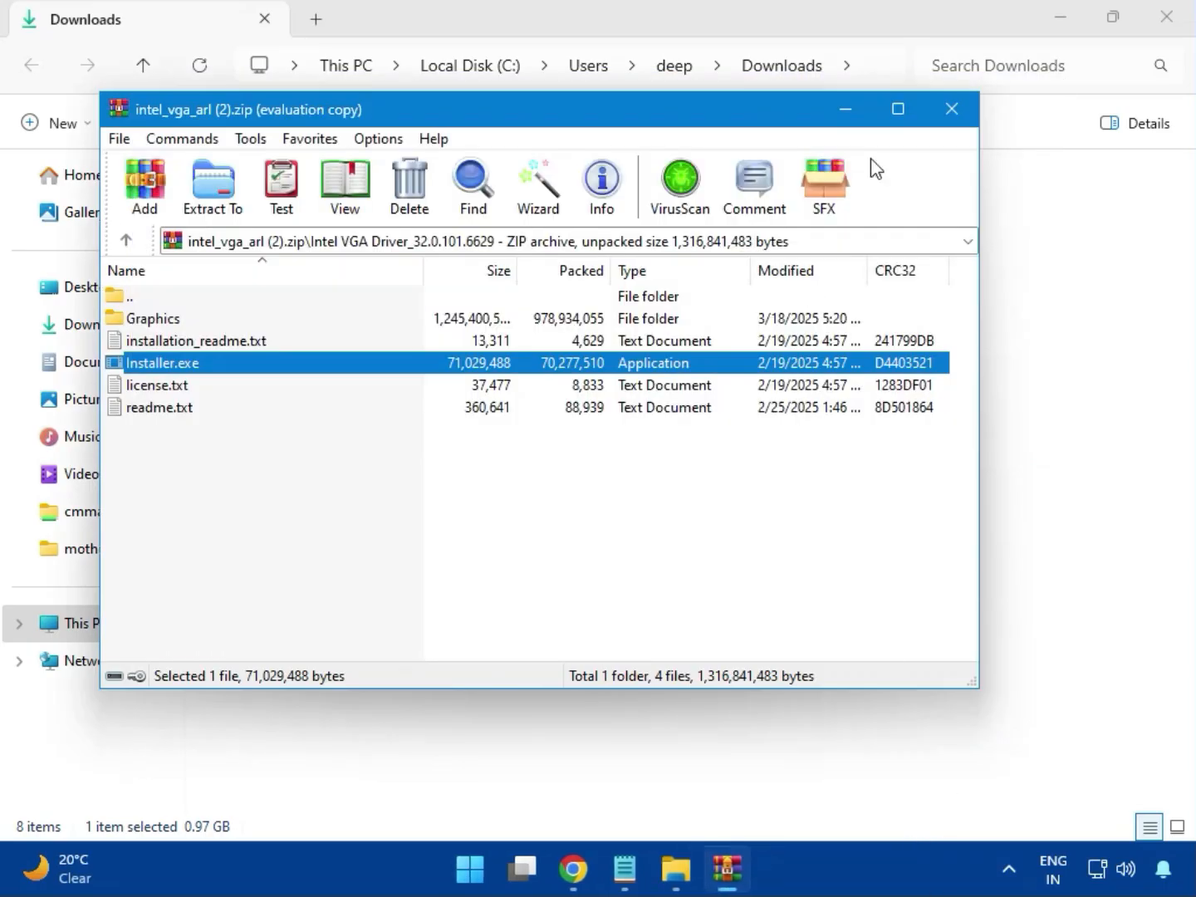
{"action": "left_click", "coordinate": [947, 109]}
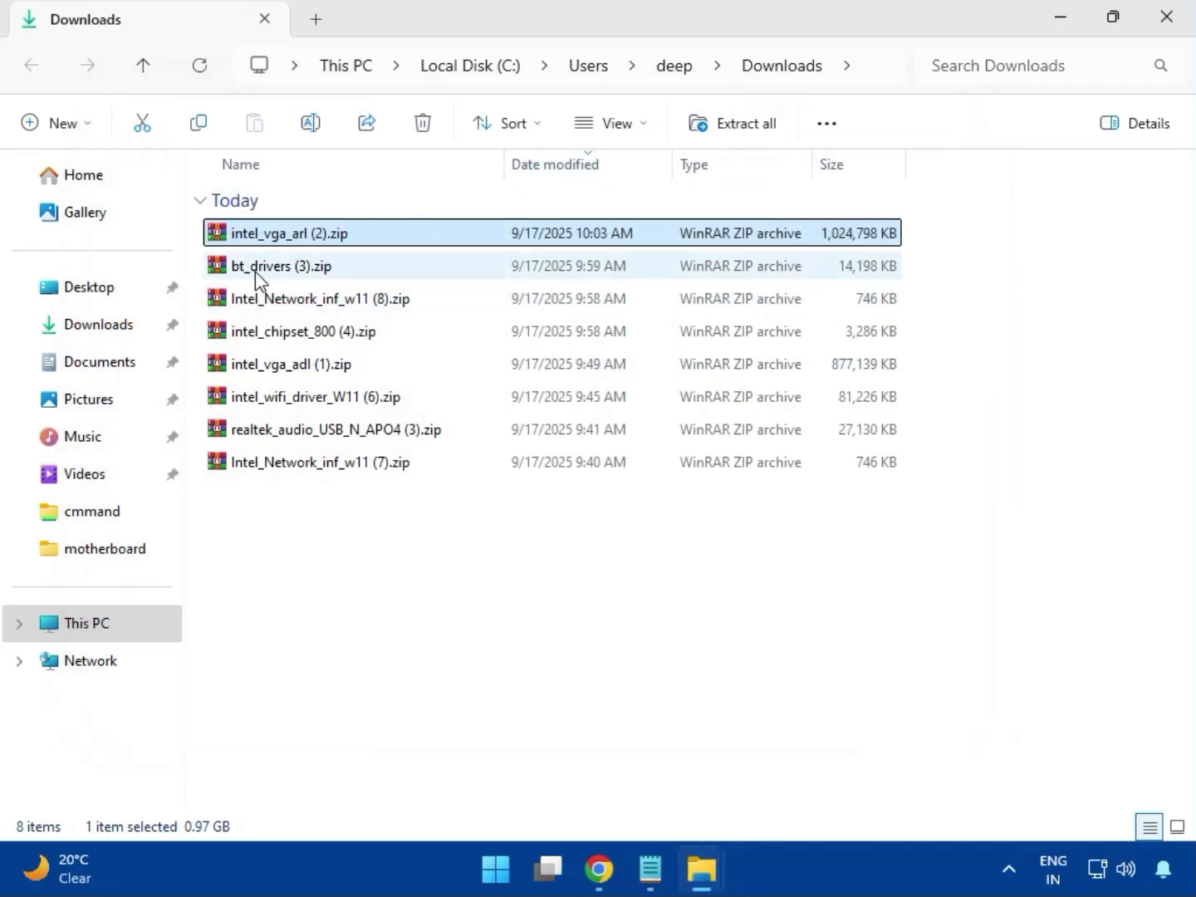
{"action": "left_click", "coordinate": [233, 273]}
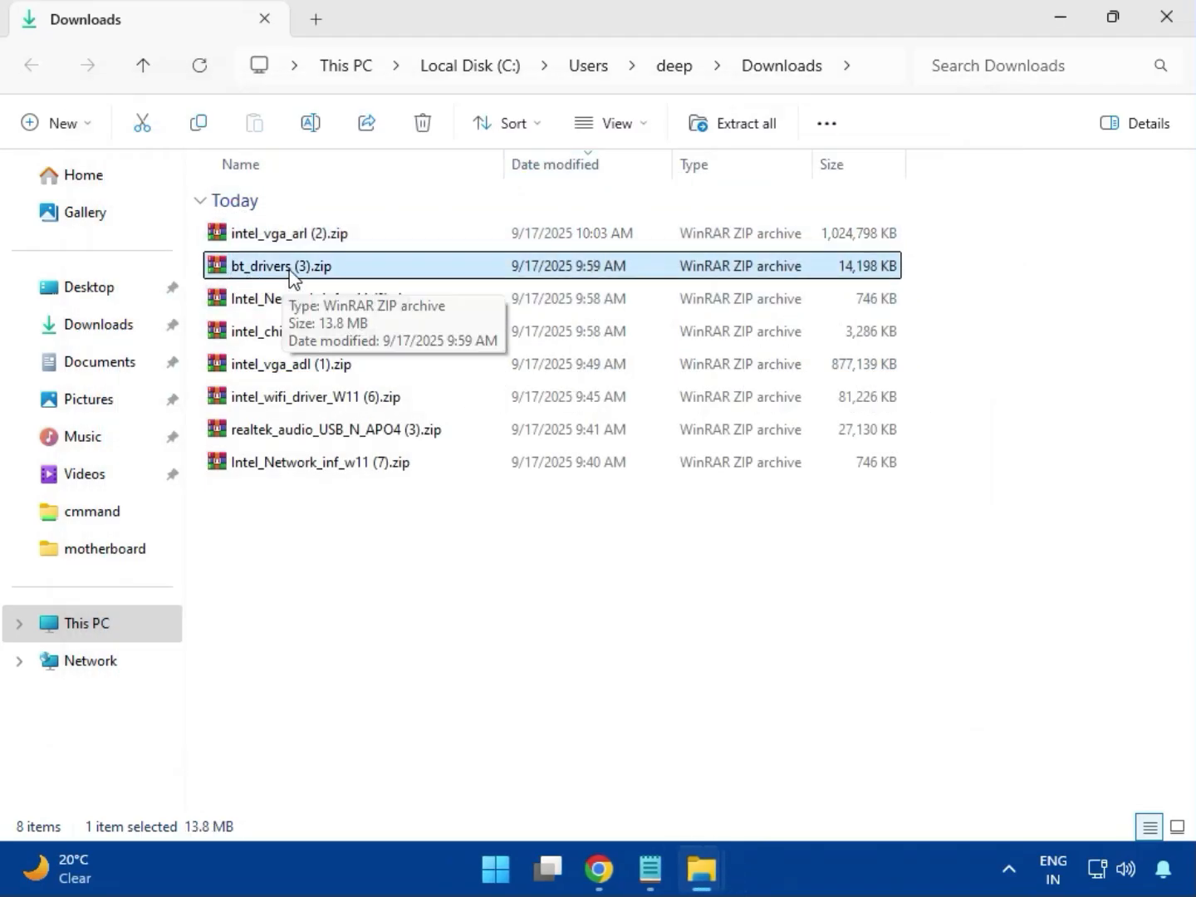
{"action": "double_click", "coordinate": [289, 268]}
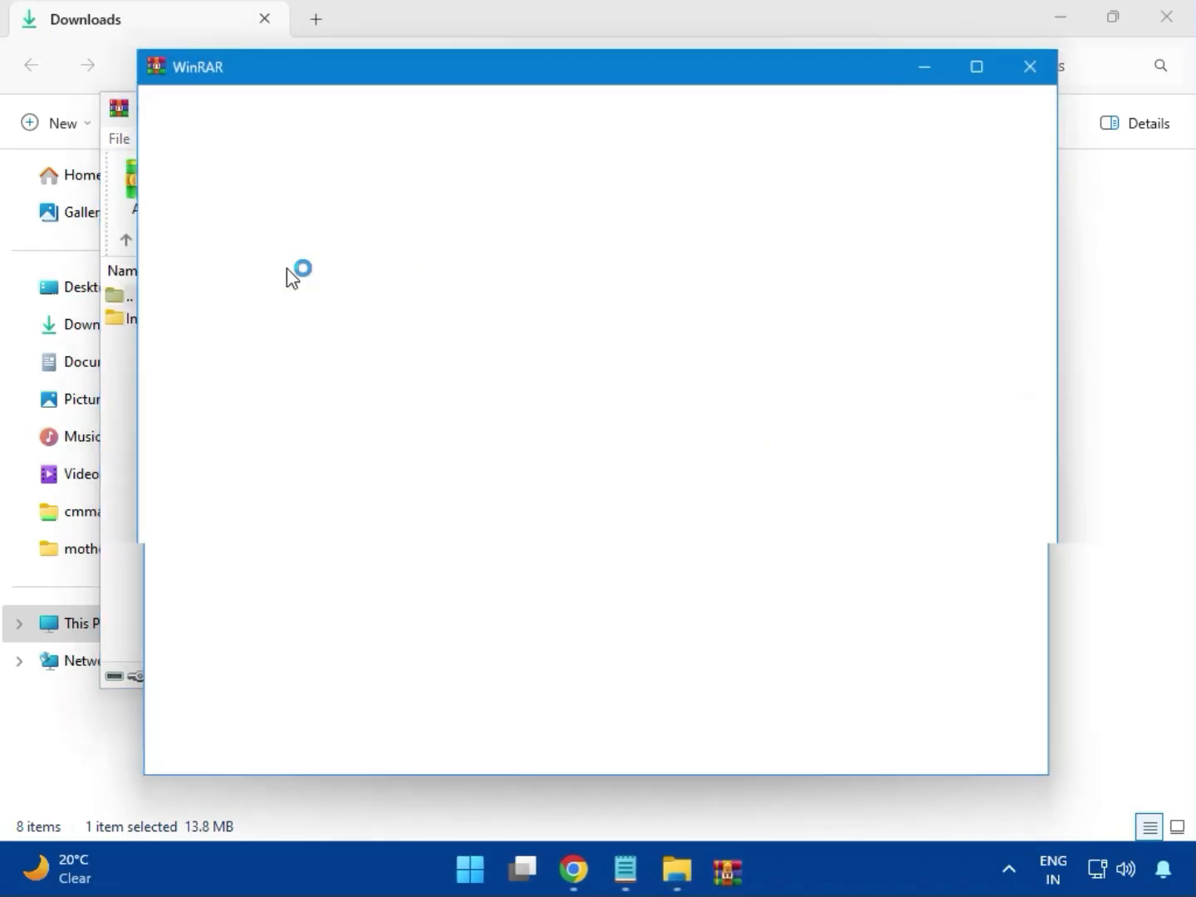
{"action": "left_click", "coordinate": [1034, 64]}
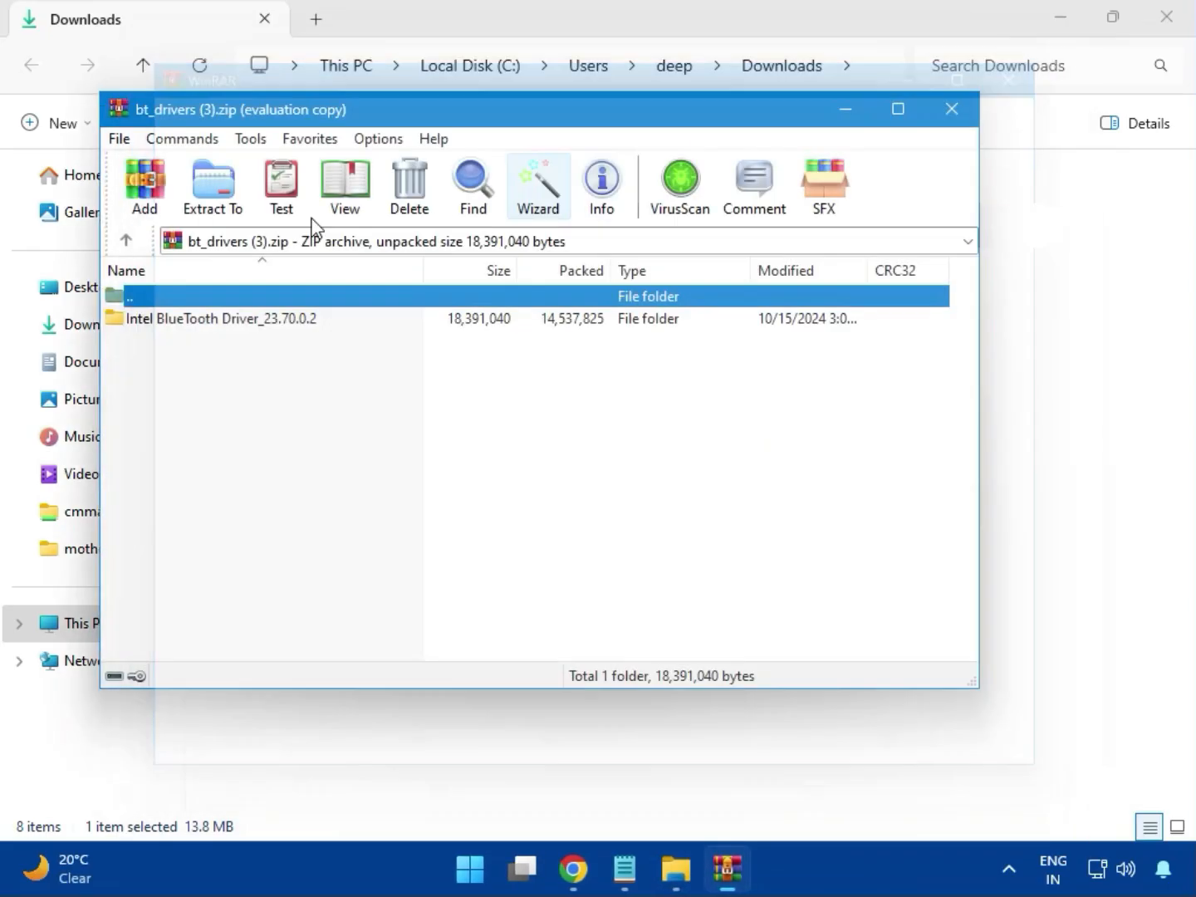
Run Intel Bluetooth.msi from the archive's Intel BlueTooth Driver_23.70.0.2 folder
{"action": "left_click", "coordinate": [149, 320]}
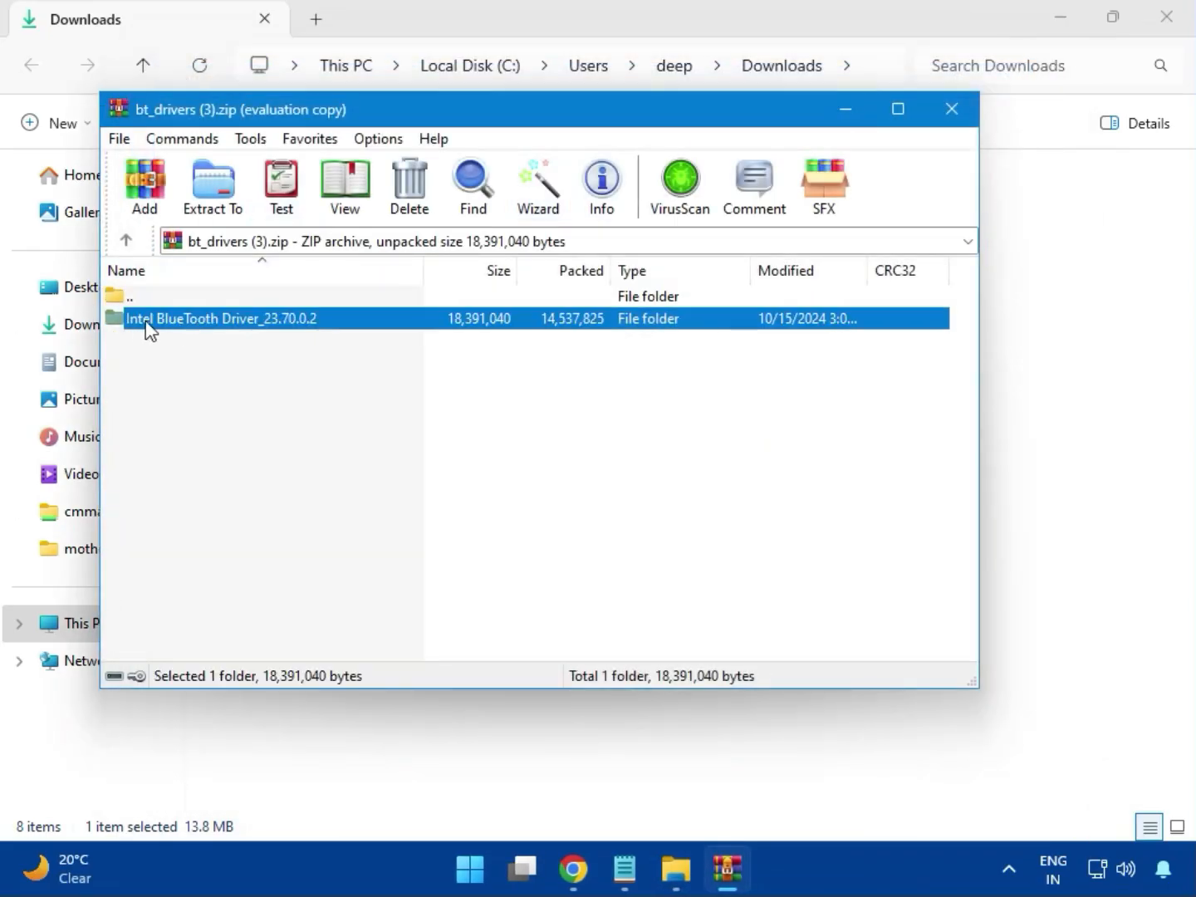
{"action": "double_click", "coordinate": [224, 320]}
{"action": "double_click", "coordinate": [199, 325]}
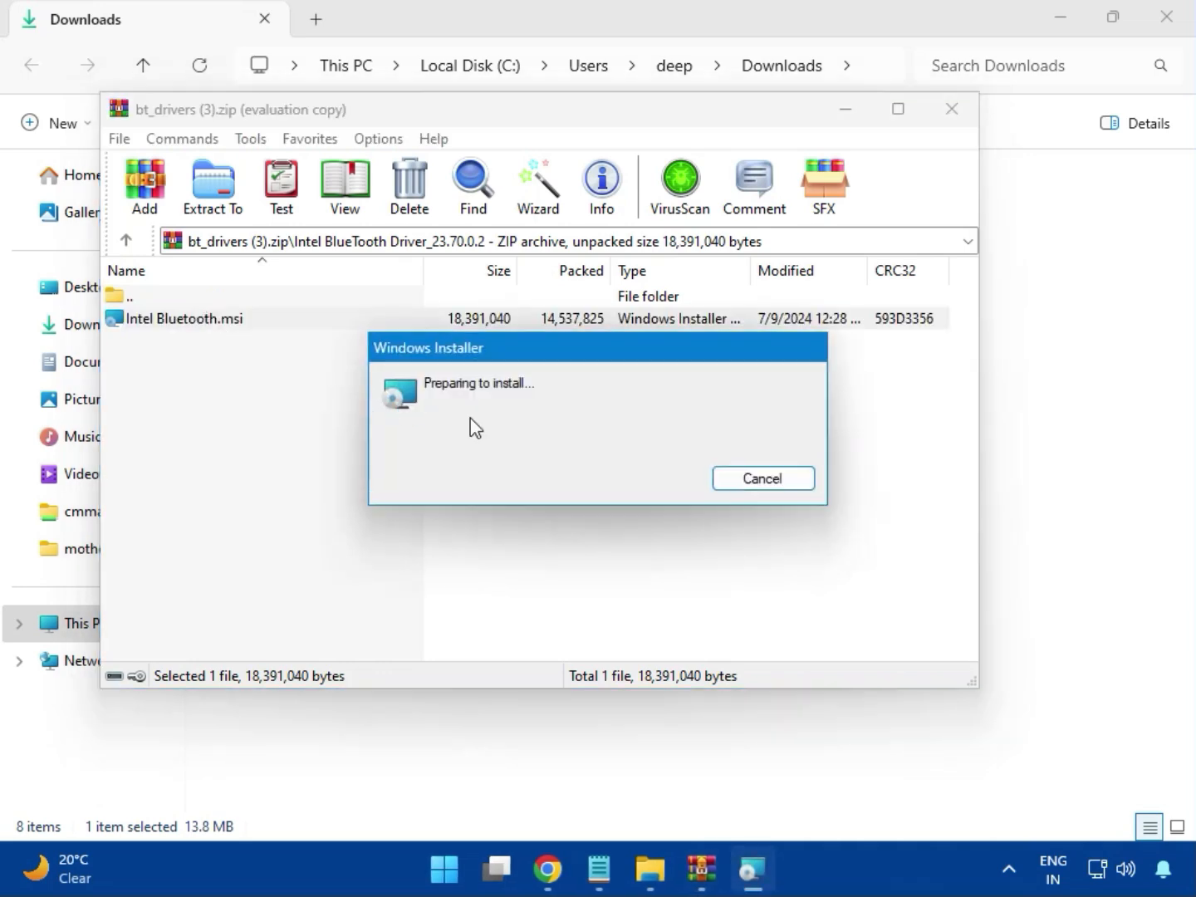
Install Intel Wireless Bluetooth with the license accepted and the Typical setup, allow the device changes, and close the finished wizard and archive
{"action": "left_click", "coordinate": [720, 611]}
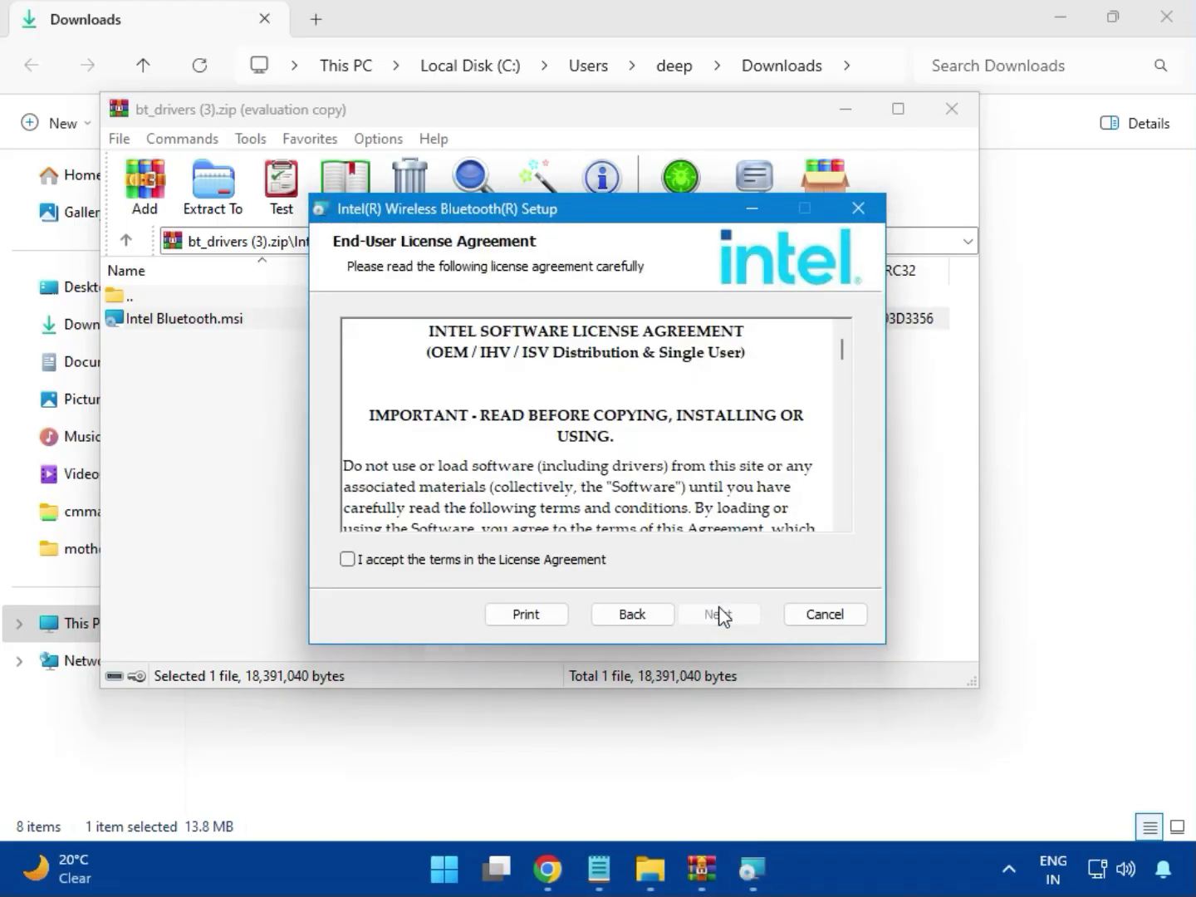
{"action": "left_click", "coordinate": [418, 564]}
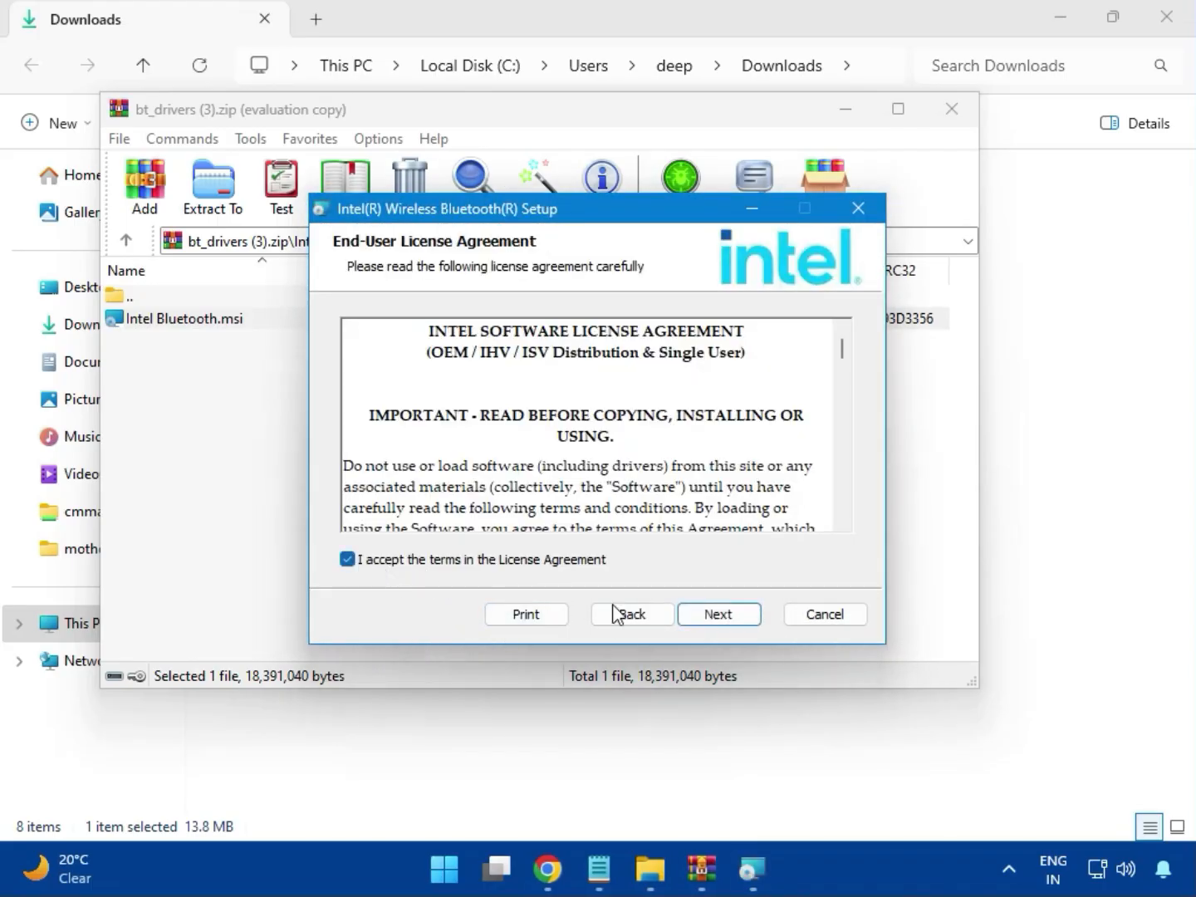
{"action": "left_click", "coordinate": [715, 616]}
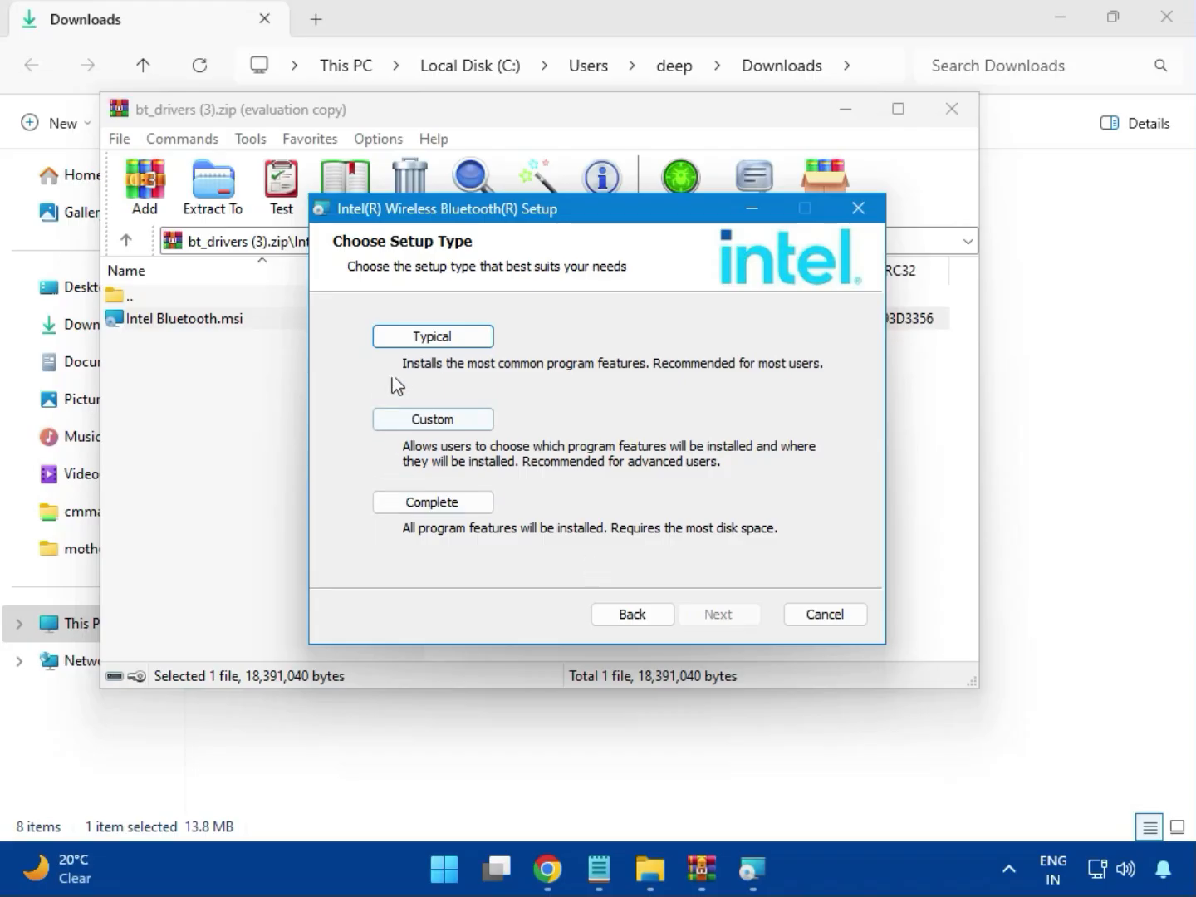
{"action": "left_click", "coordinate": [414, 339]}
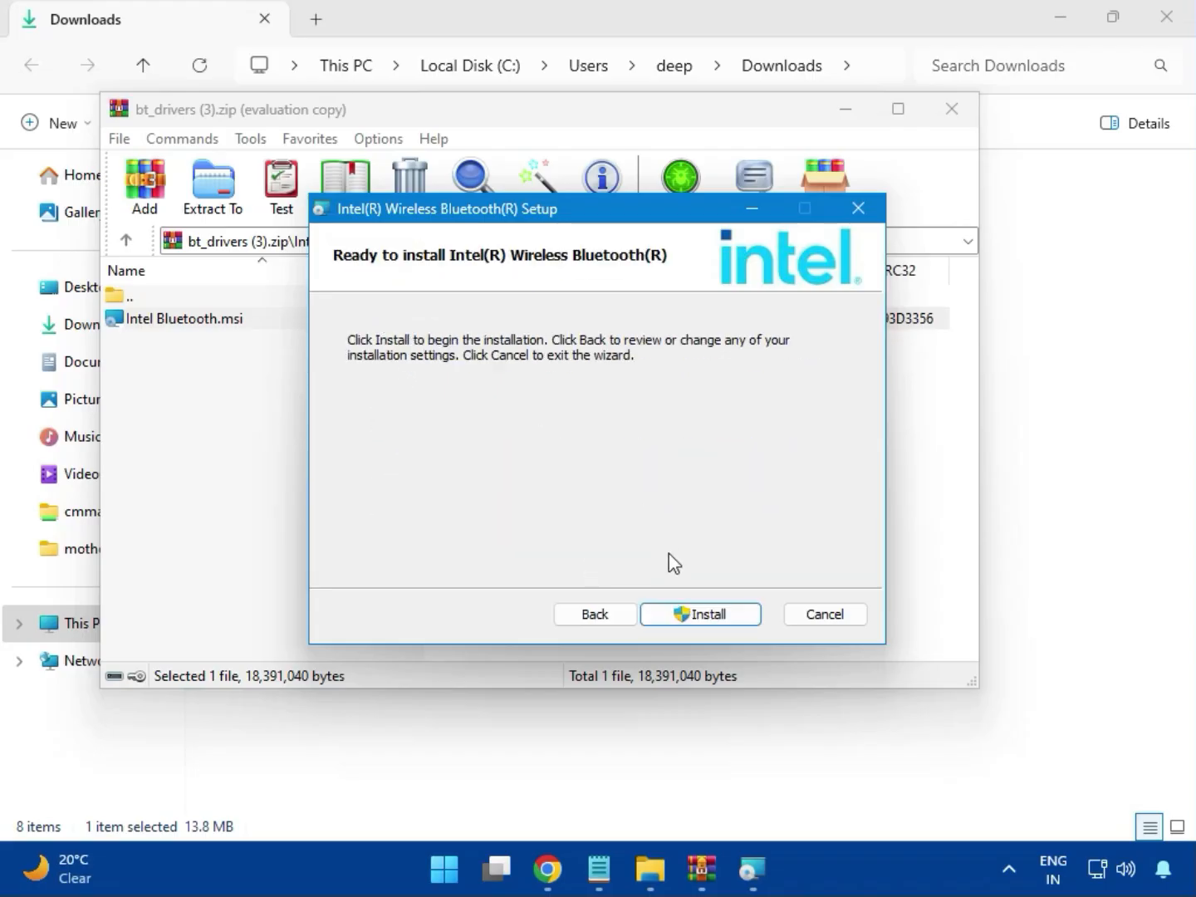
{"action": "left_click", "coordinate": [686, 613]}
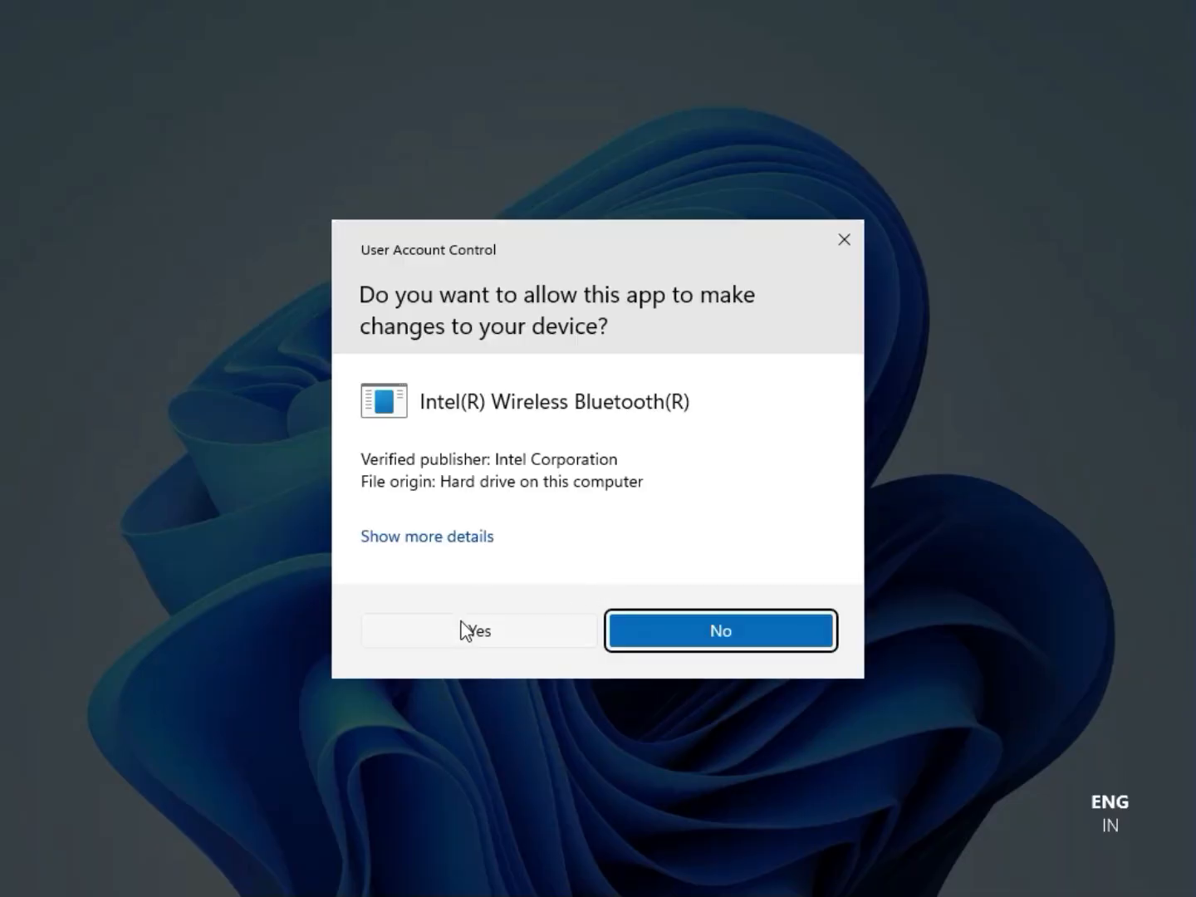
{"action": "left_click", "coordinate": [460, 619]}
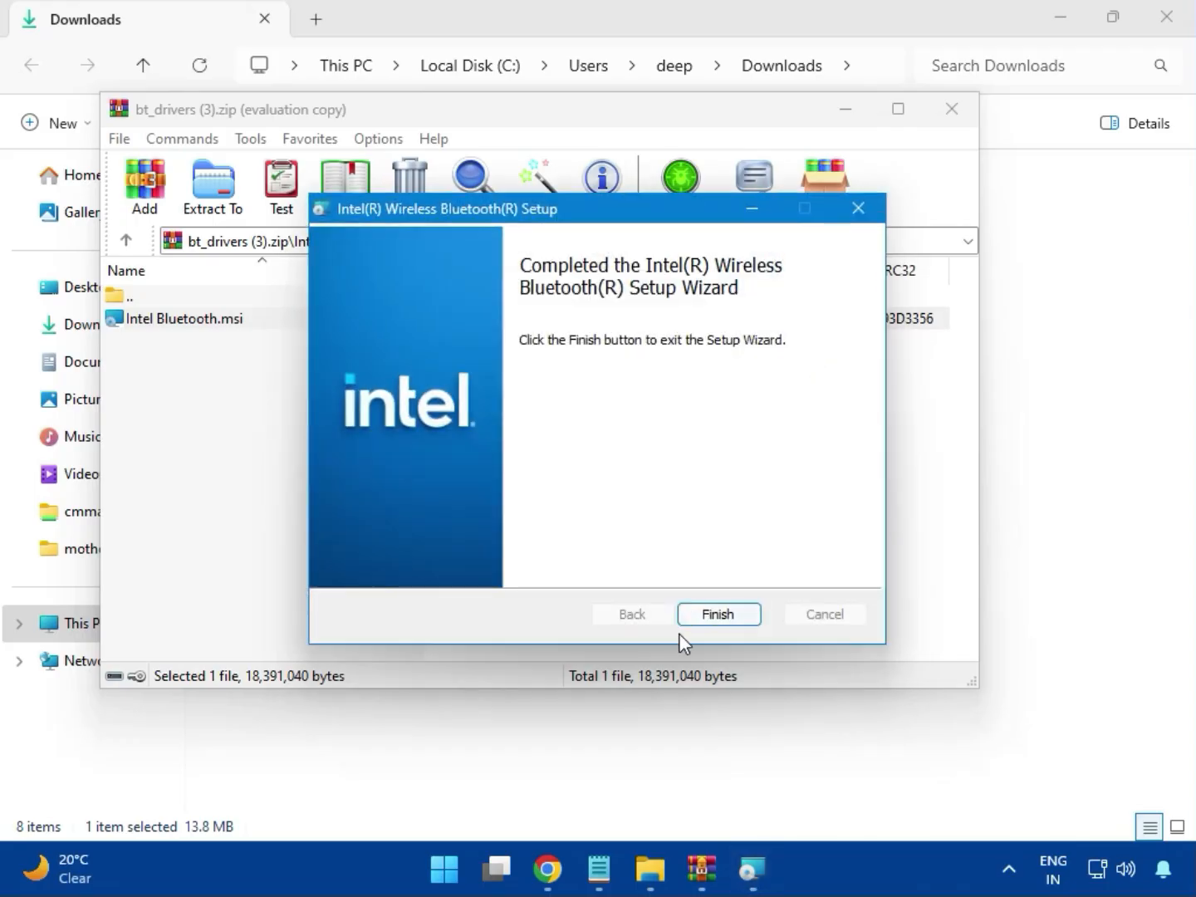
{"action": "left_click", "coordinate": [720, 615]}
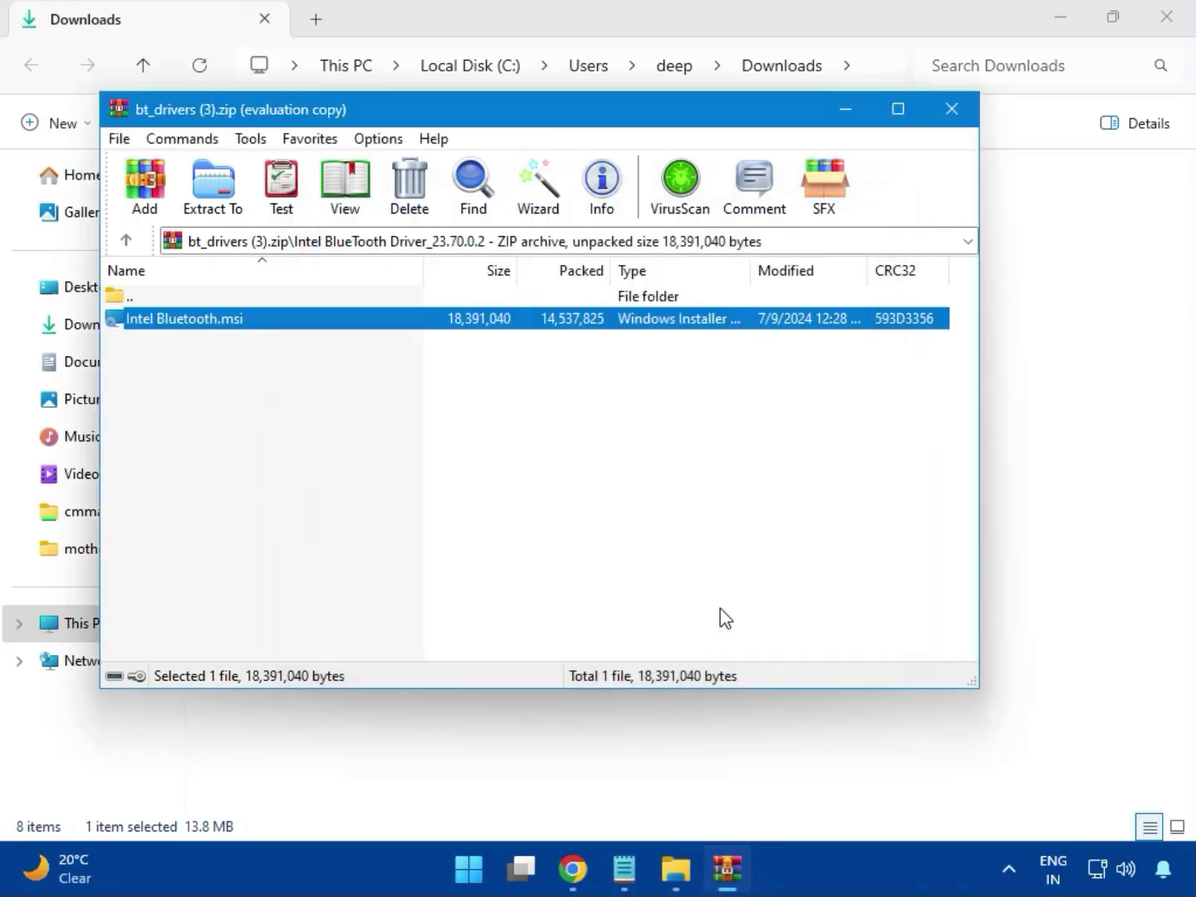
{"action": "left_click", "coordinate": [963, 122]}
Open the Intel_Network_inf_w11 (8).zip archive and enter its W11 folder
{"action": "left_click", "coordinate": [313, 309]}
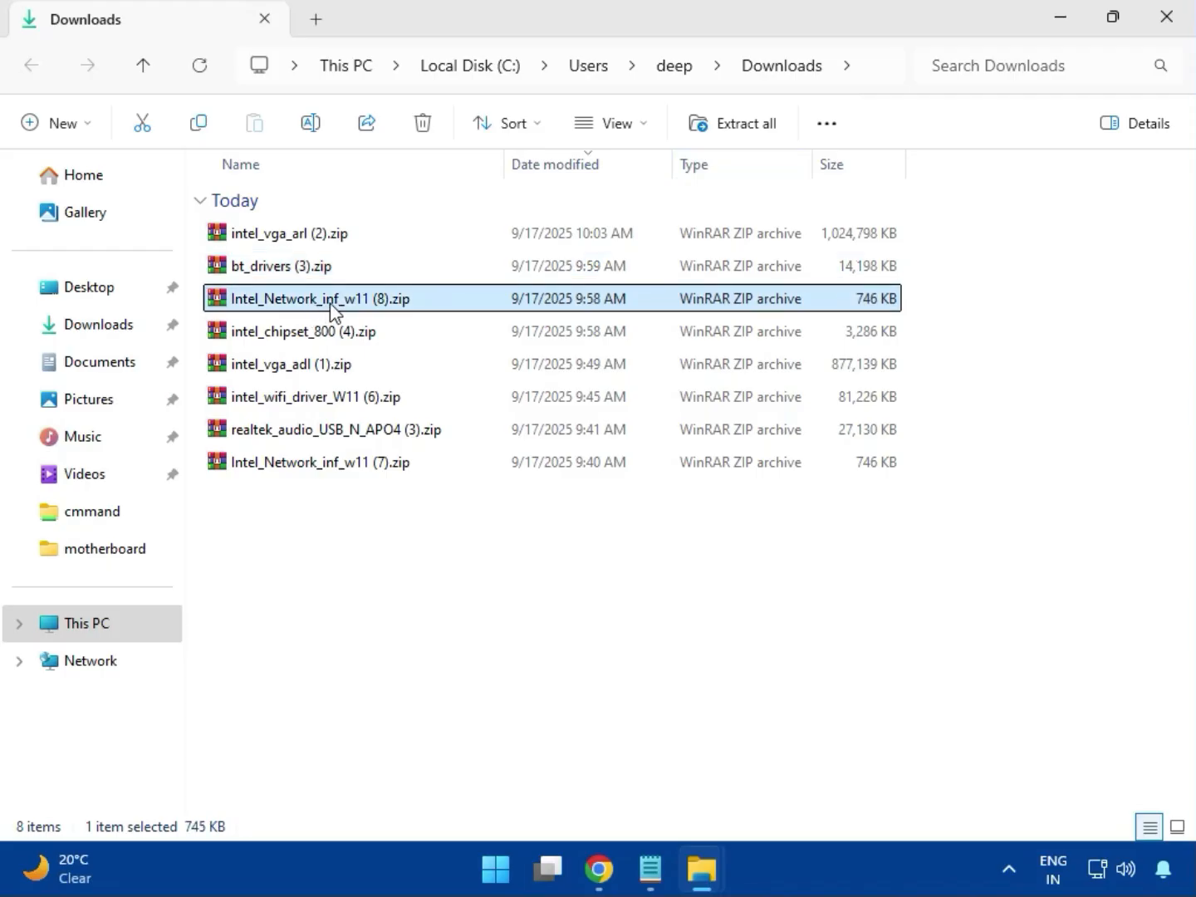
{"action": "double_click", "coordinate": [330, 301]}
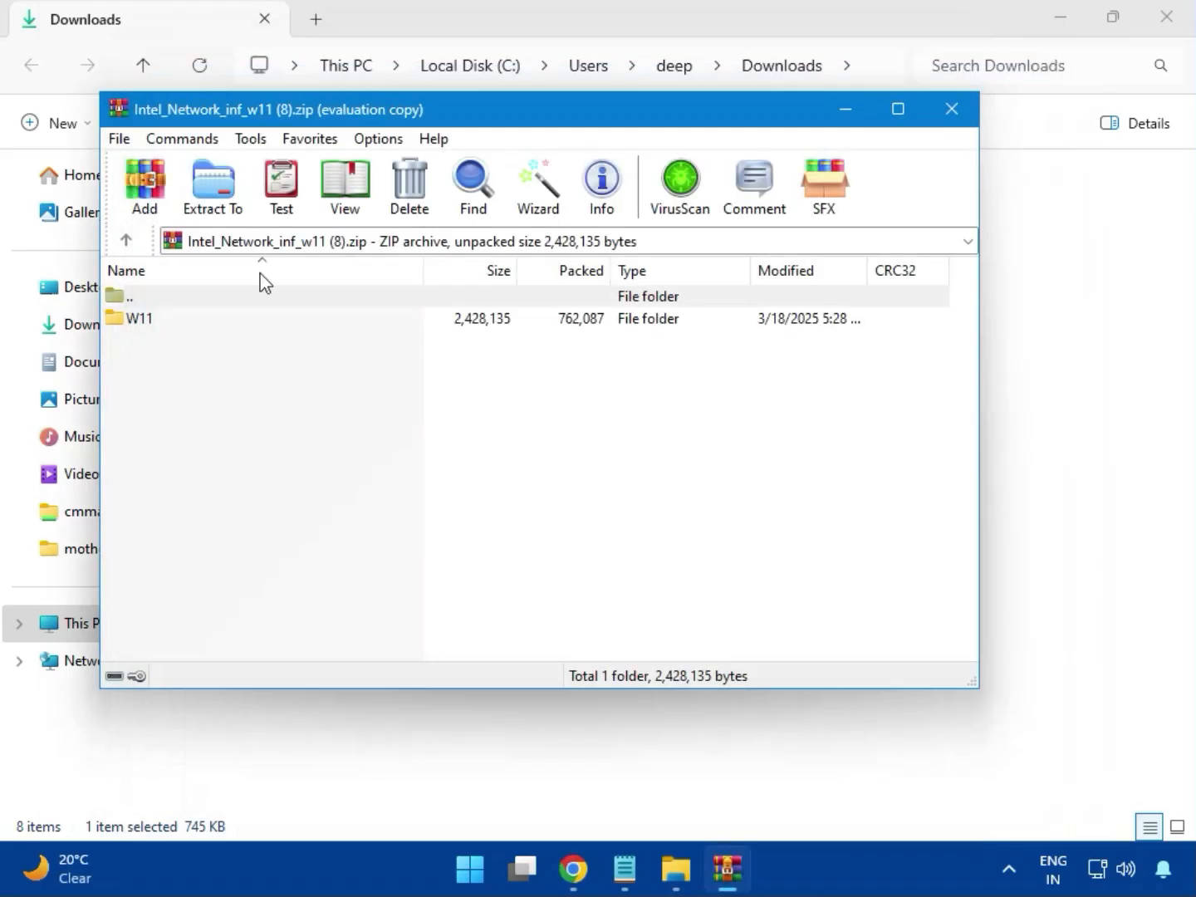
{"action": "left_click", "coordinate": [145, 324]}
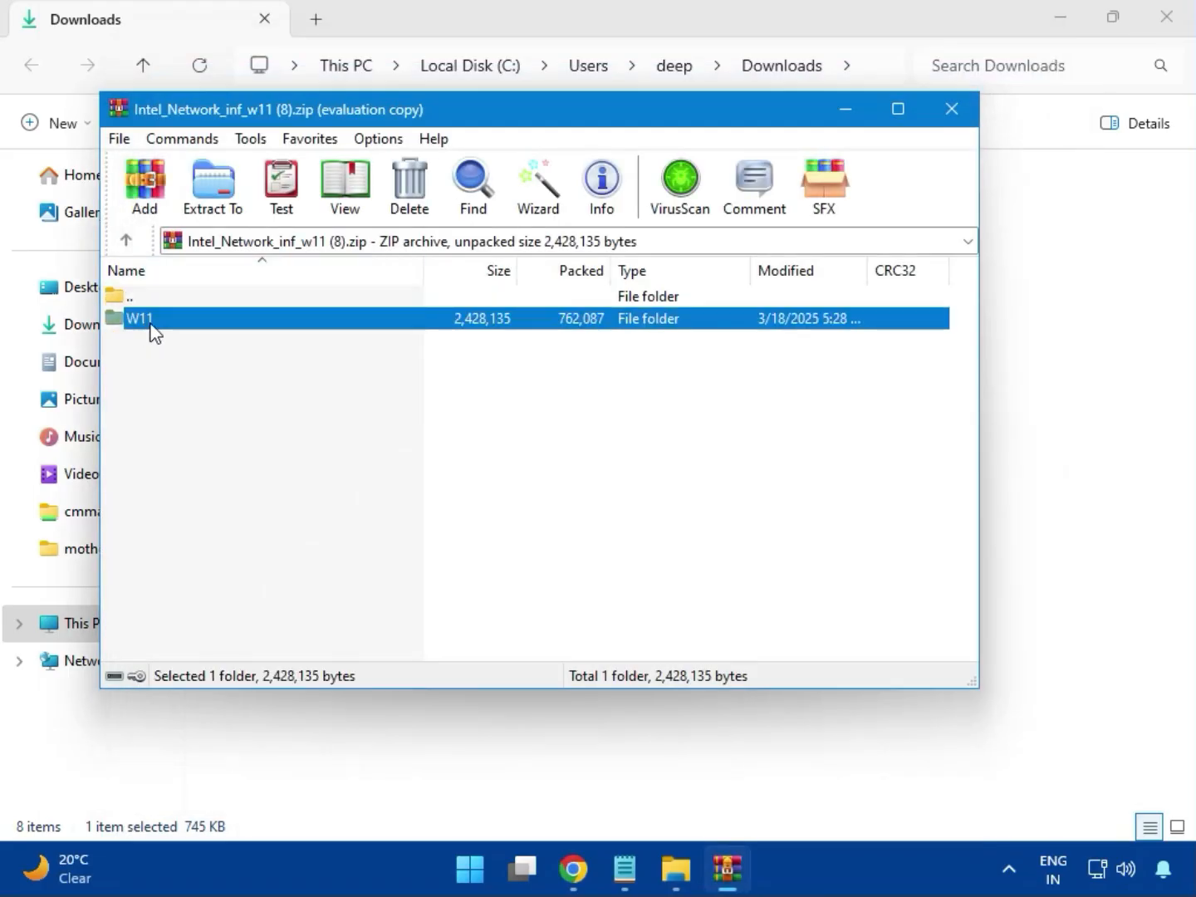
{"action": "double_click", "coordinate": [149, 326]}
Try to install the network driver by running MSI SetupDrv64.exe with device changes allowed, then close the installer and archive
{"action": "double_click", "coordinate": [220, 413]}
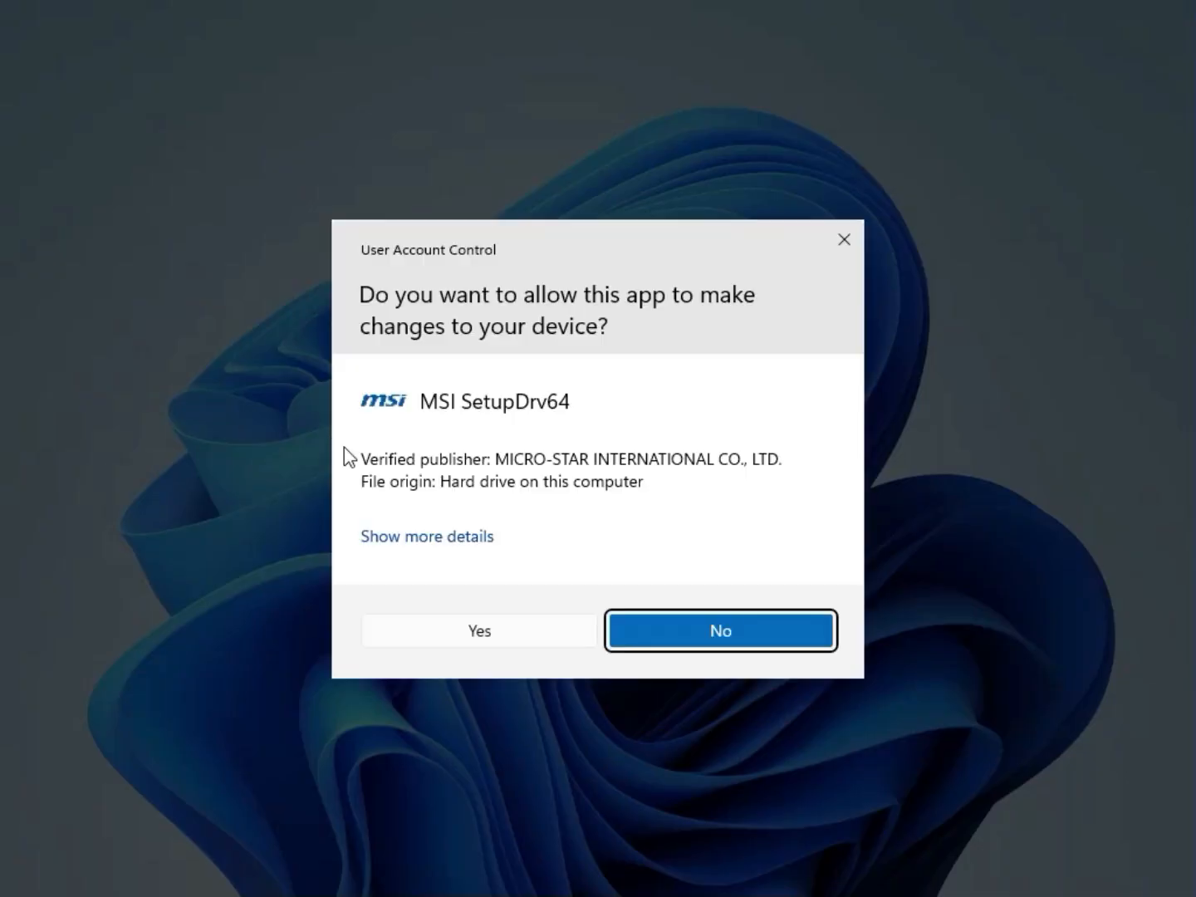
{"action": "left_click", "coordinate": [445, 628]}
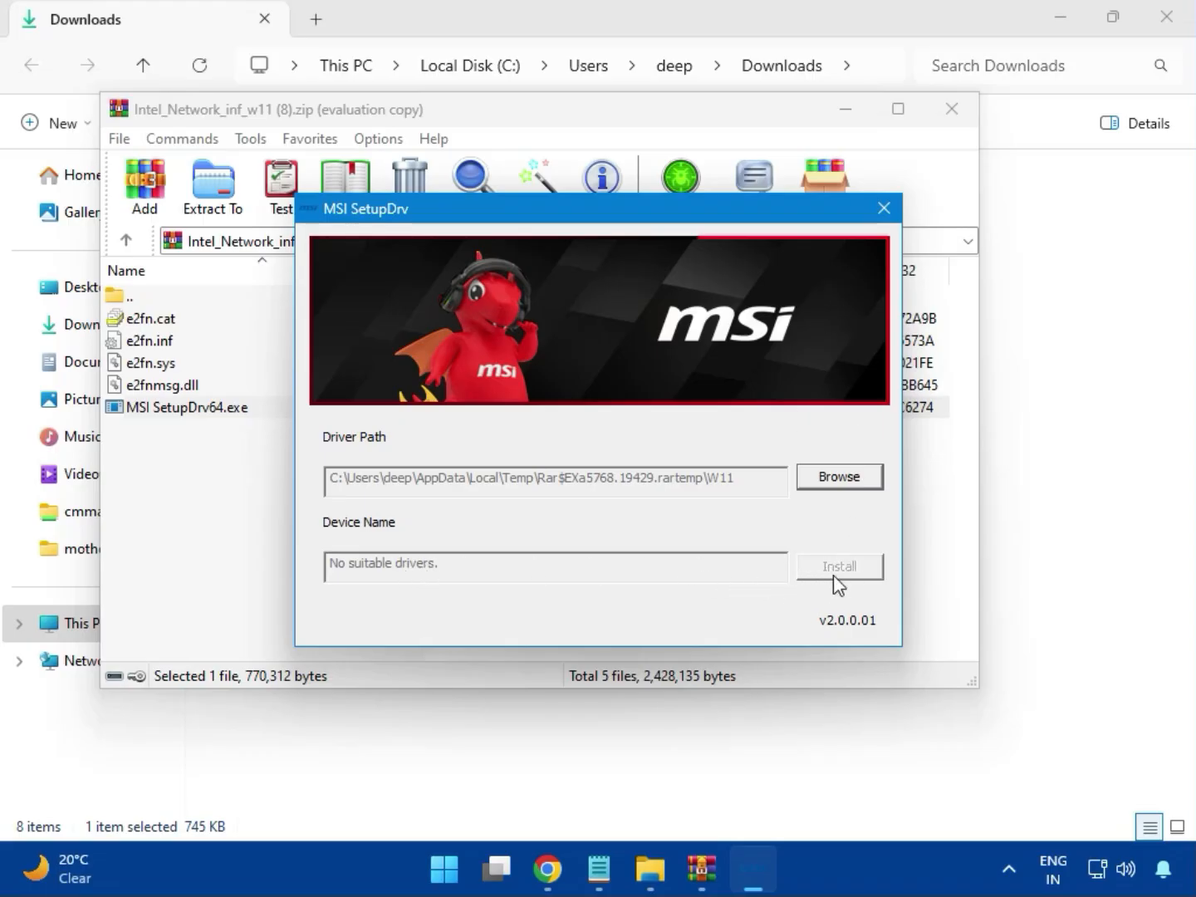
{"action": "left_click", "coordinate": [884, 208]}
{"action": "left_click", "coordinate": [947, 115]}
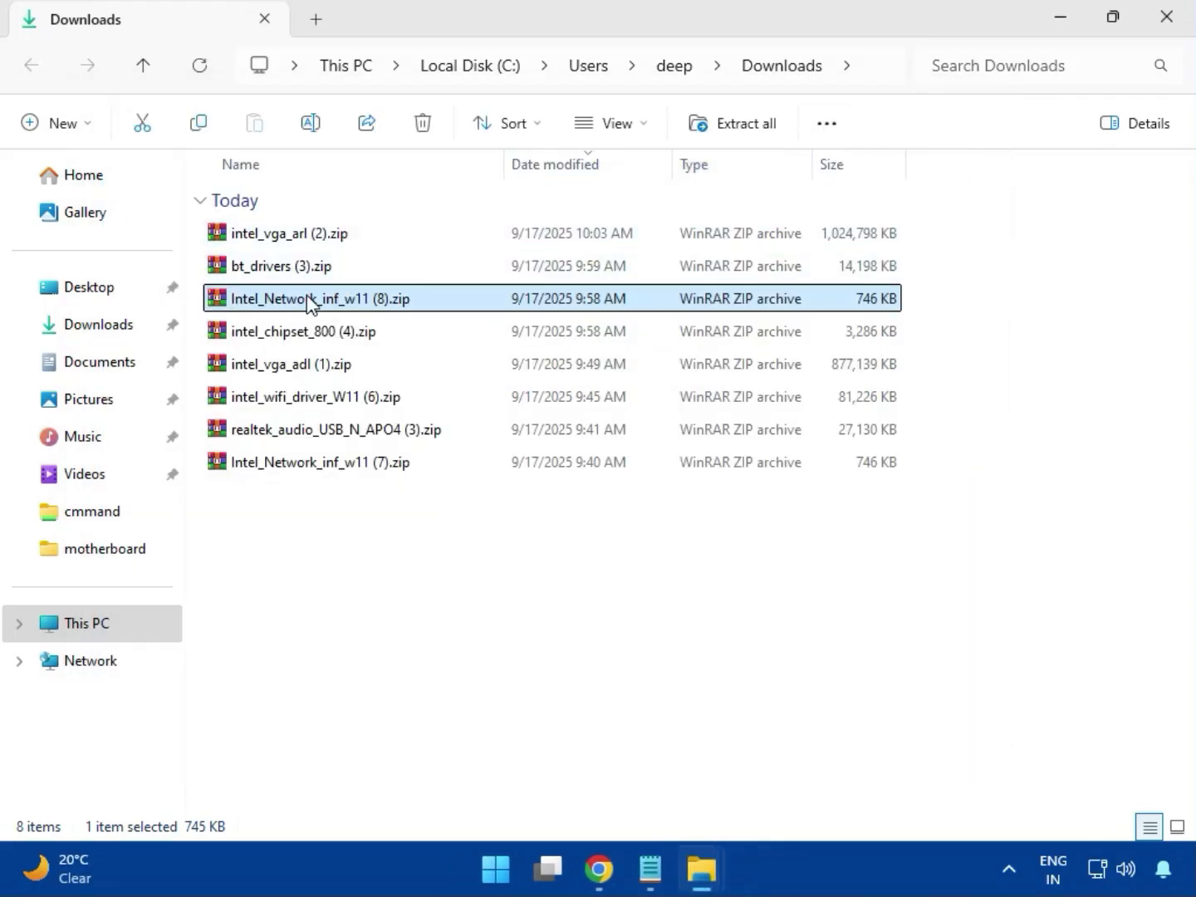
Open the intel_chipset_800 (4).zip archive, dismiss the WinRAR license reminder, and enter the Intel Chipset Driver_10.1.20062.8627 folder
{"action": "left_click", "coordinate": [274, 335]}
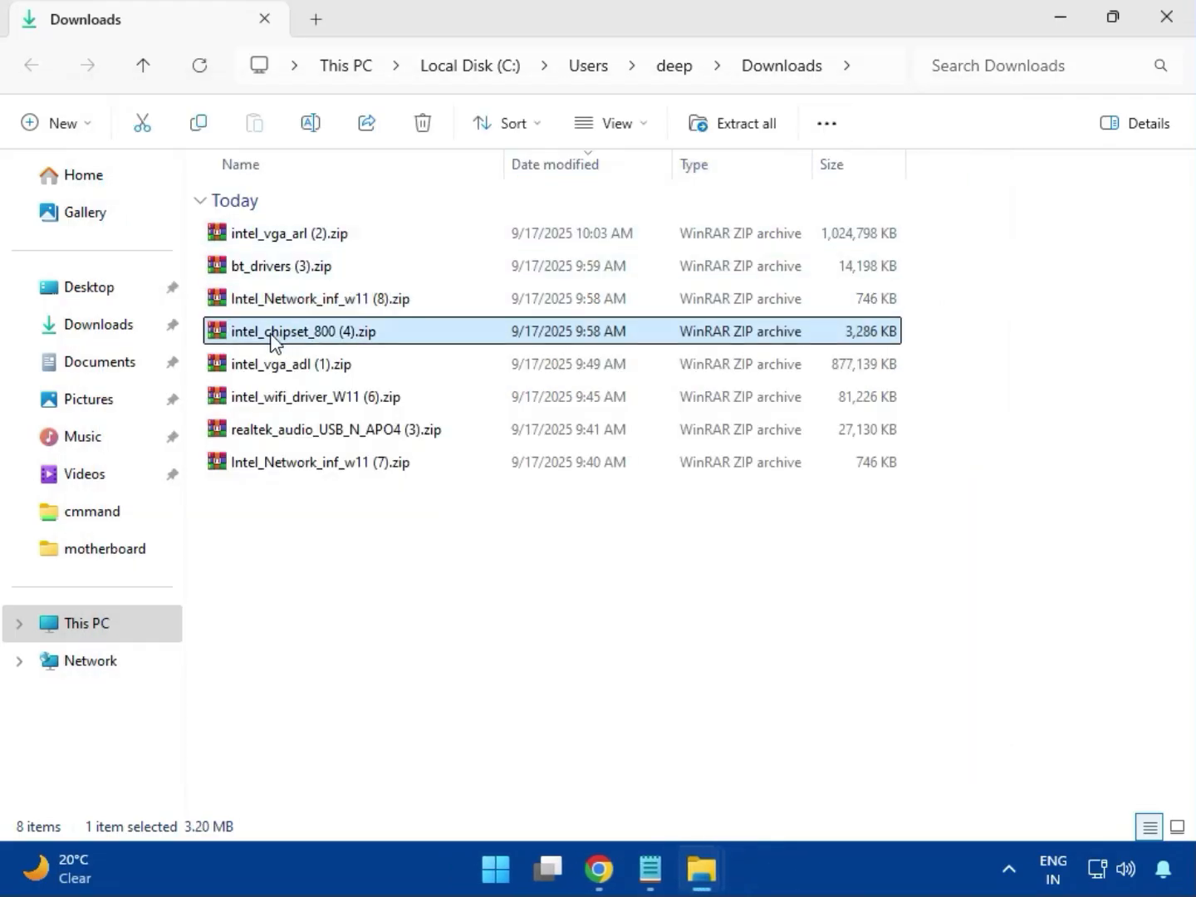
{"action": "double_click", "coordinate": [340, 334]}
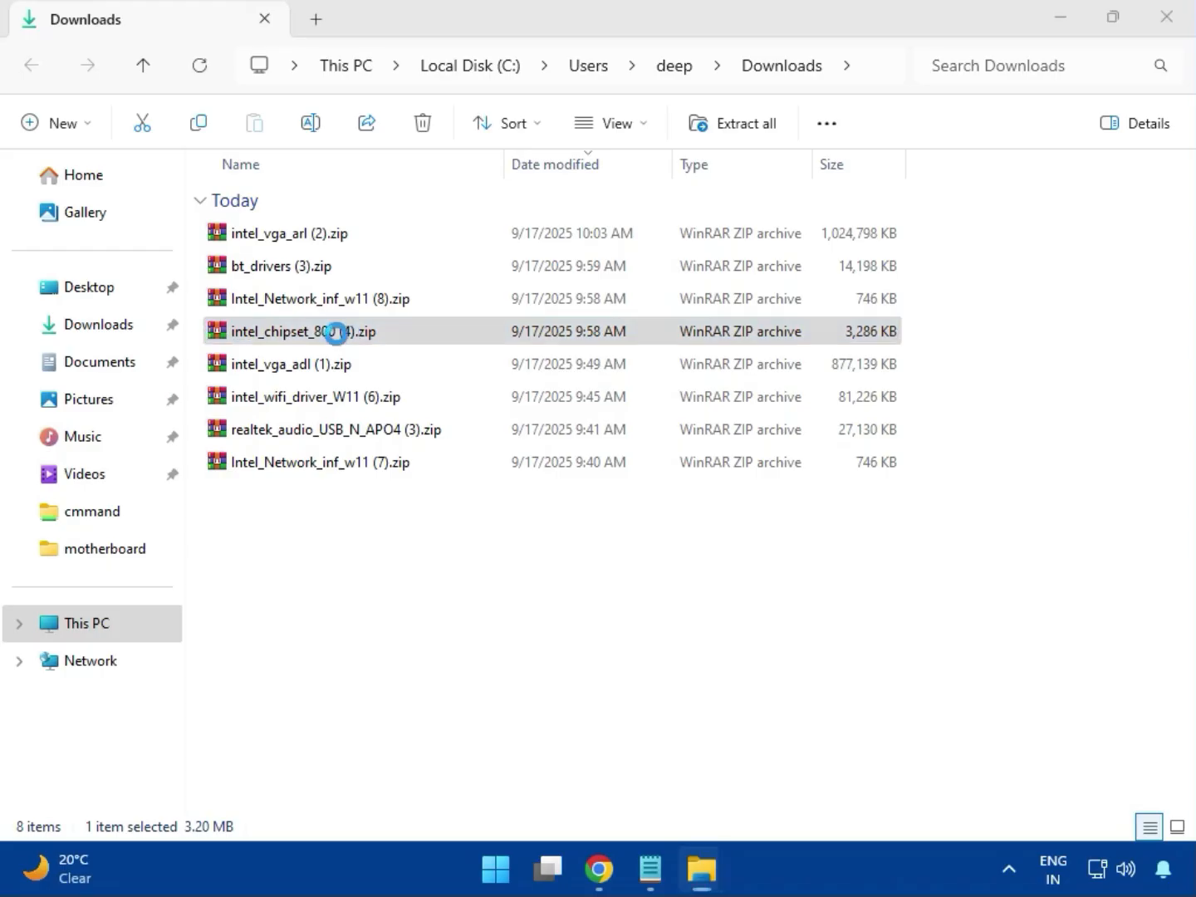
{"action": "left_click", "coordinate": [169, 322]}
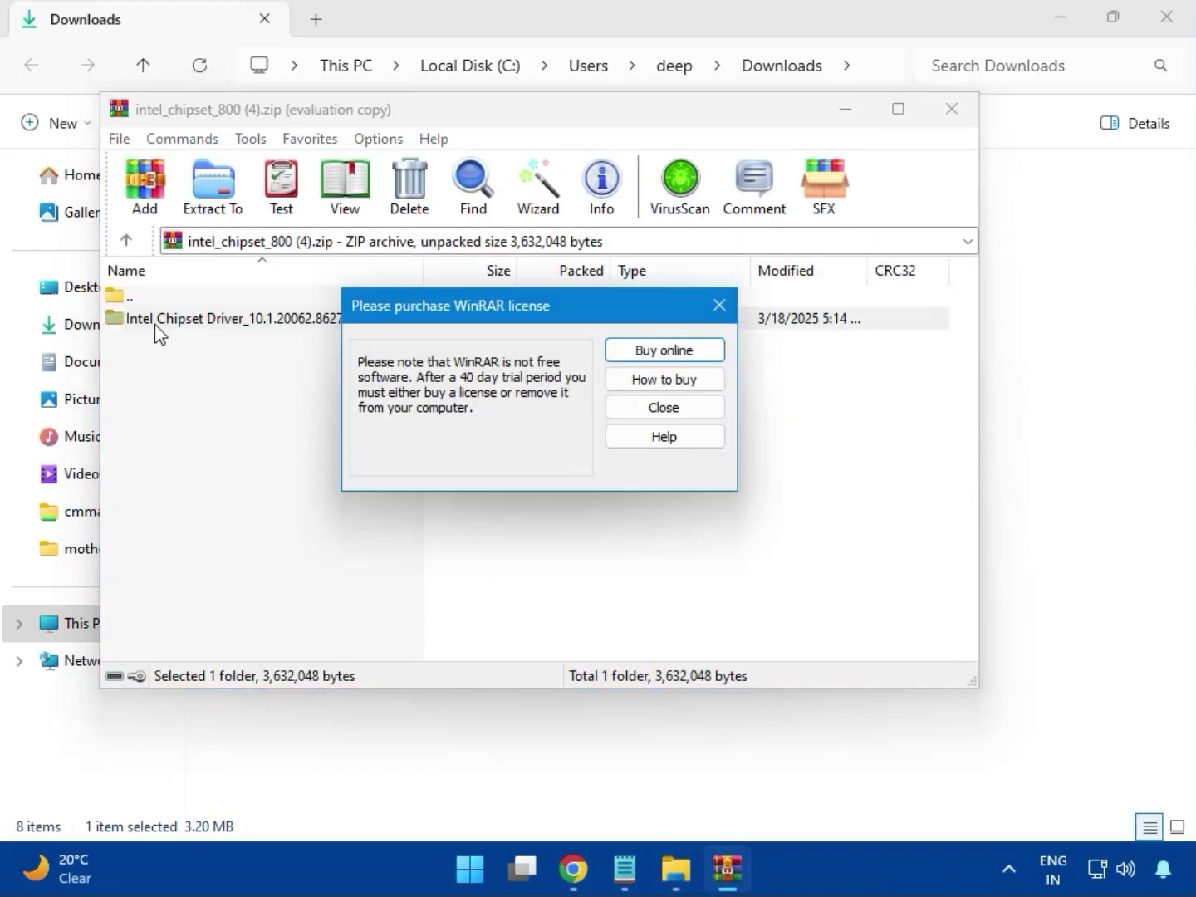
{"action": "left_click", "coordinate": [719, 306]}
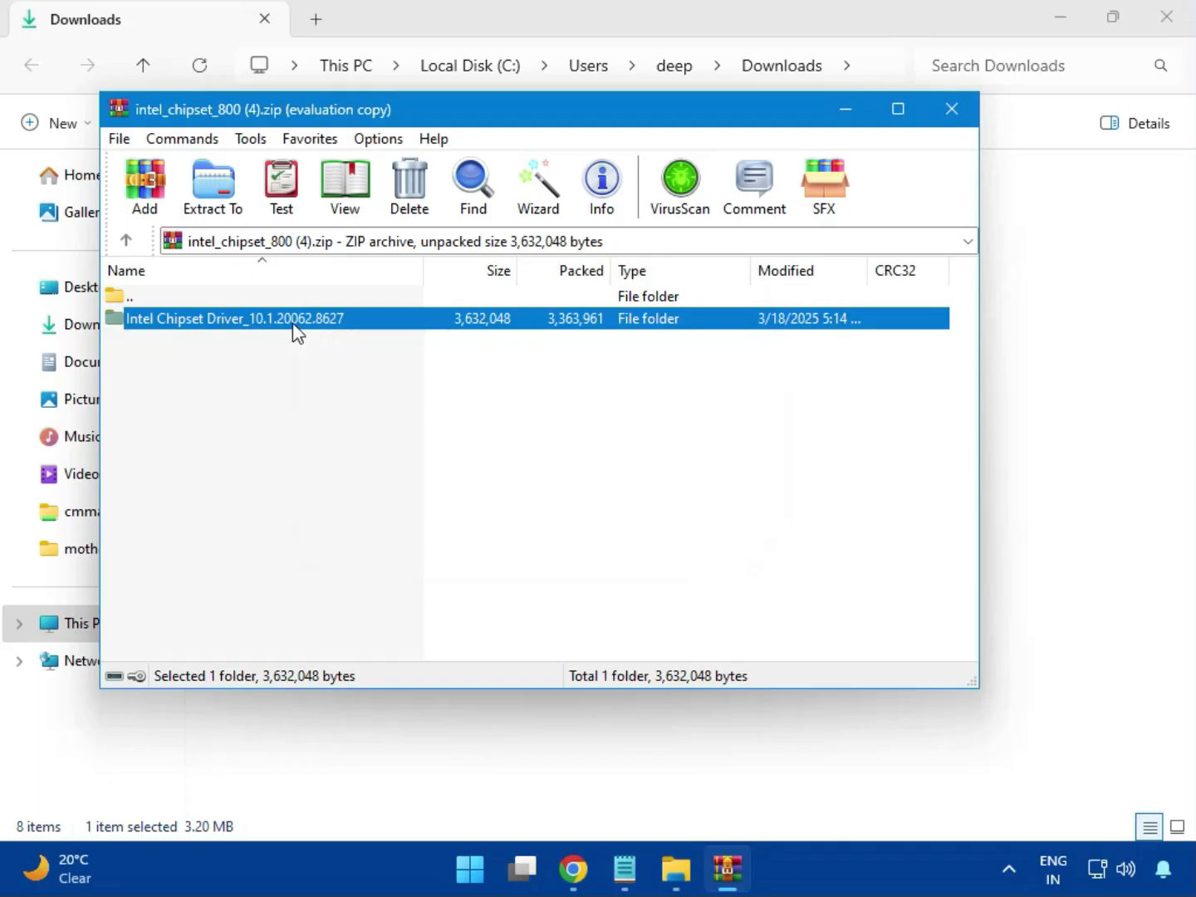
{"action": "double_click", "coordinate": [292, 323]}
Try to install the Intel Chipset Device Software by running SetupChipset.exe with device changes allowed, then close the installer and archive
{"action": "double_click", "coordinate": [190, 323]}
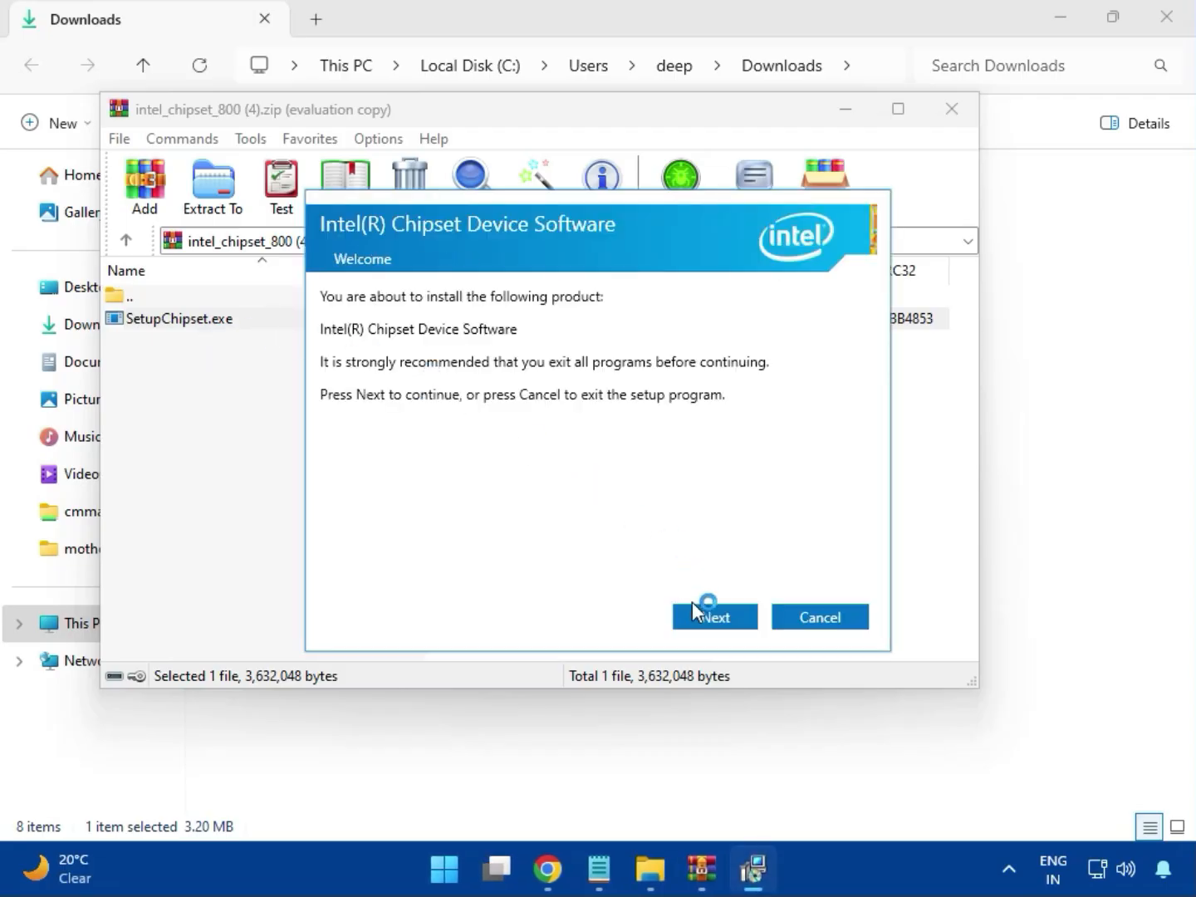
{"action": "left_click", "coordinate": [721, 619]}
{"action": "left_click", "coordinate": [715, 618]}
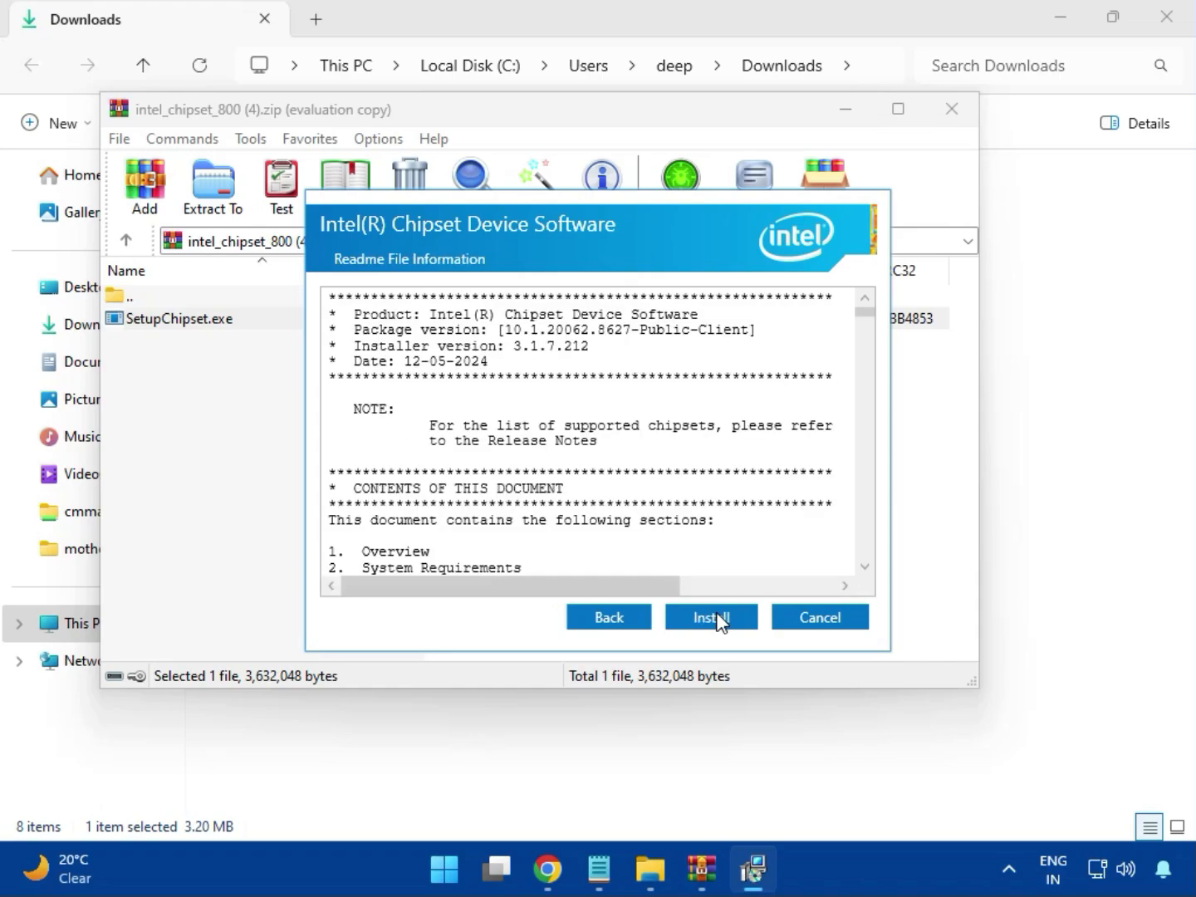
{"action": "left_click", "coordinate": [714, 619]}
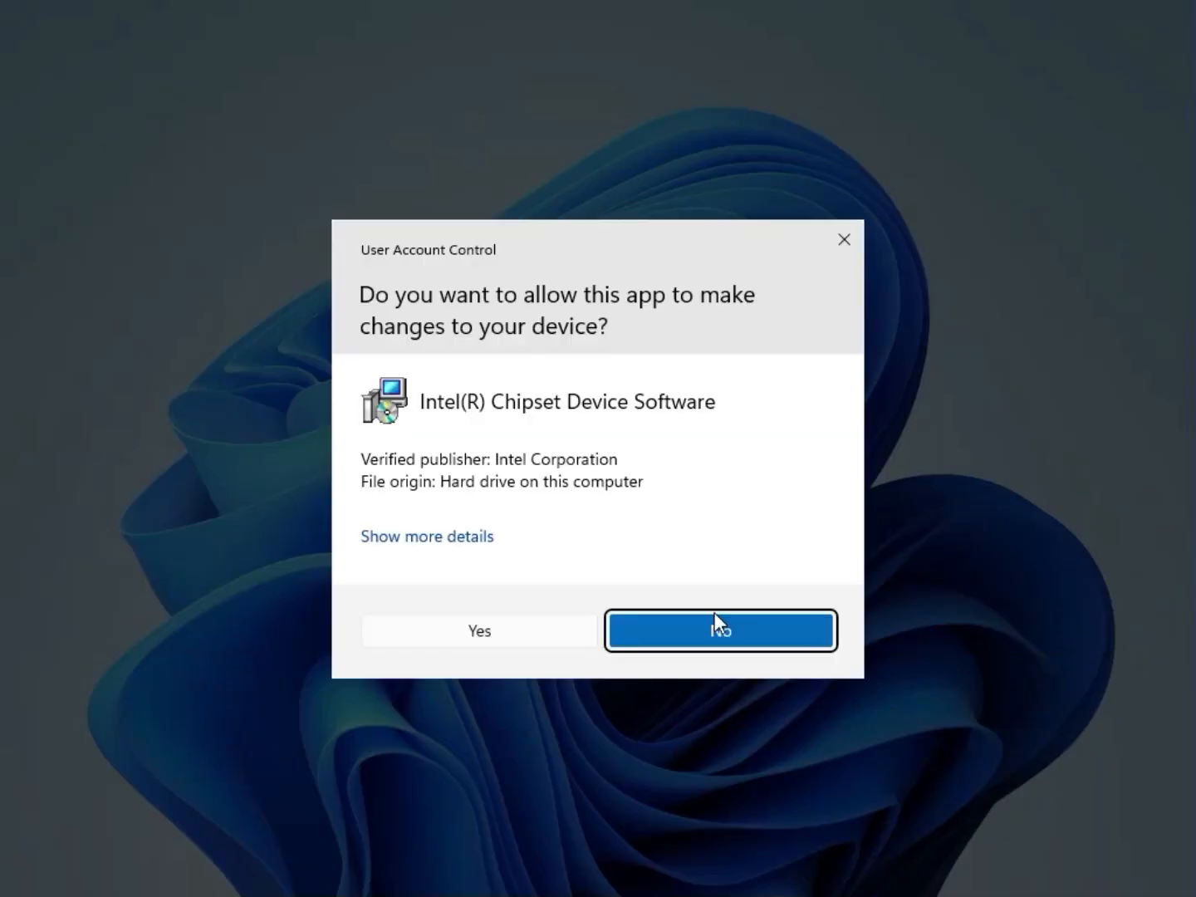
{"action": "left_click", "coordinate": [534, 634]}
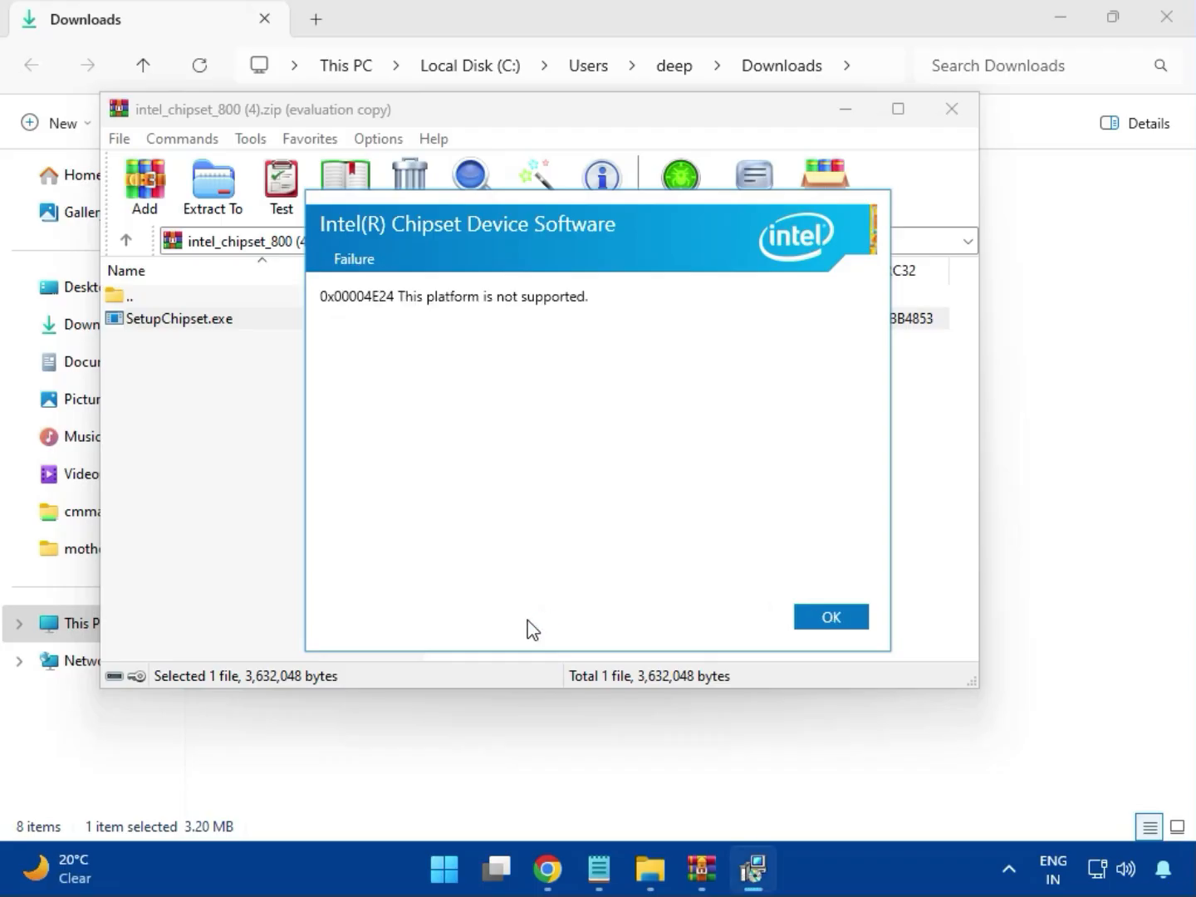
{"action": "left_click", "coordinate": [818, 618]}
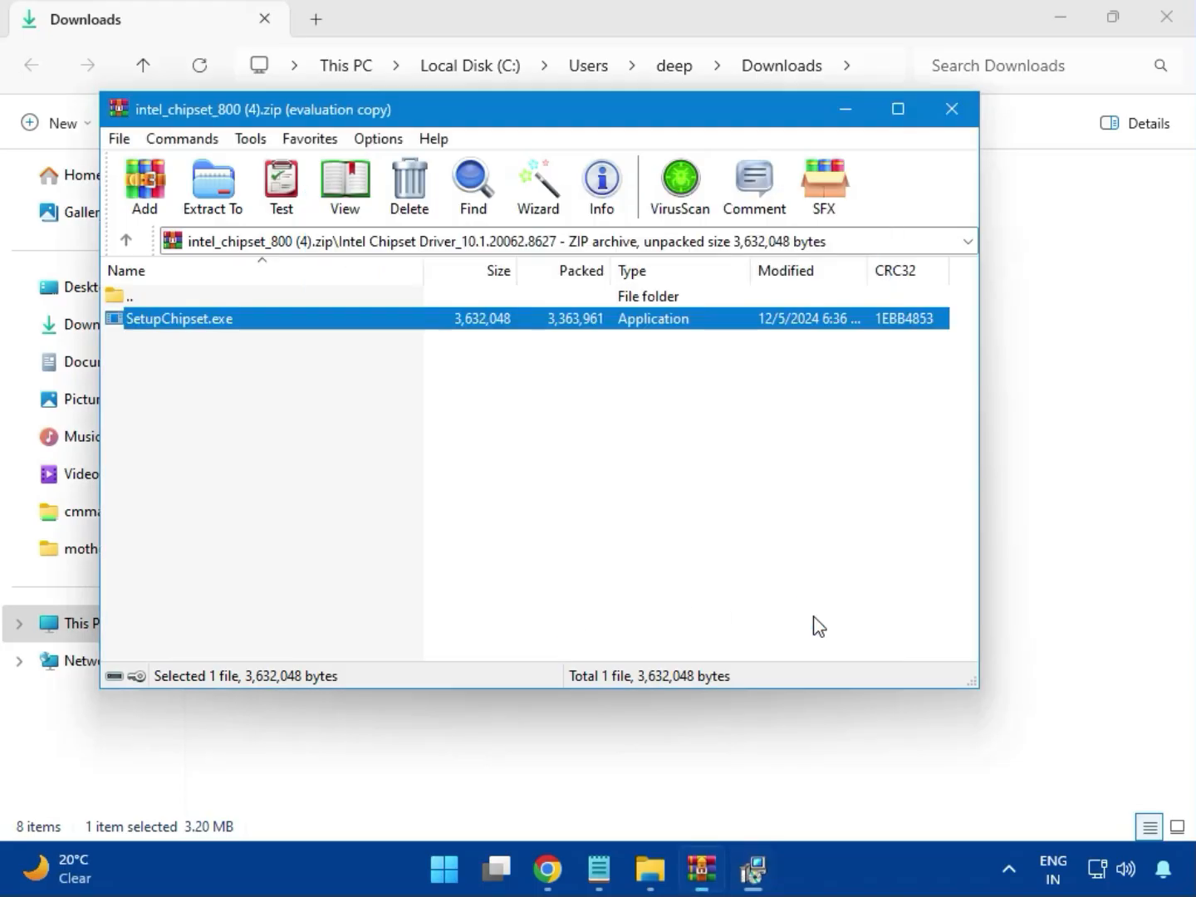
{"action": "left_click", "coordinate": [952, 121]}
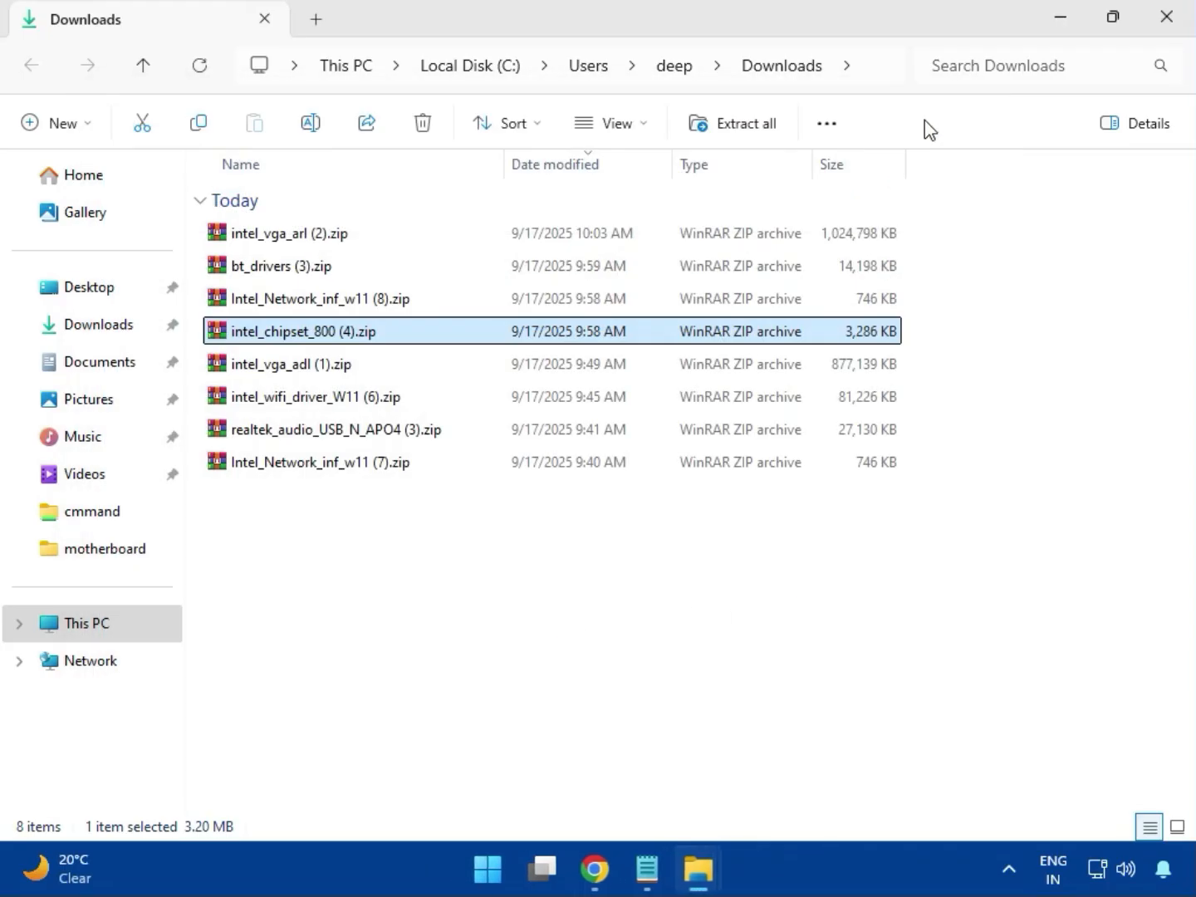
{"action": "left_click", "coordinate": [305, 364]}
{"action": "double_click", "coordinate": [292, 362]}
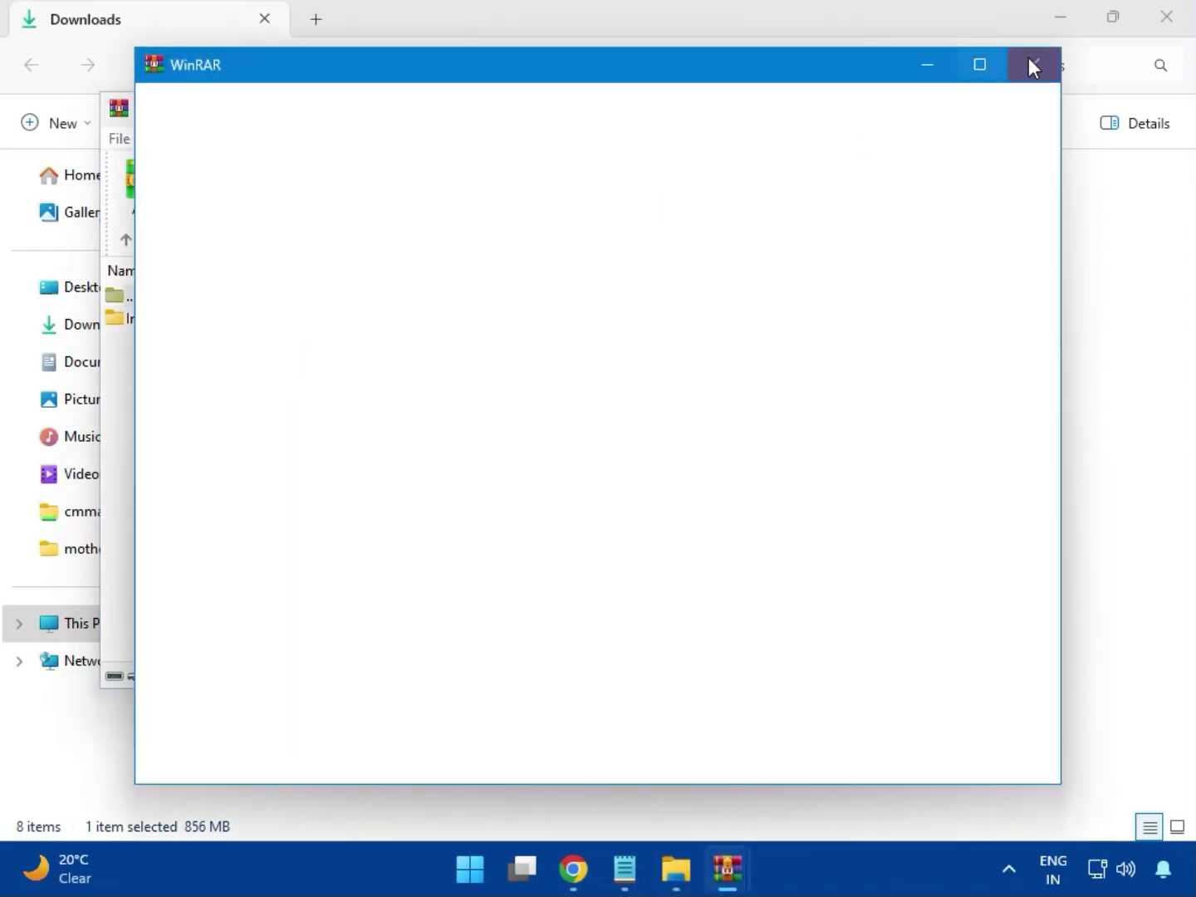
{"action": "left_click", "coordinate": [1034, 59]}
{"action": "left_click", "coordinate": [948, 117]}
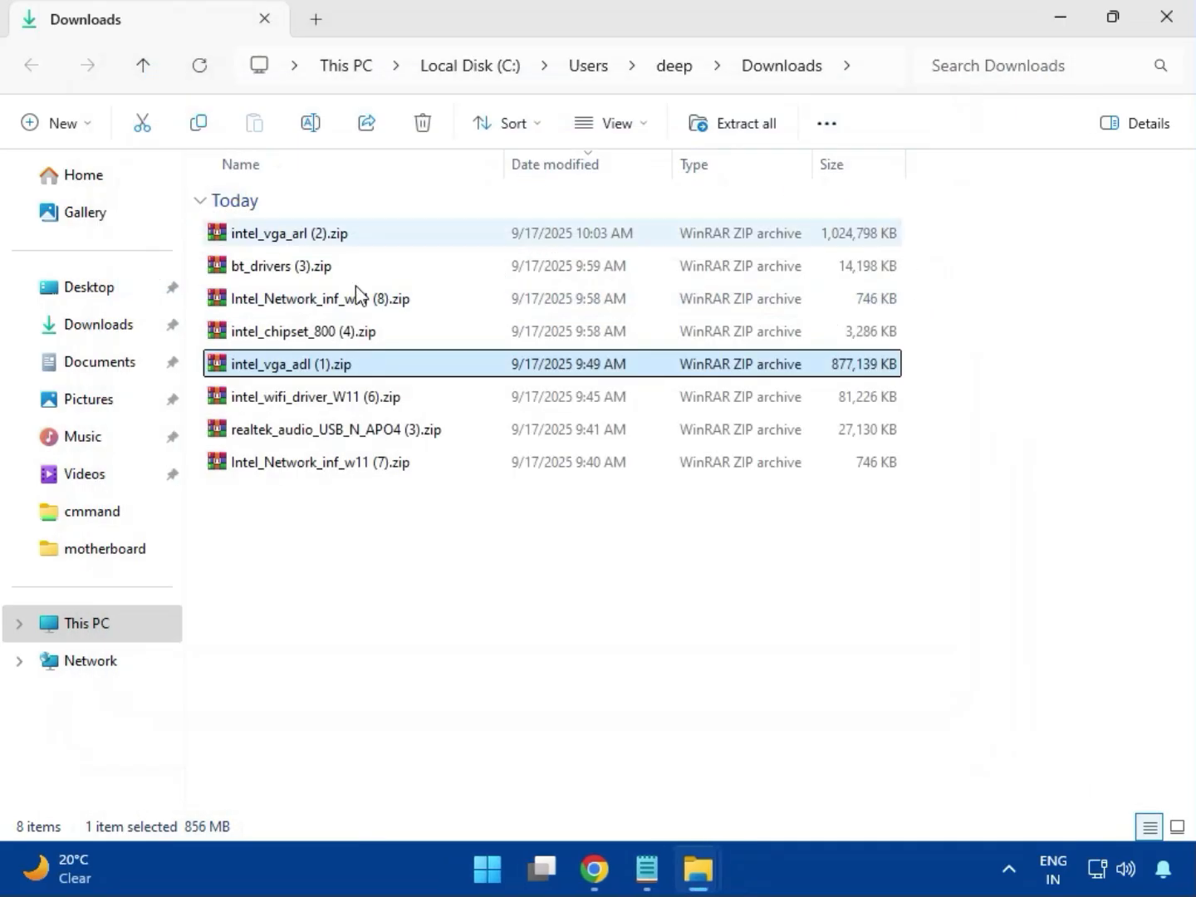
Open the intel_wifi_driver_W11 (6).zip archive, dismiss the WinRAR license reminder, and enter the Intel WIFI Driver_23.40.0.4 folder
{"action": "double_click", "coordinate": [307, 399]}
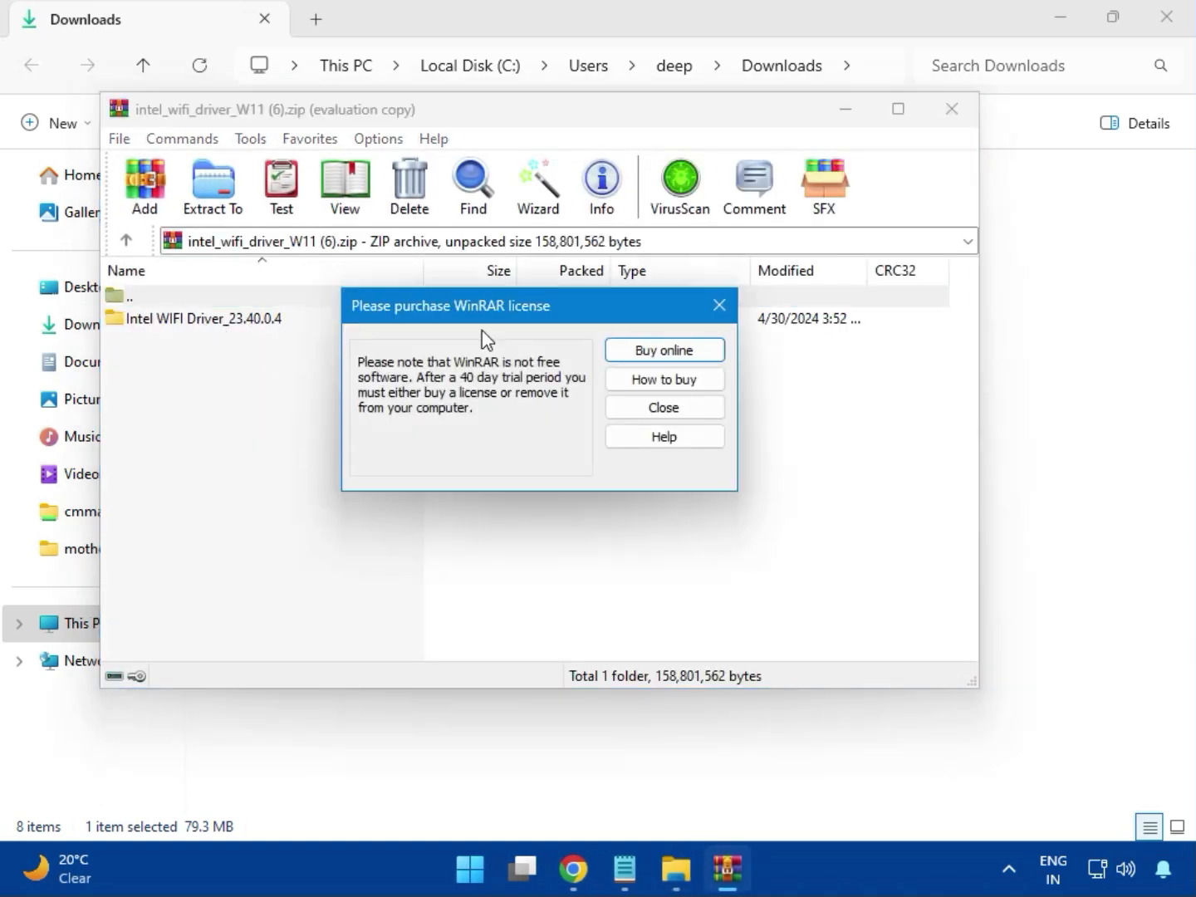
{"action": "left_click", "coordinate": [714, 306]}
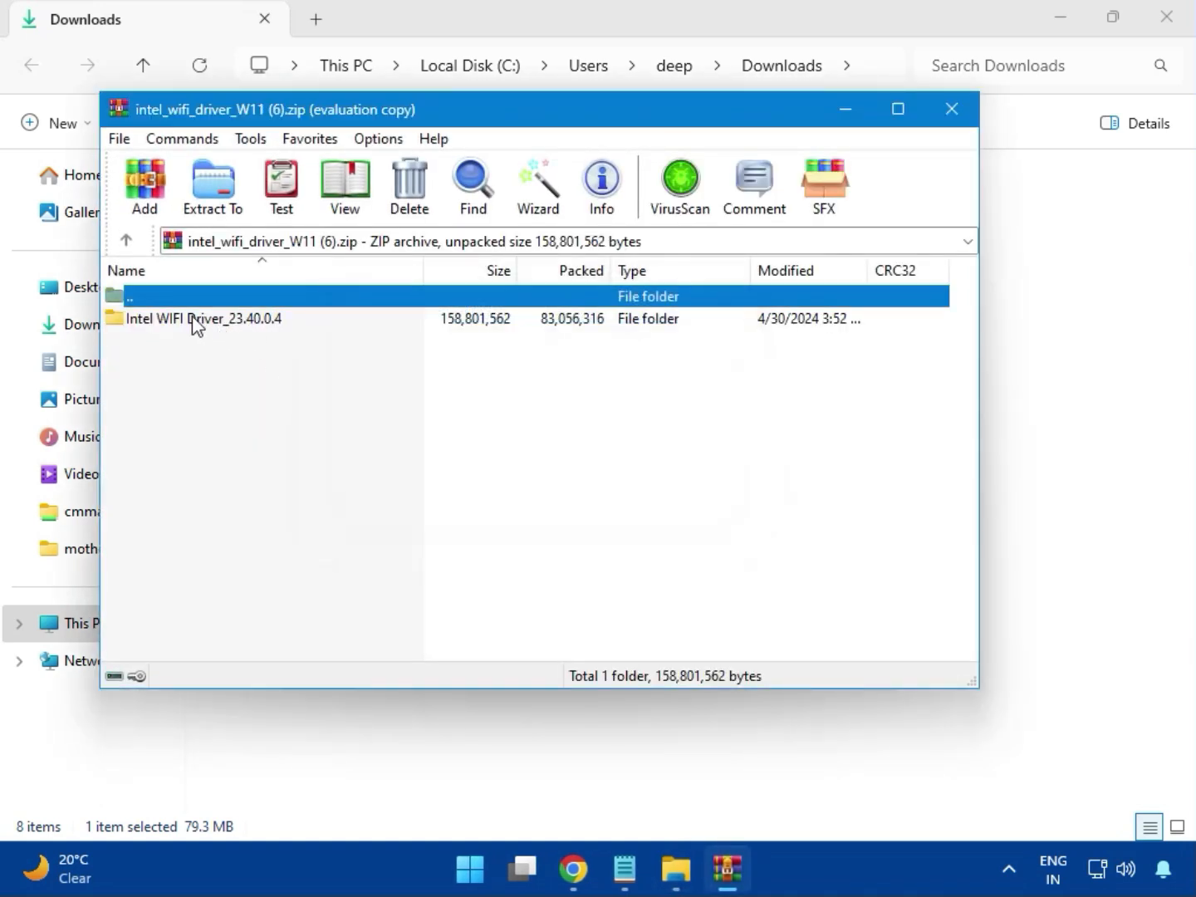
{"action": "double_click", "coordinate": [192, 317]}
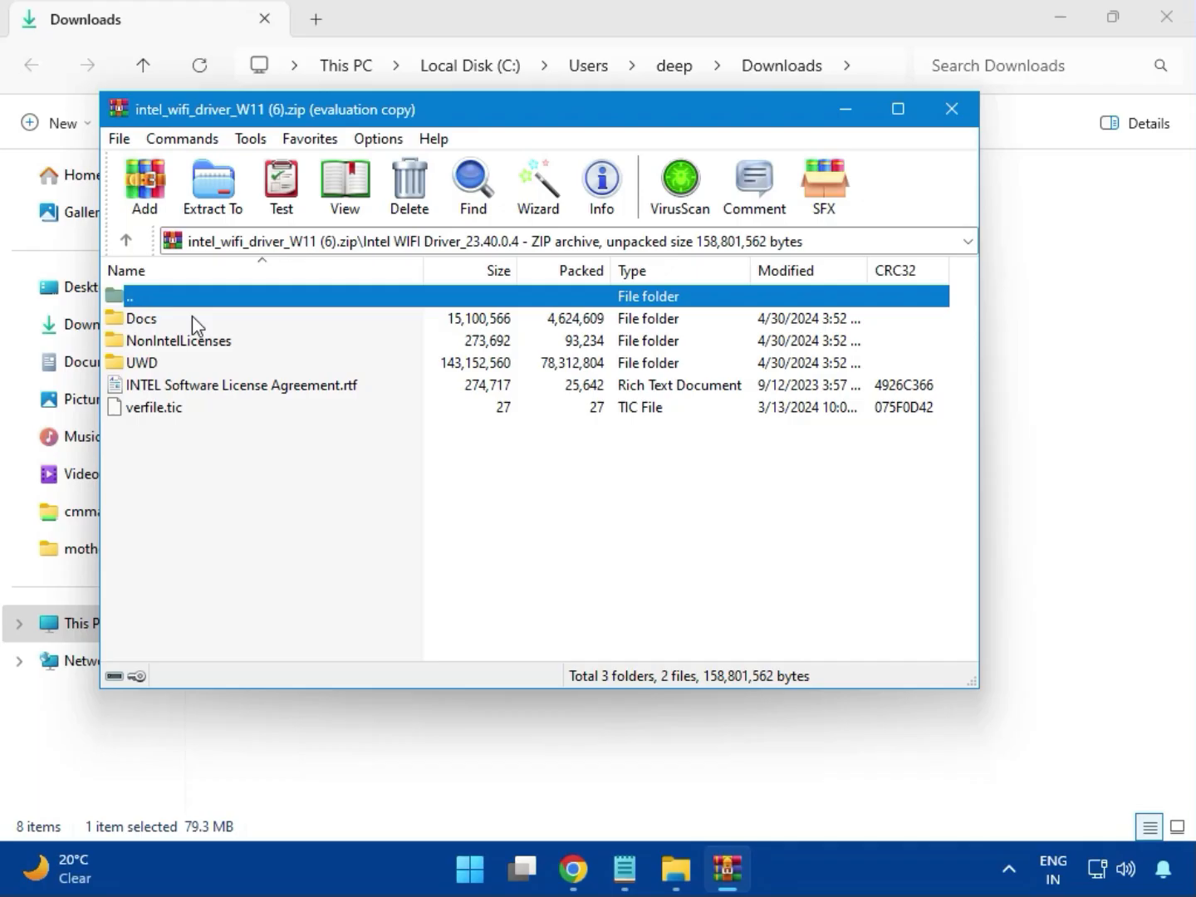
Look through the Drivers folder under UWD\Win64 in the Wi-Fi archive, then enter the neighbouring Installer folder
{"action": "double_click", "coordinate": [158, 363]}
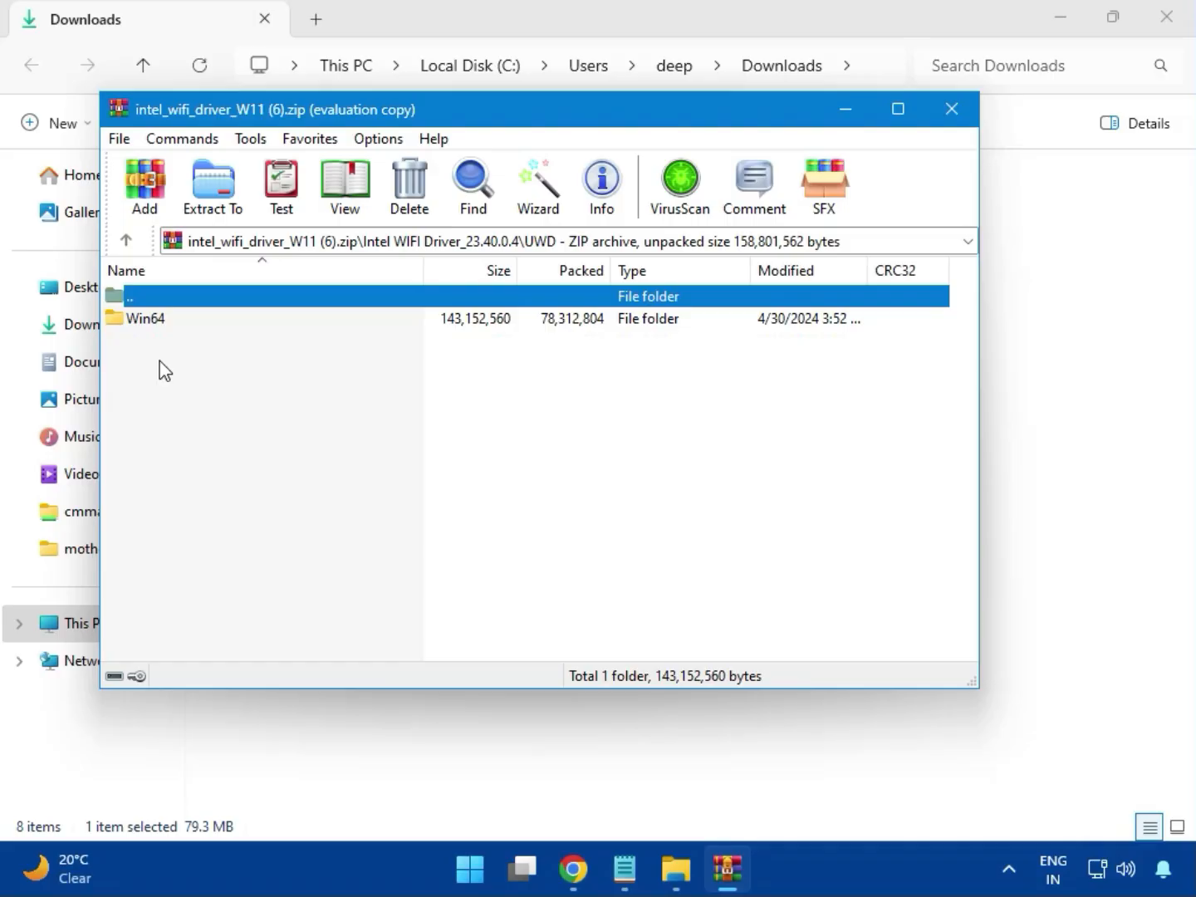
{"action": "double_click", "coordinate": [162, 326]}
{"action": "double_click", "coordinate": [164, 324]}
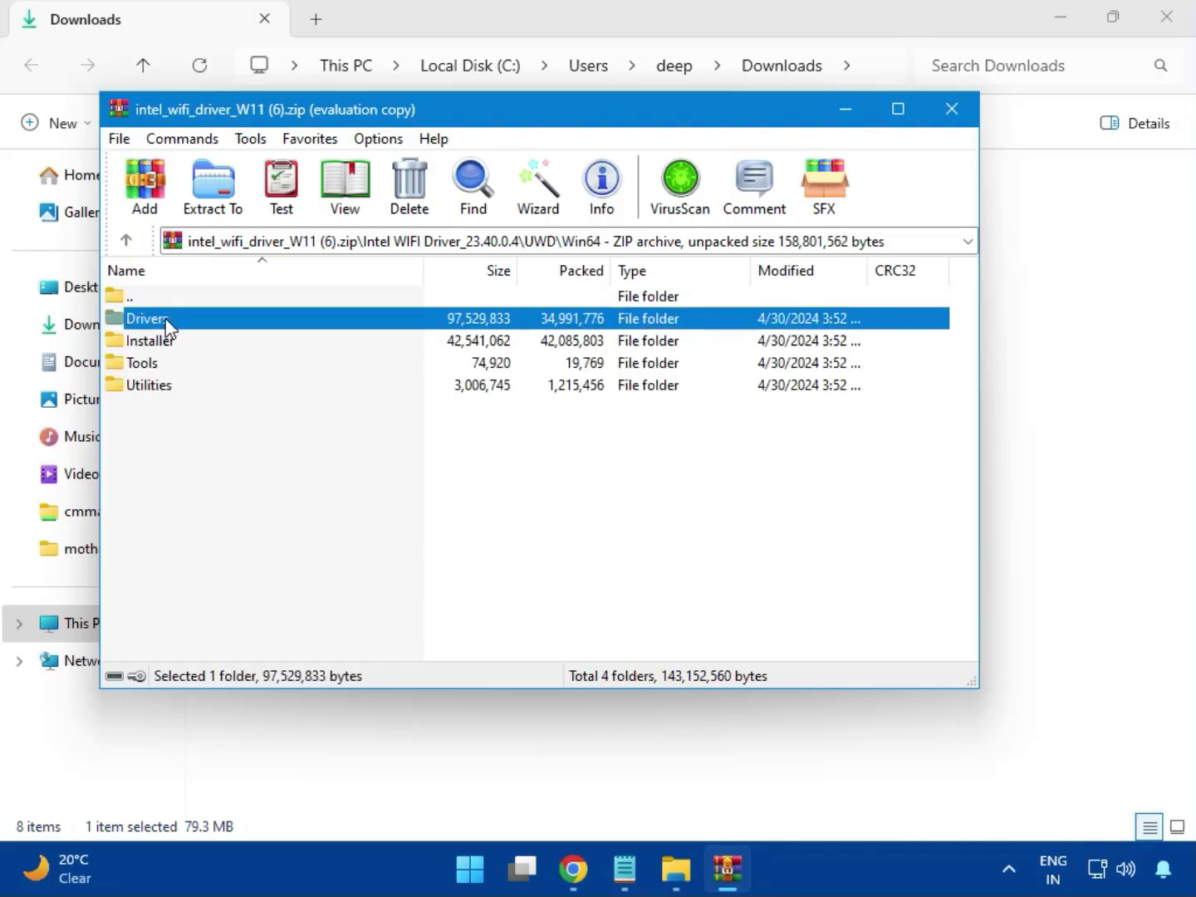
{"action": "scroll", "coordinate": [219, 489], "scroll_direction": "down", "scroll_amount": 1}
{"action": "scroll", "coordinate": [217, 492], "scroll_direction": "down", "scroll_amount": 1}
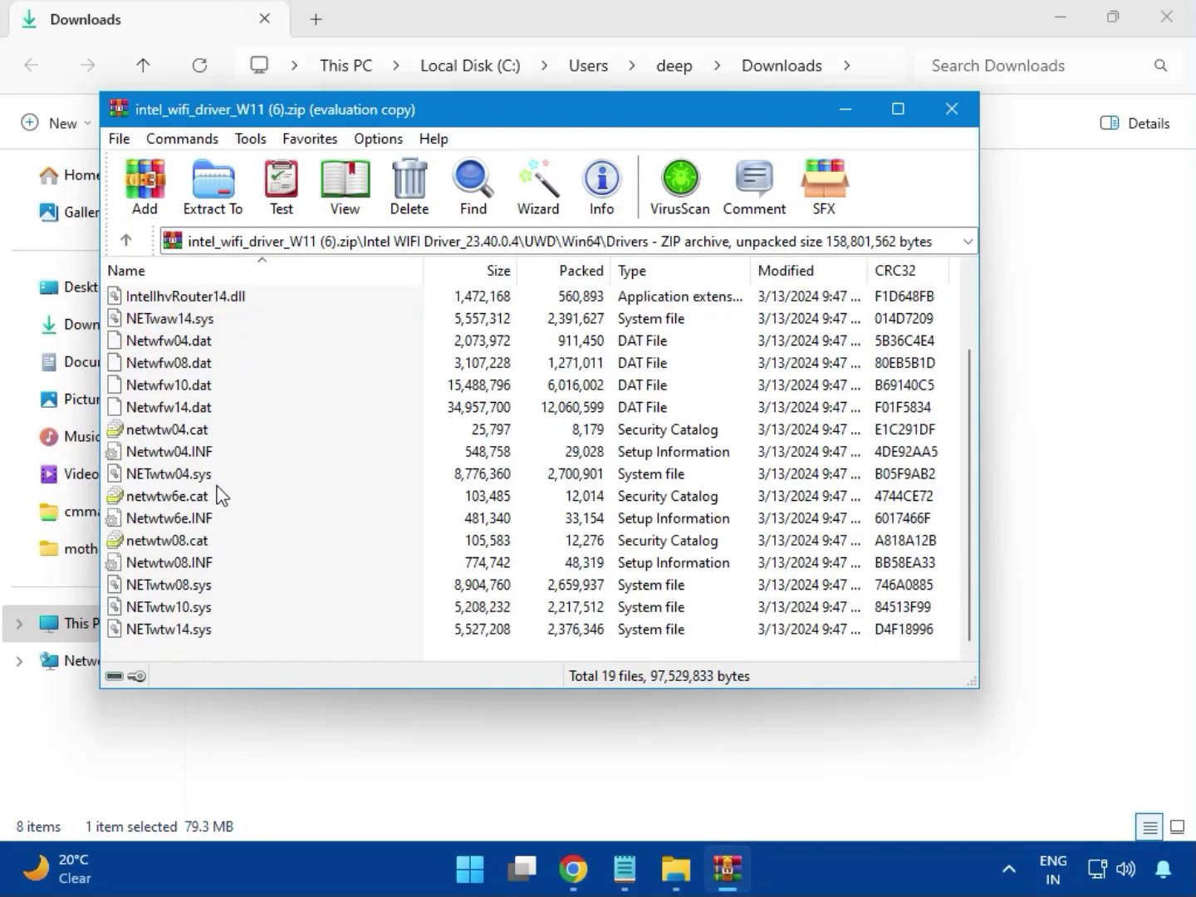
{"action": "scroll", "coordinate": [214, 527], "scroll_direction": "up", "scroll_amount": 2}
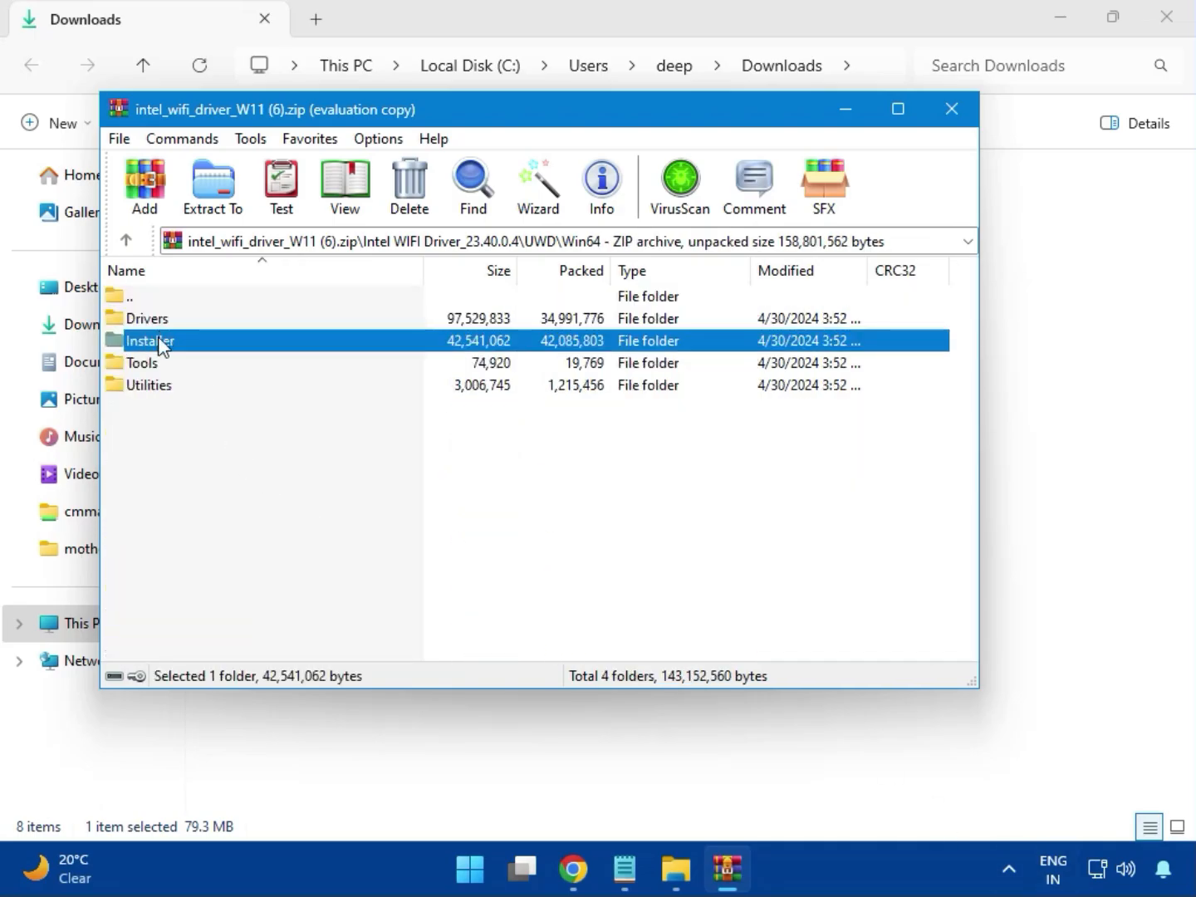
{"action": "double_click", "coordinate": [170, 347]}
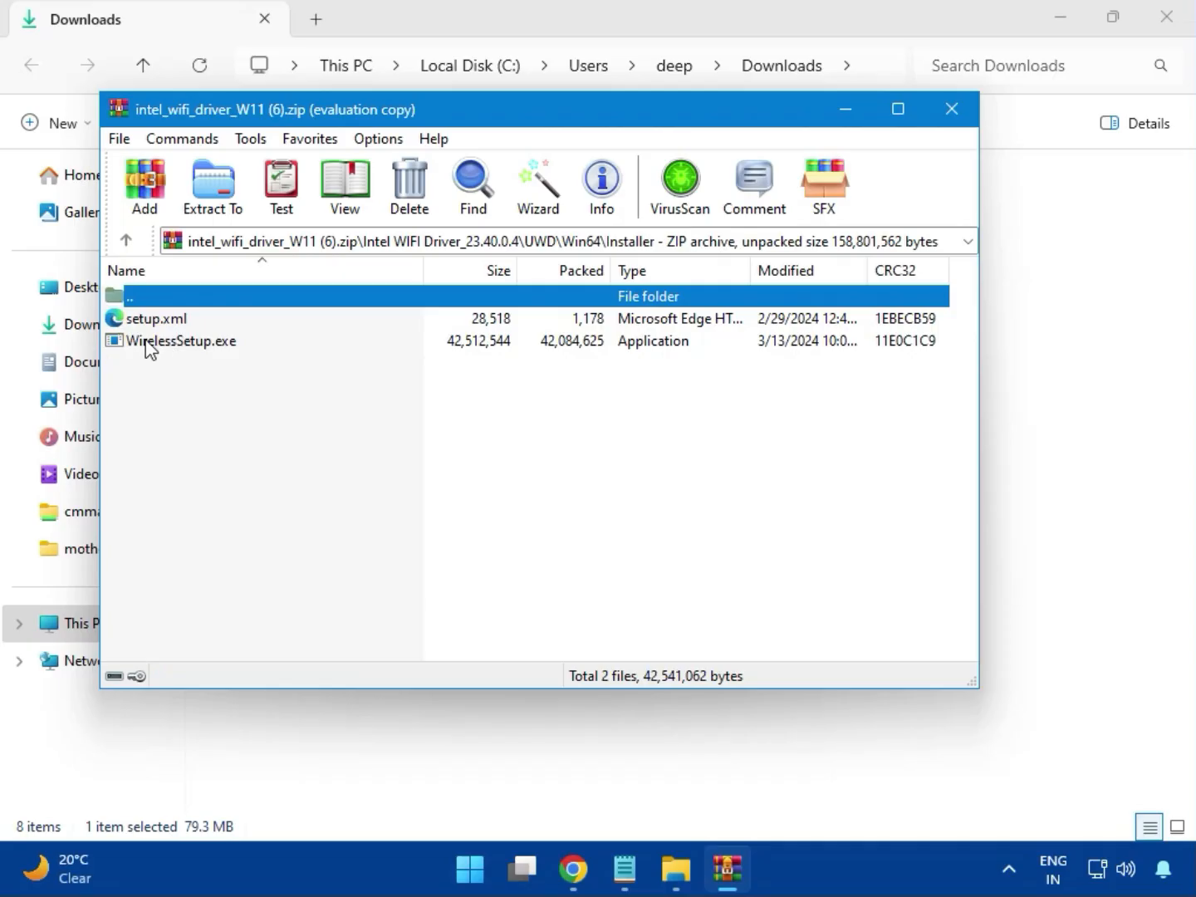
Install the Intel PROSet/Wireless Wi-Fi Software with WirelessSetup.exe, accepting the license and allowing device changes, then close the installer and archive
{"action": "left_click", "coordinate": [161, 348]}
{"action": "double_click", "coordinate": [191, 341]}
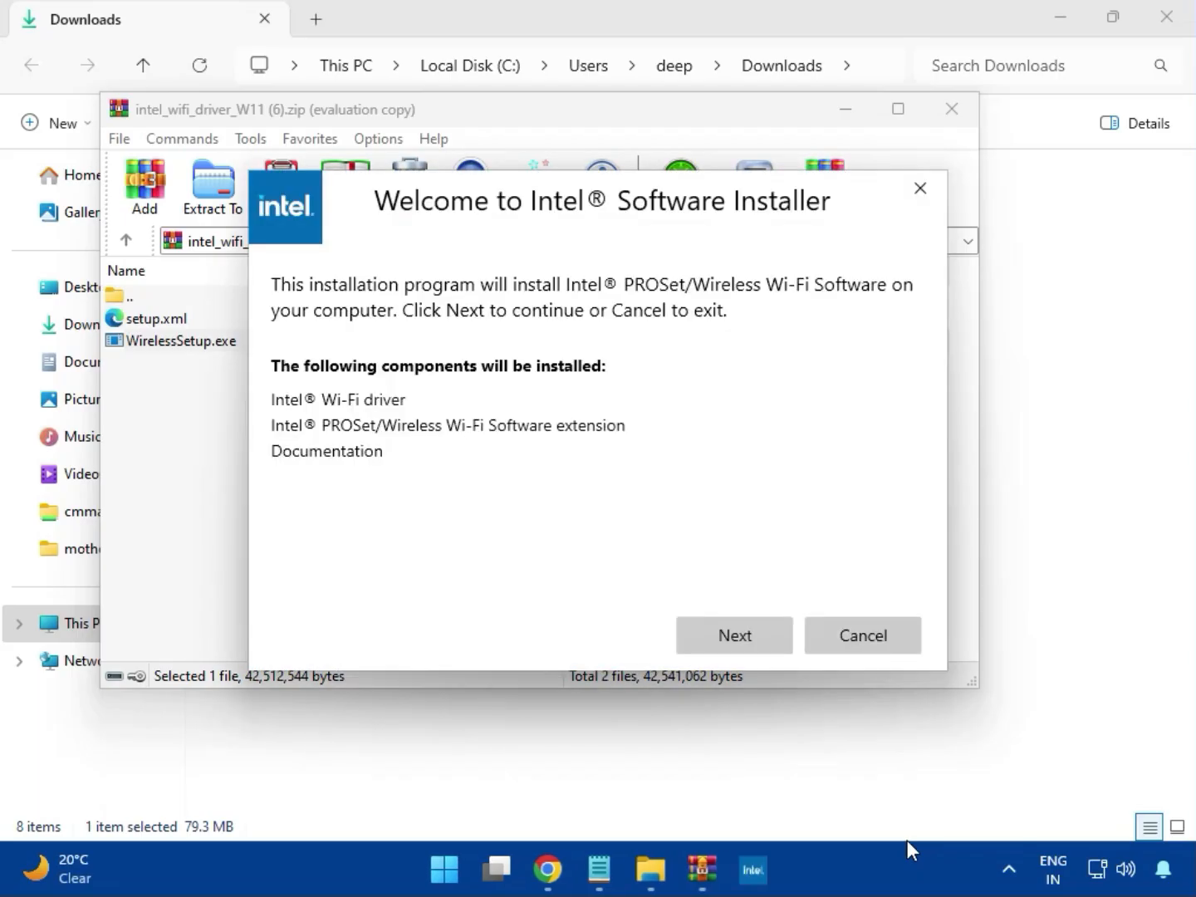
{"action": "left_click", "coordinate": [732, 625]}
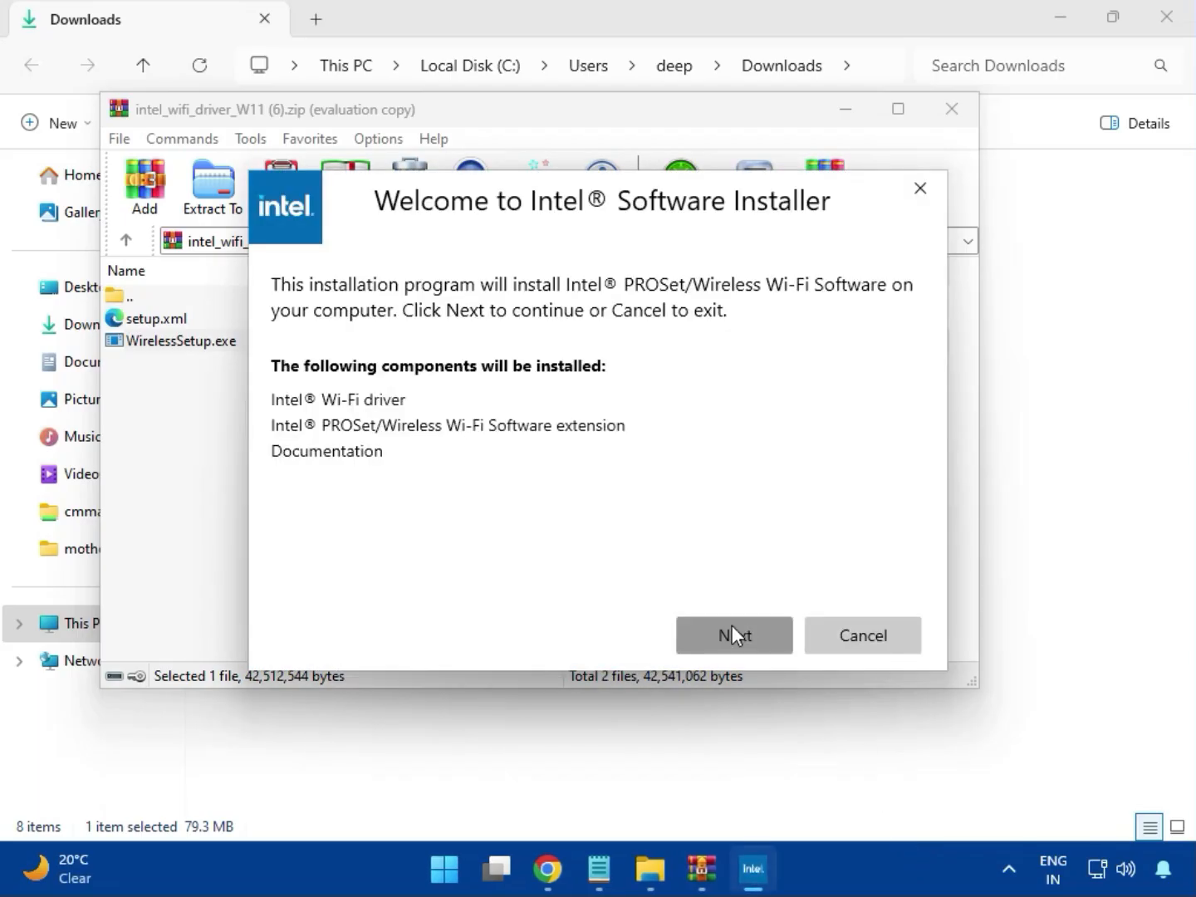
{"action": "left_click", "coordinate": [521, 587]}
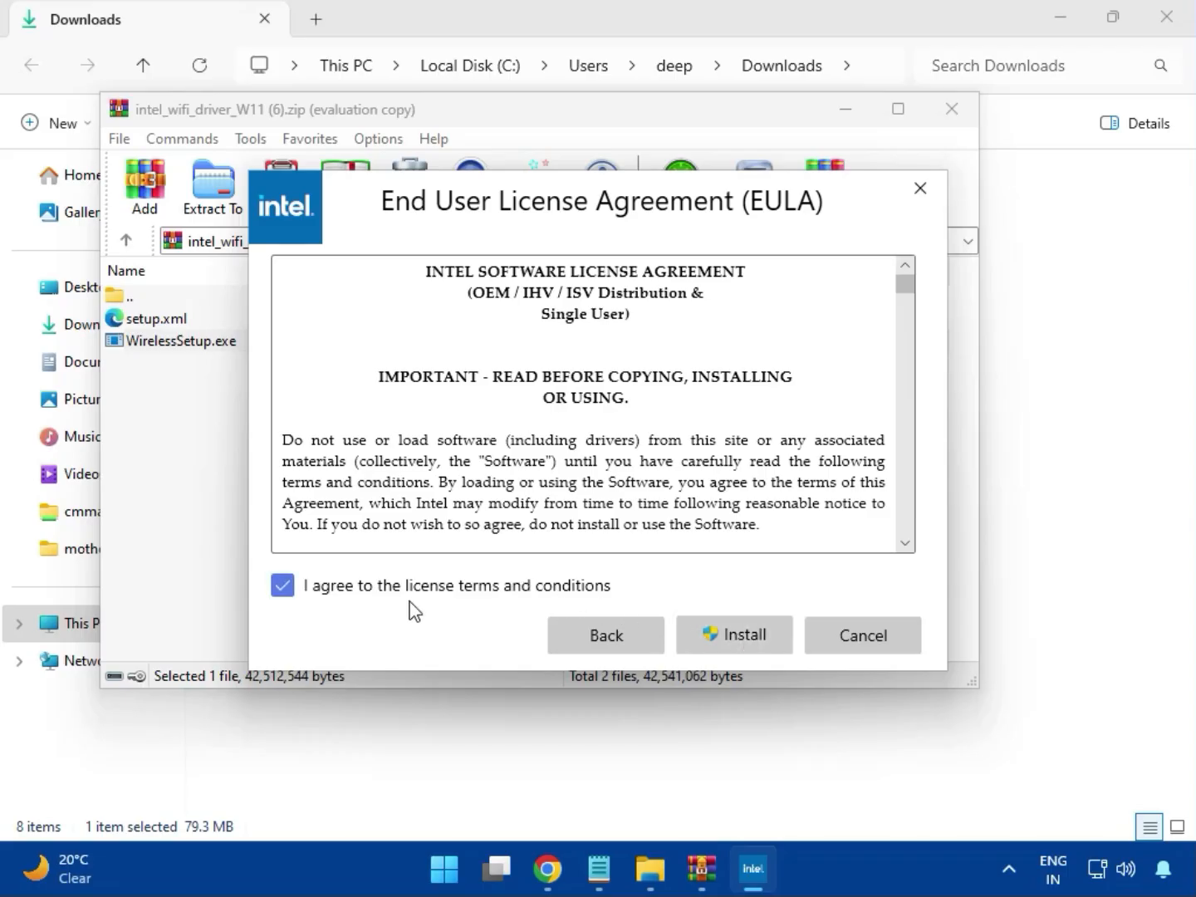
{"action": "left_click", "coordinate": [746, 640]}
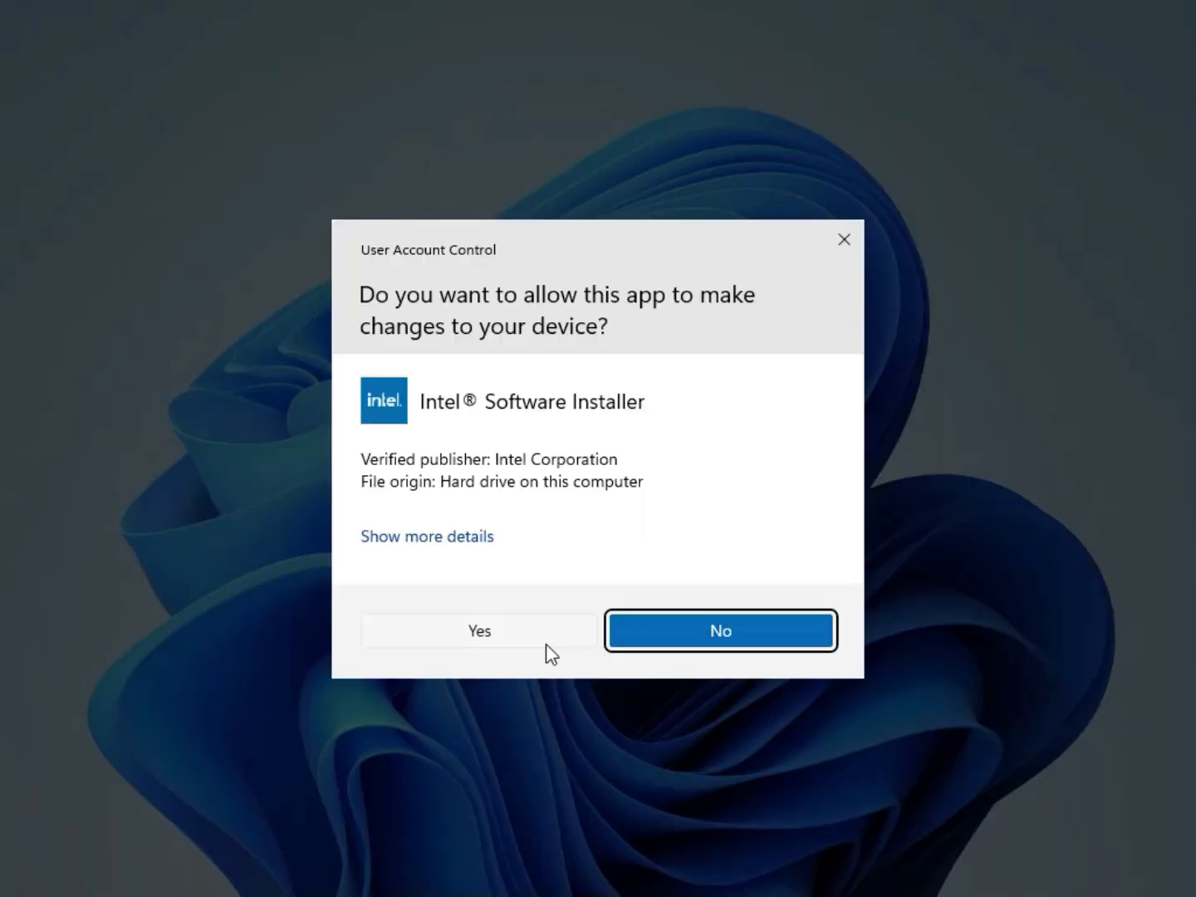
{"action": "left_click", "coordinate": [545, 646]}
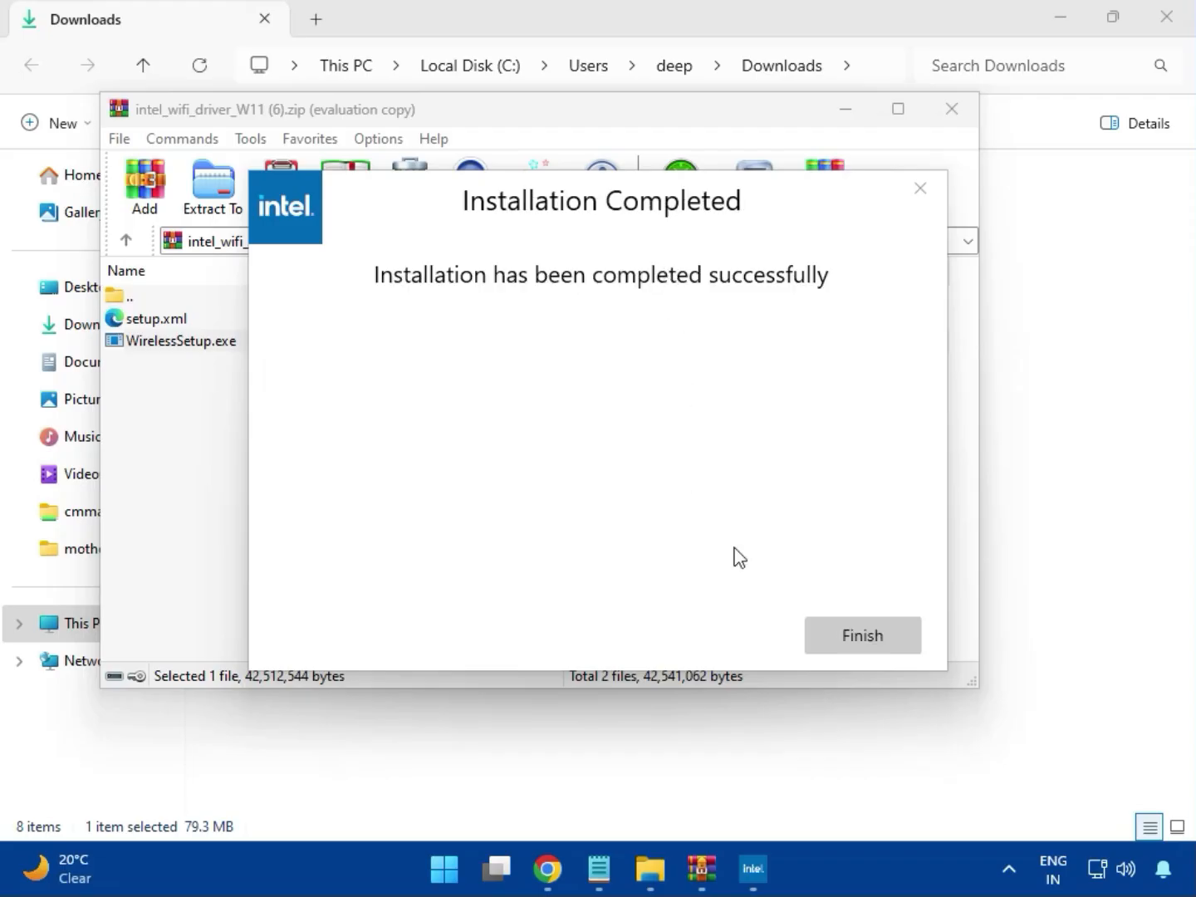
{"action": "left_click", "coordinate": [857, 636]}
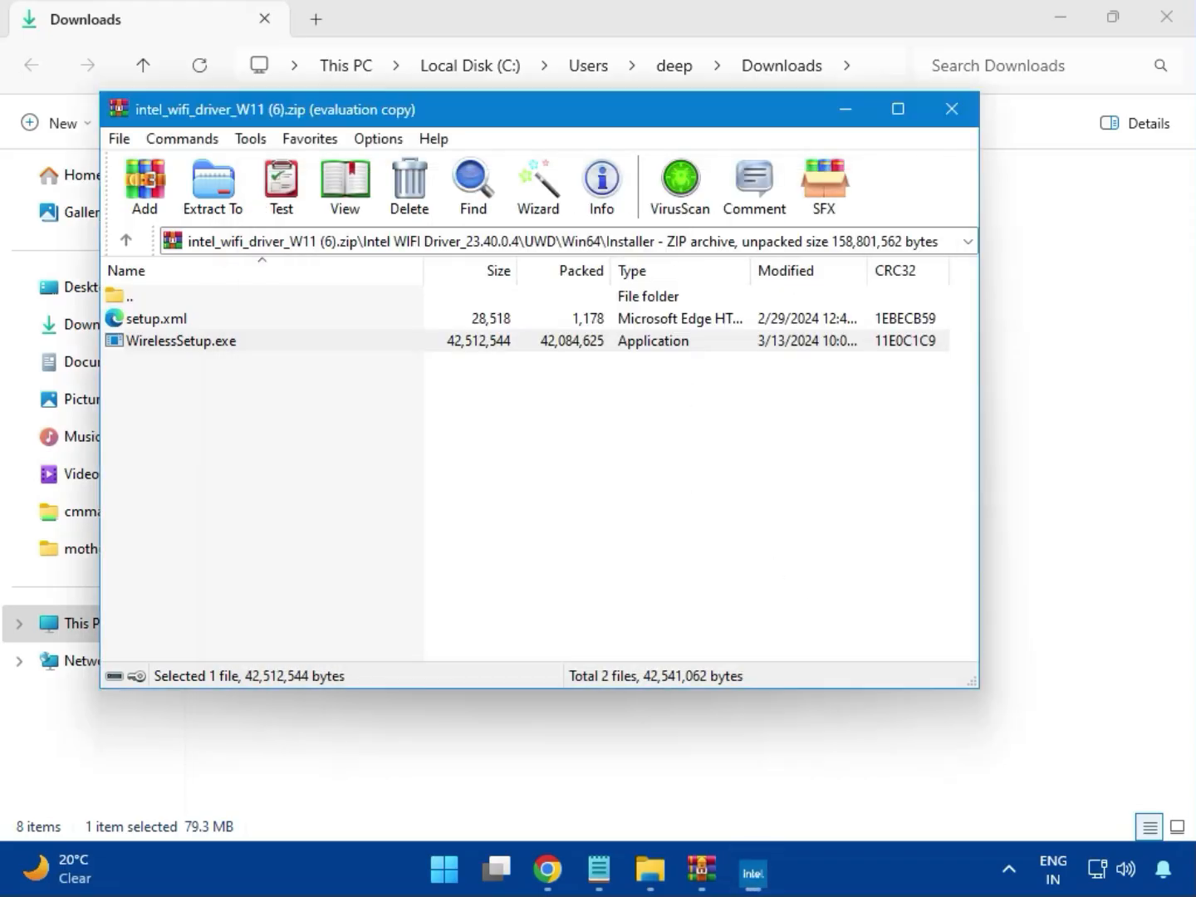
{"action": "left_click", "coordinate": [953, 114]}
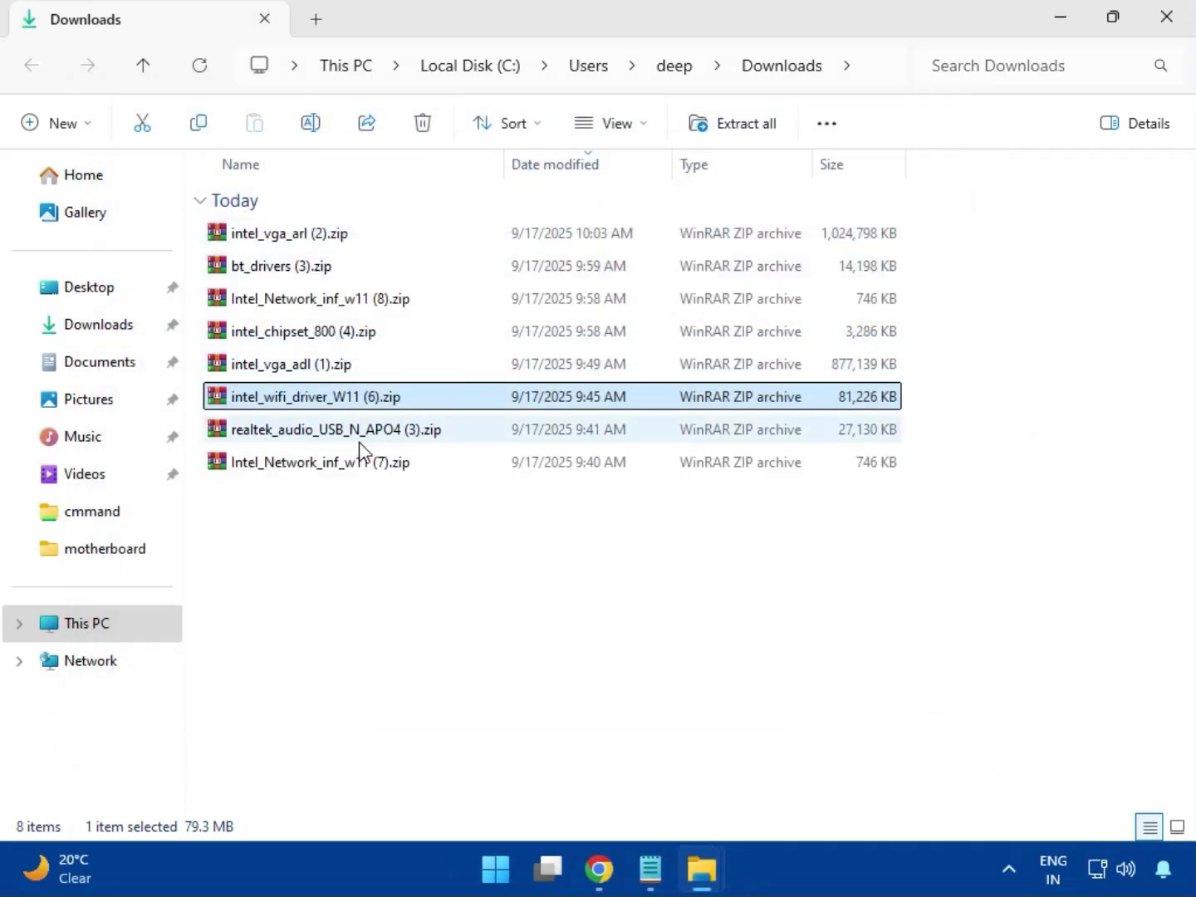
Open the realtek_audio_USB_N_APO4 (3).zip archive, dismiss the WinRAR license reminder, and enter the Realtek USB Universal Driver folder
{"action": "double_click", "coordinate": [363, 445]}
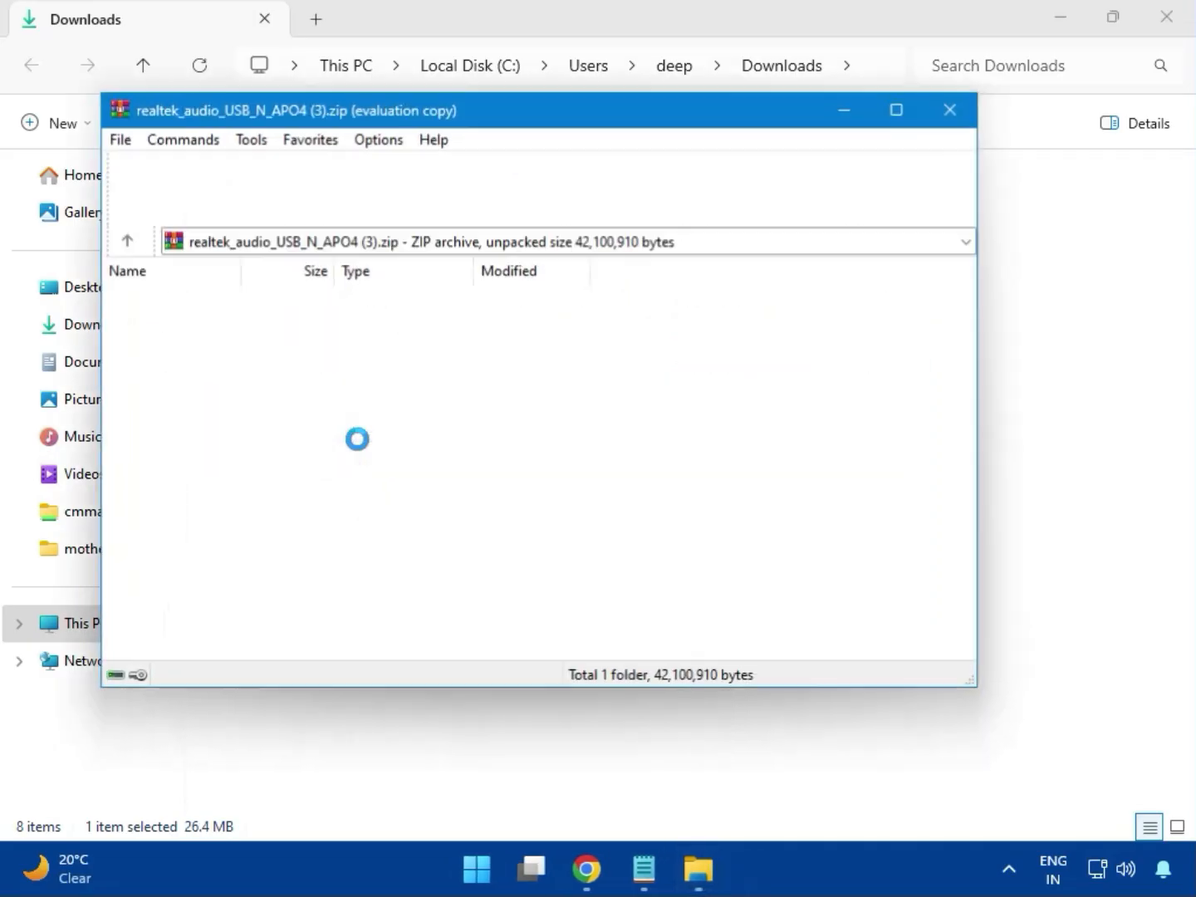
{"action": "left_click", "coordinate": [1027, 69]}
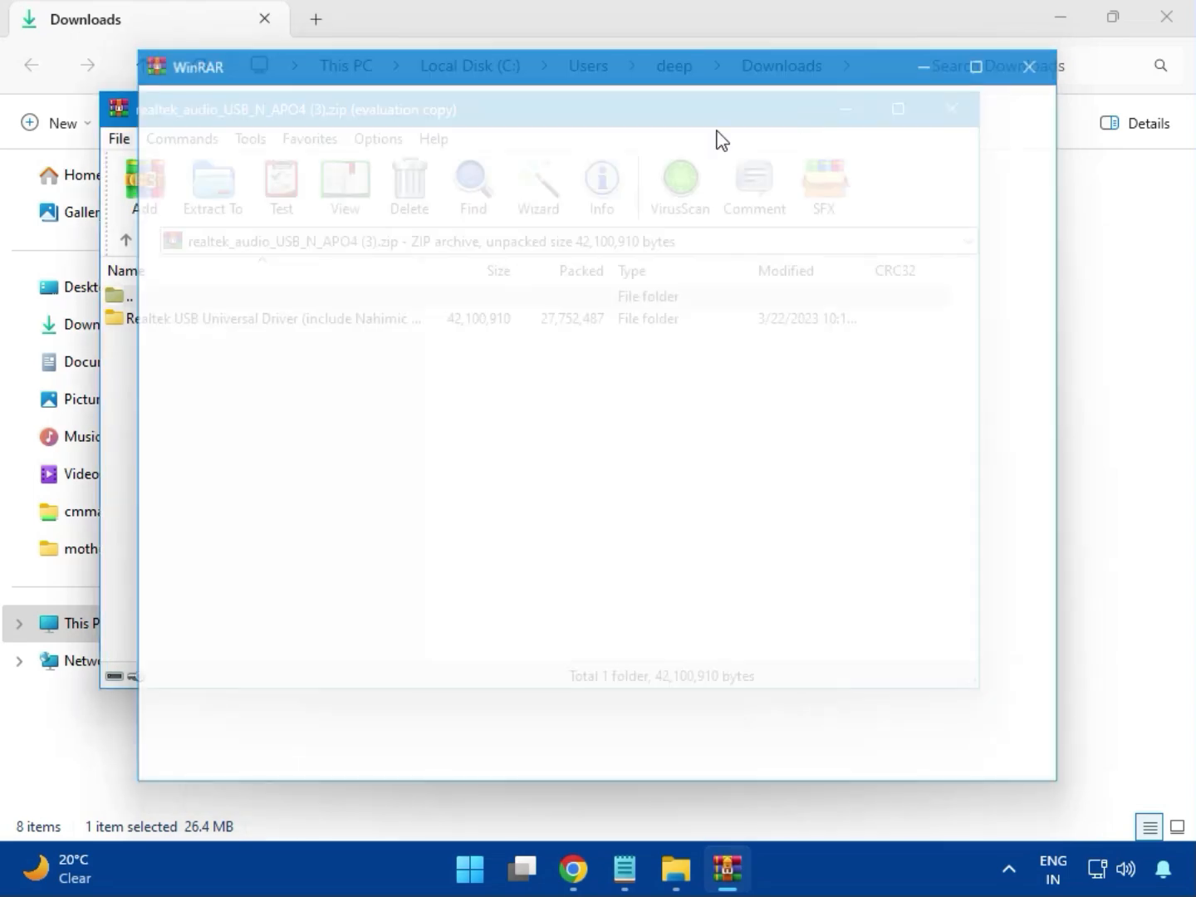
{"action": "double_click", "coordinate": [265, 323]}
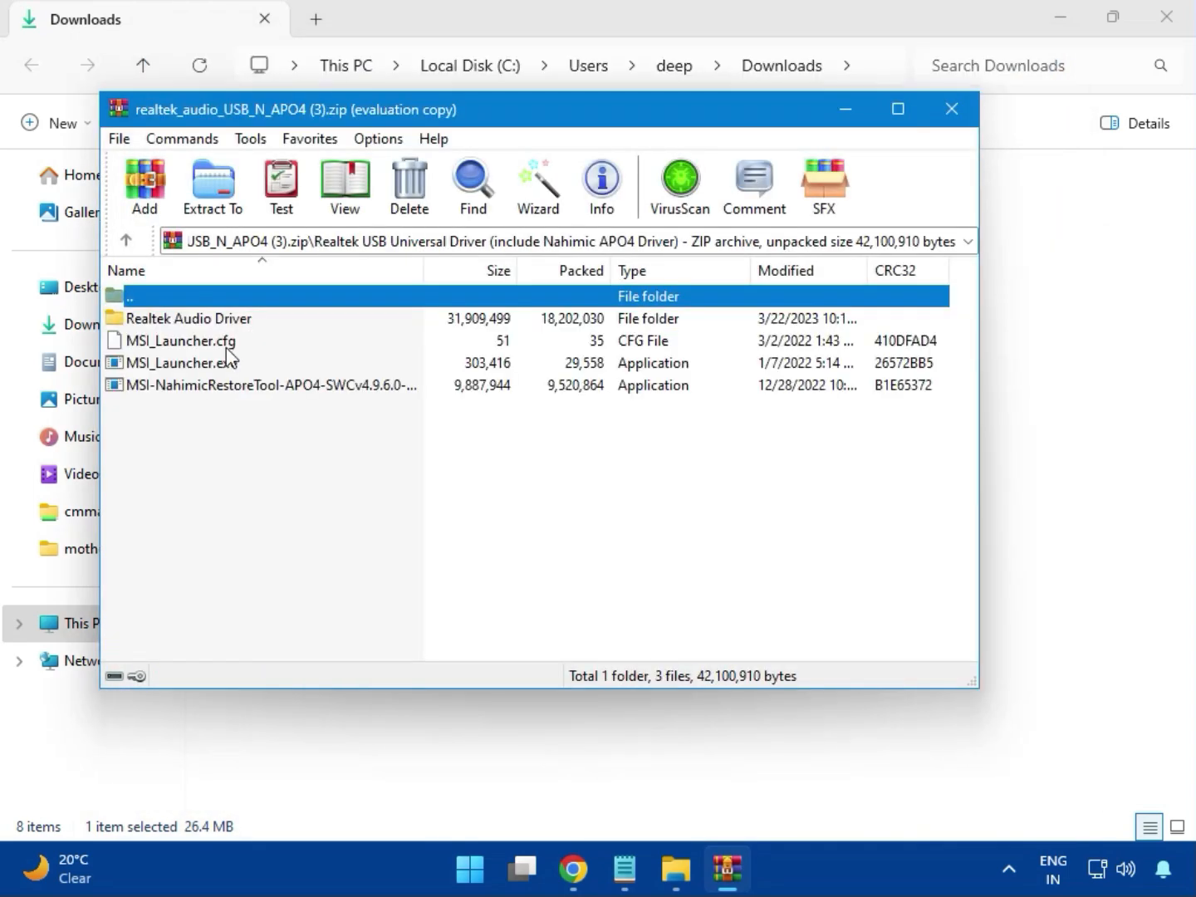
Run MSI_Launcher.exe for the Realtek audio driver with device changes allowed, then close the archive and the Downloads window
{"action": "double_click", "coordinate": [183, 368]}
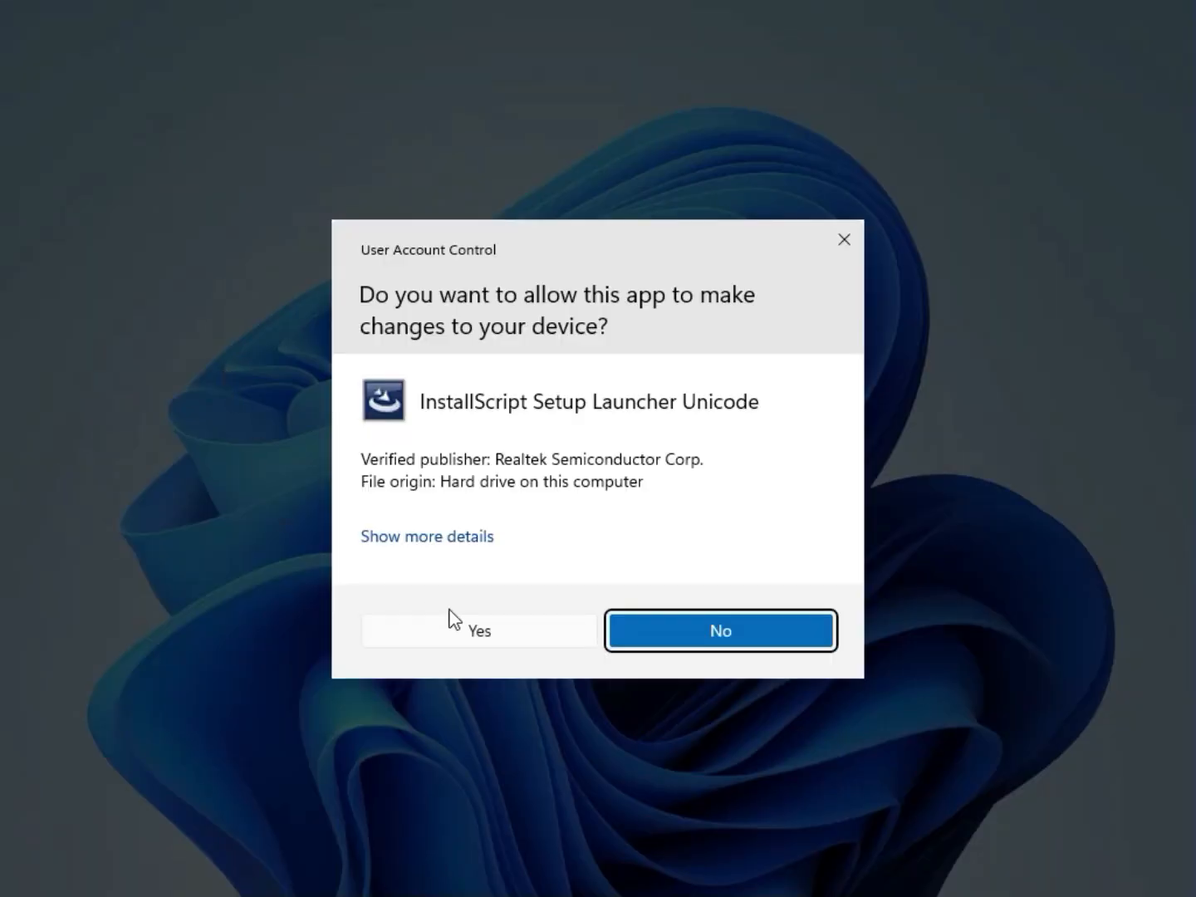
{"action": "left_click", "coordinate": [474, 633]}
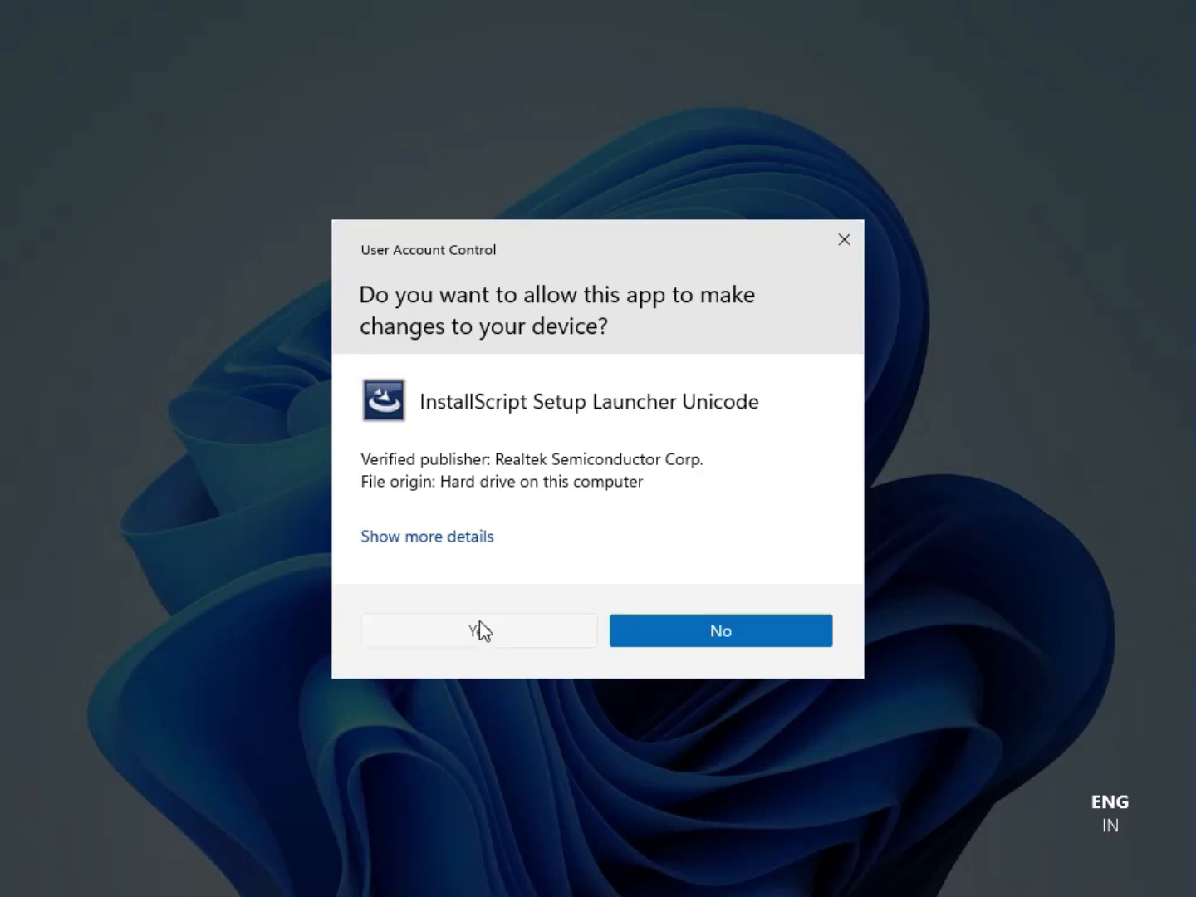
{"action": "left_click", "coordinate": [482, 631]}
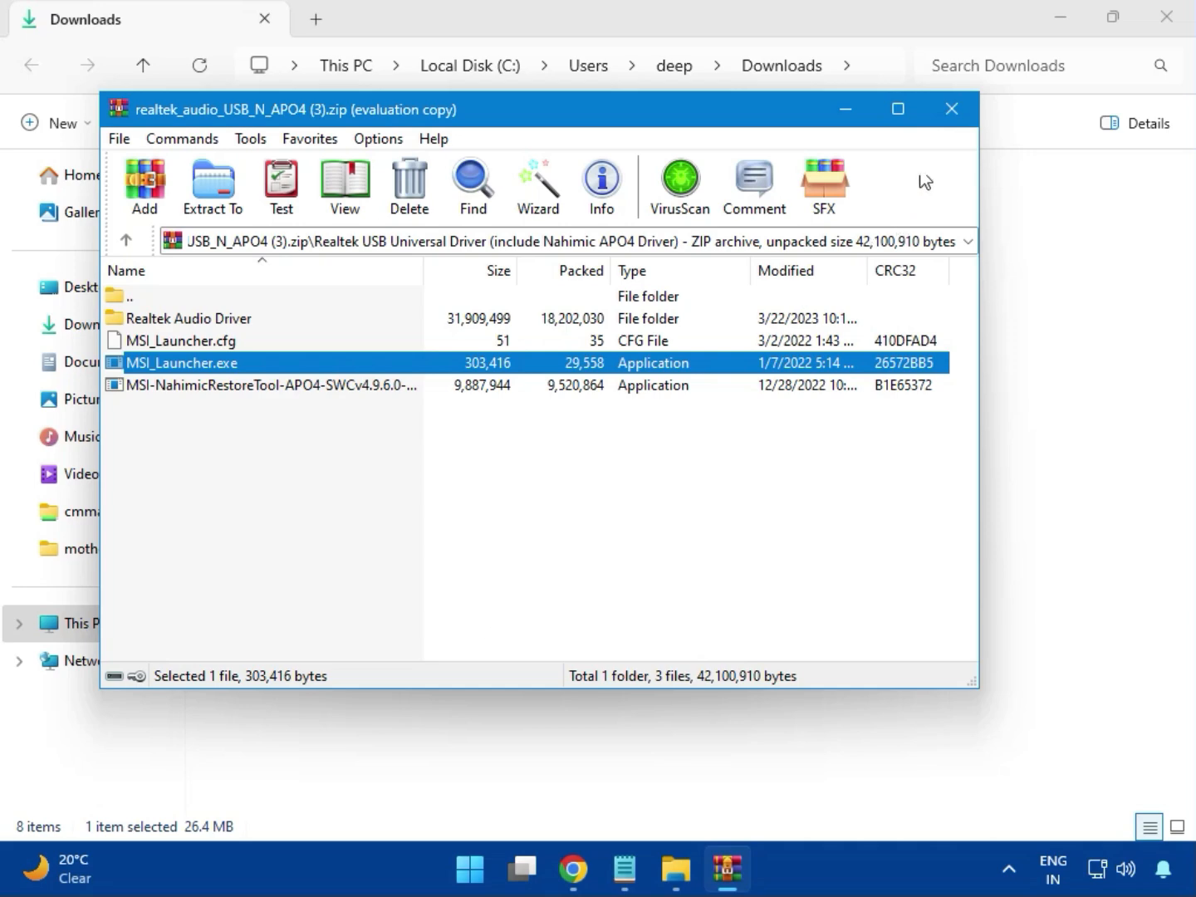
{"action": "left_click", "coordinate": [953, 122]}
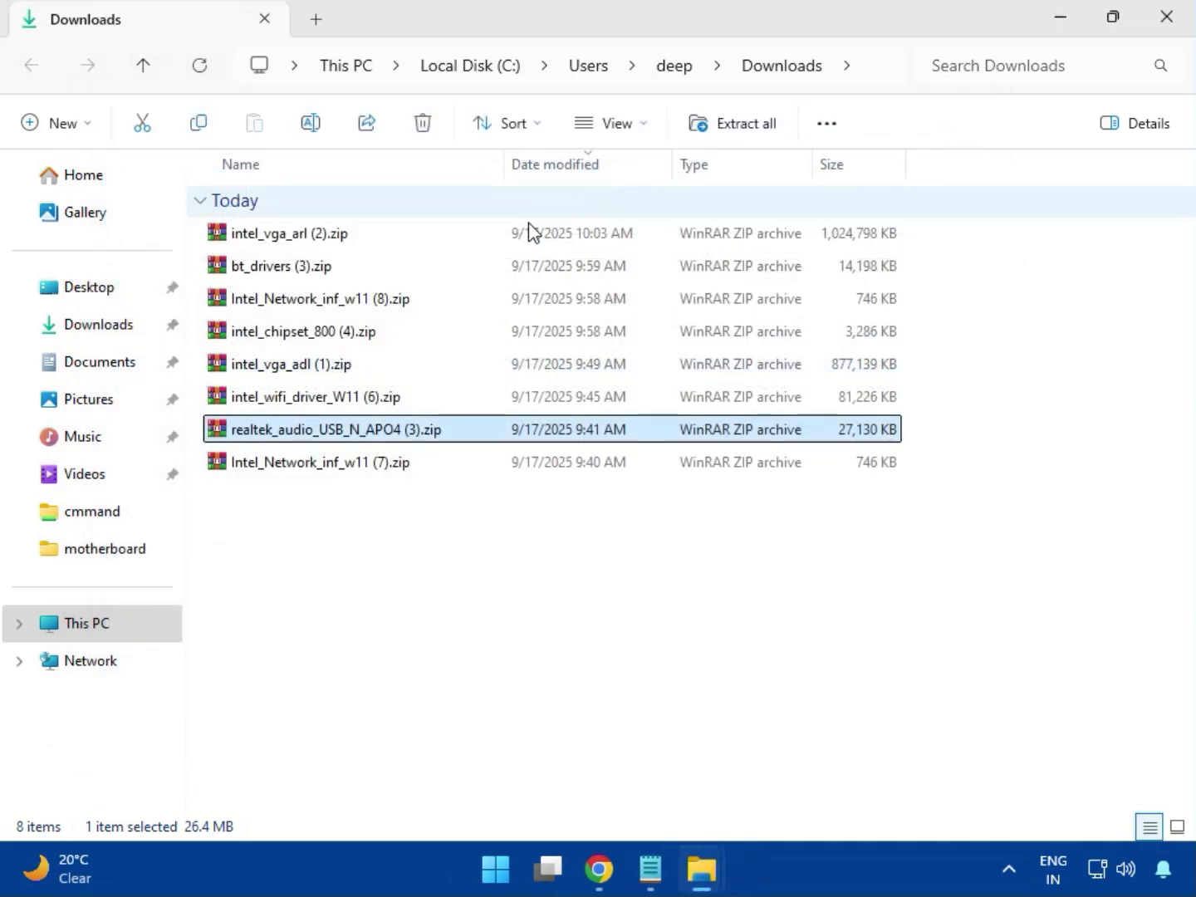
{"action": "left_click", "coordinate": [324, 468]}
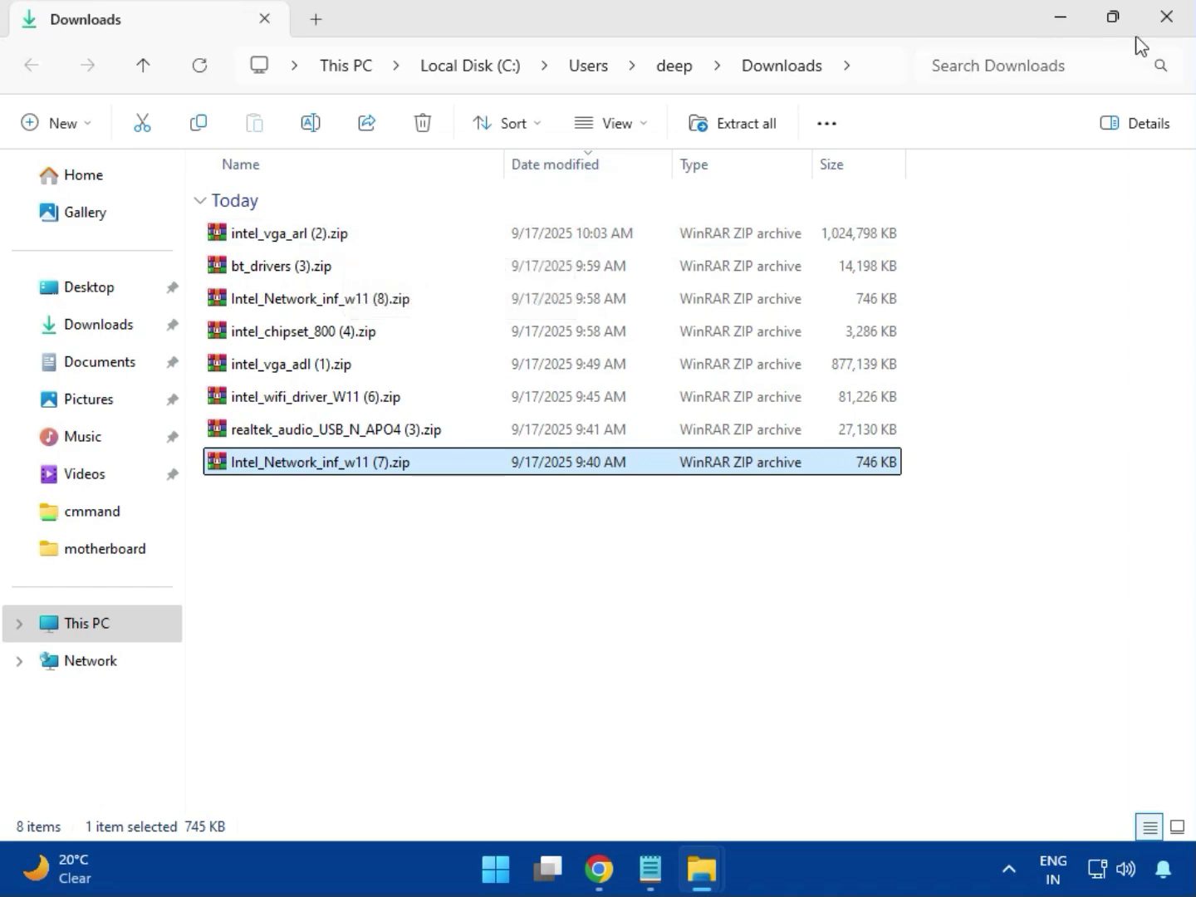
{"action": "left_click", "coordinate": [1167, 39]}
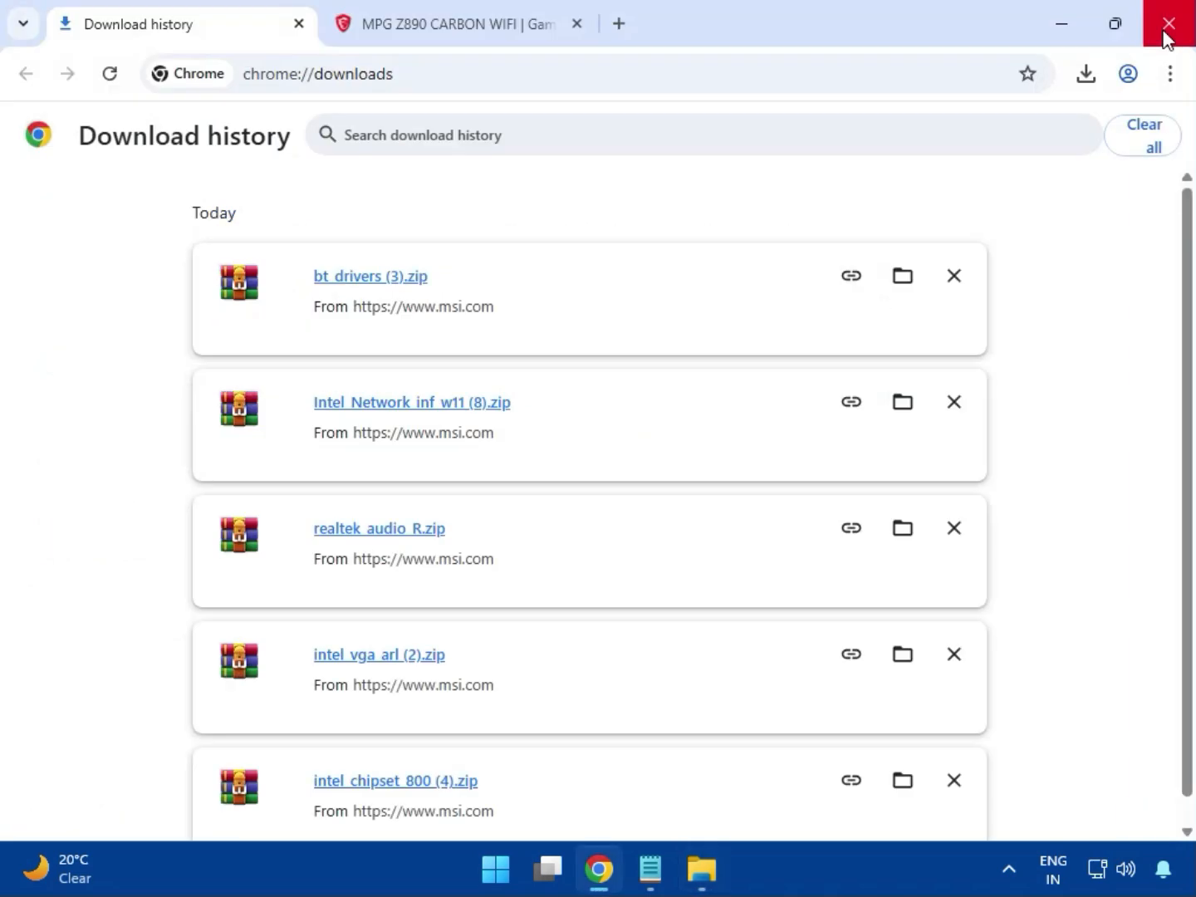